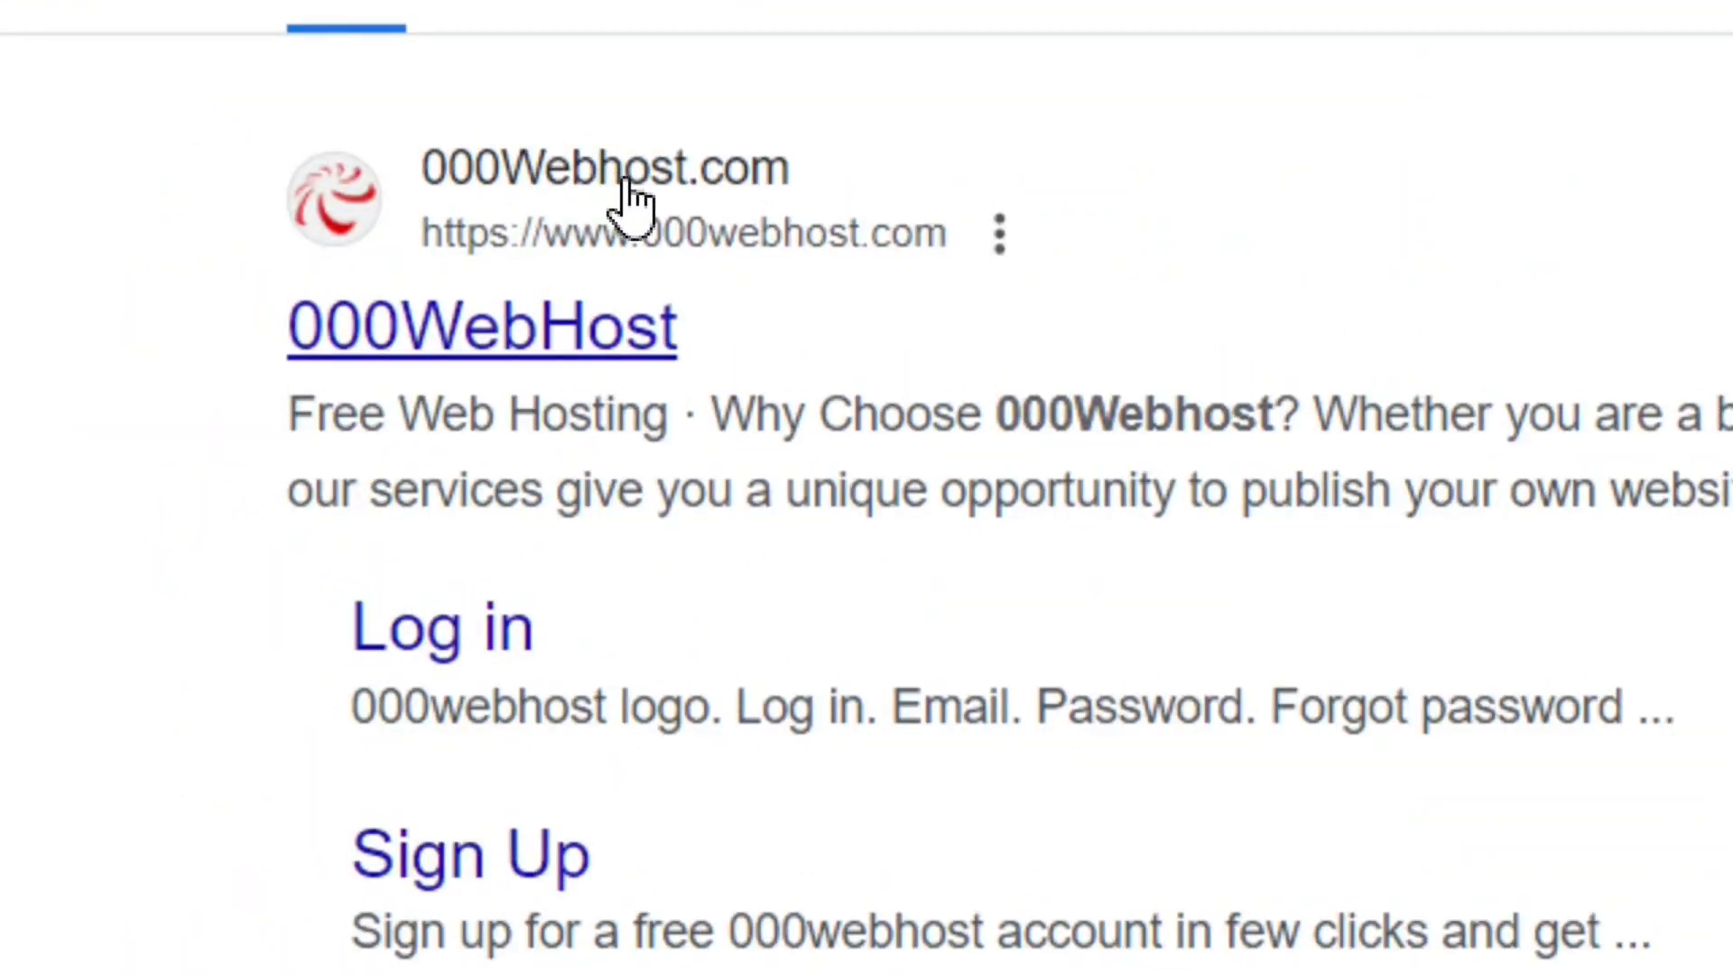
Step: Open the 000webhost.com search result and start creating a free website
click(632, 203)
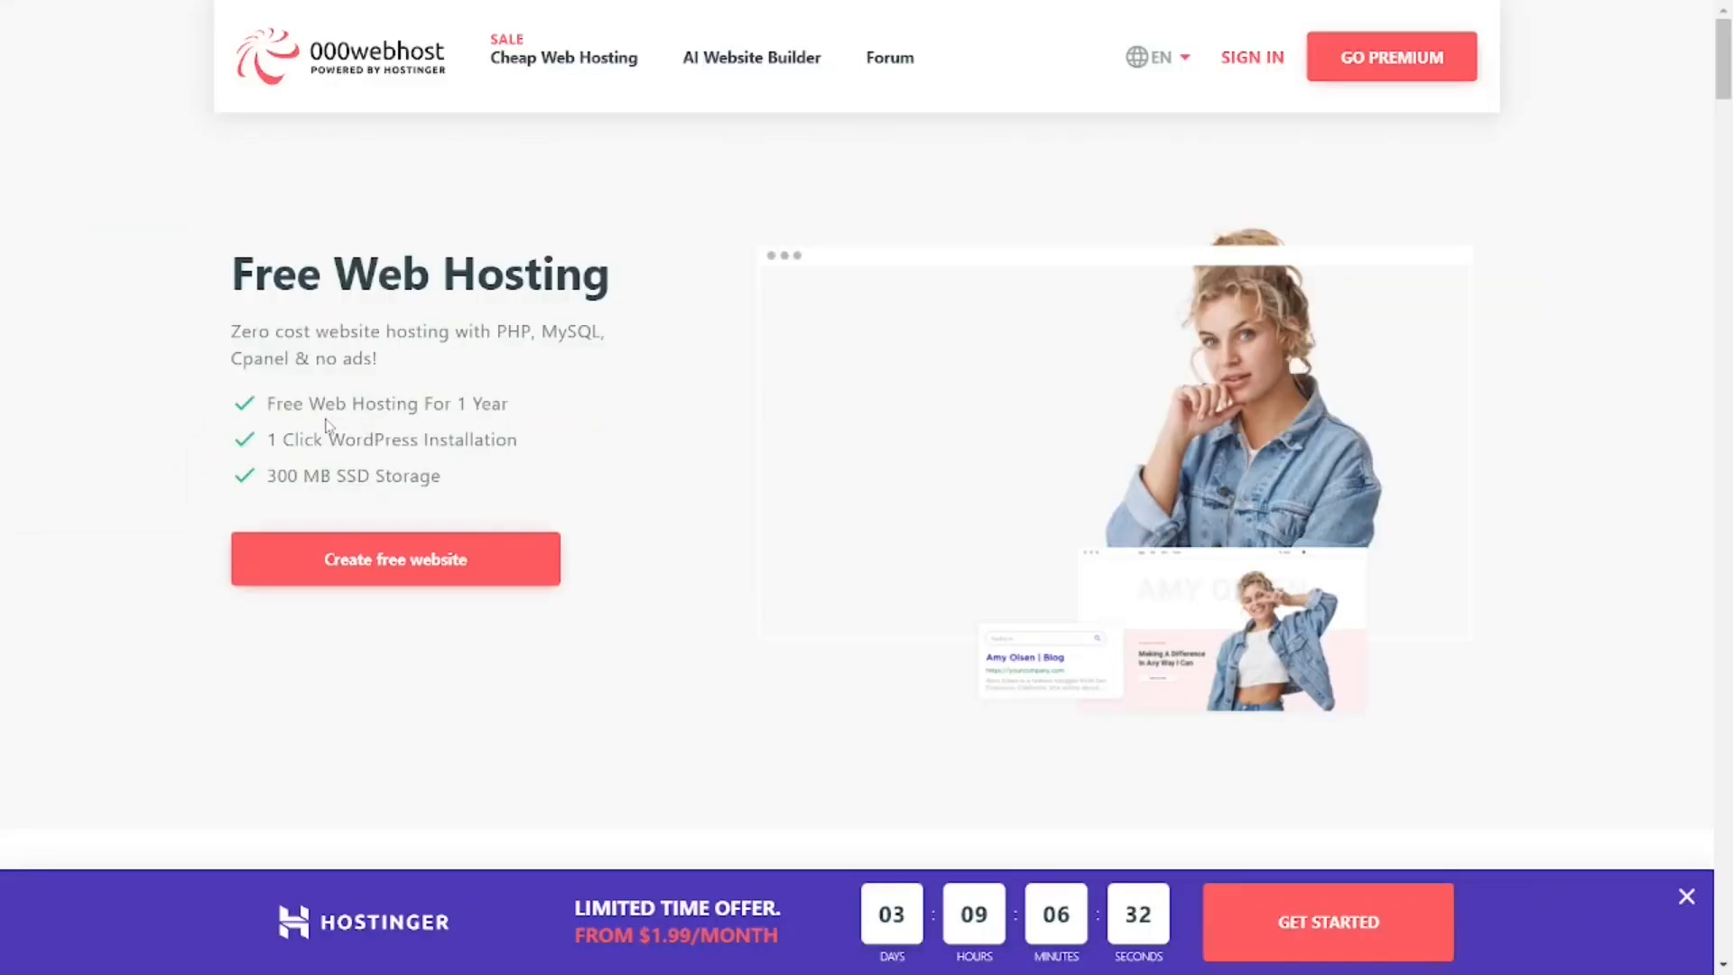
drag(232, 271, 572, 262)
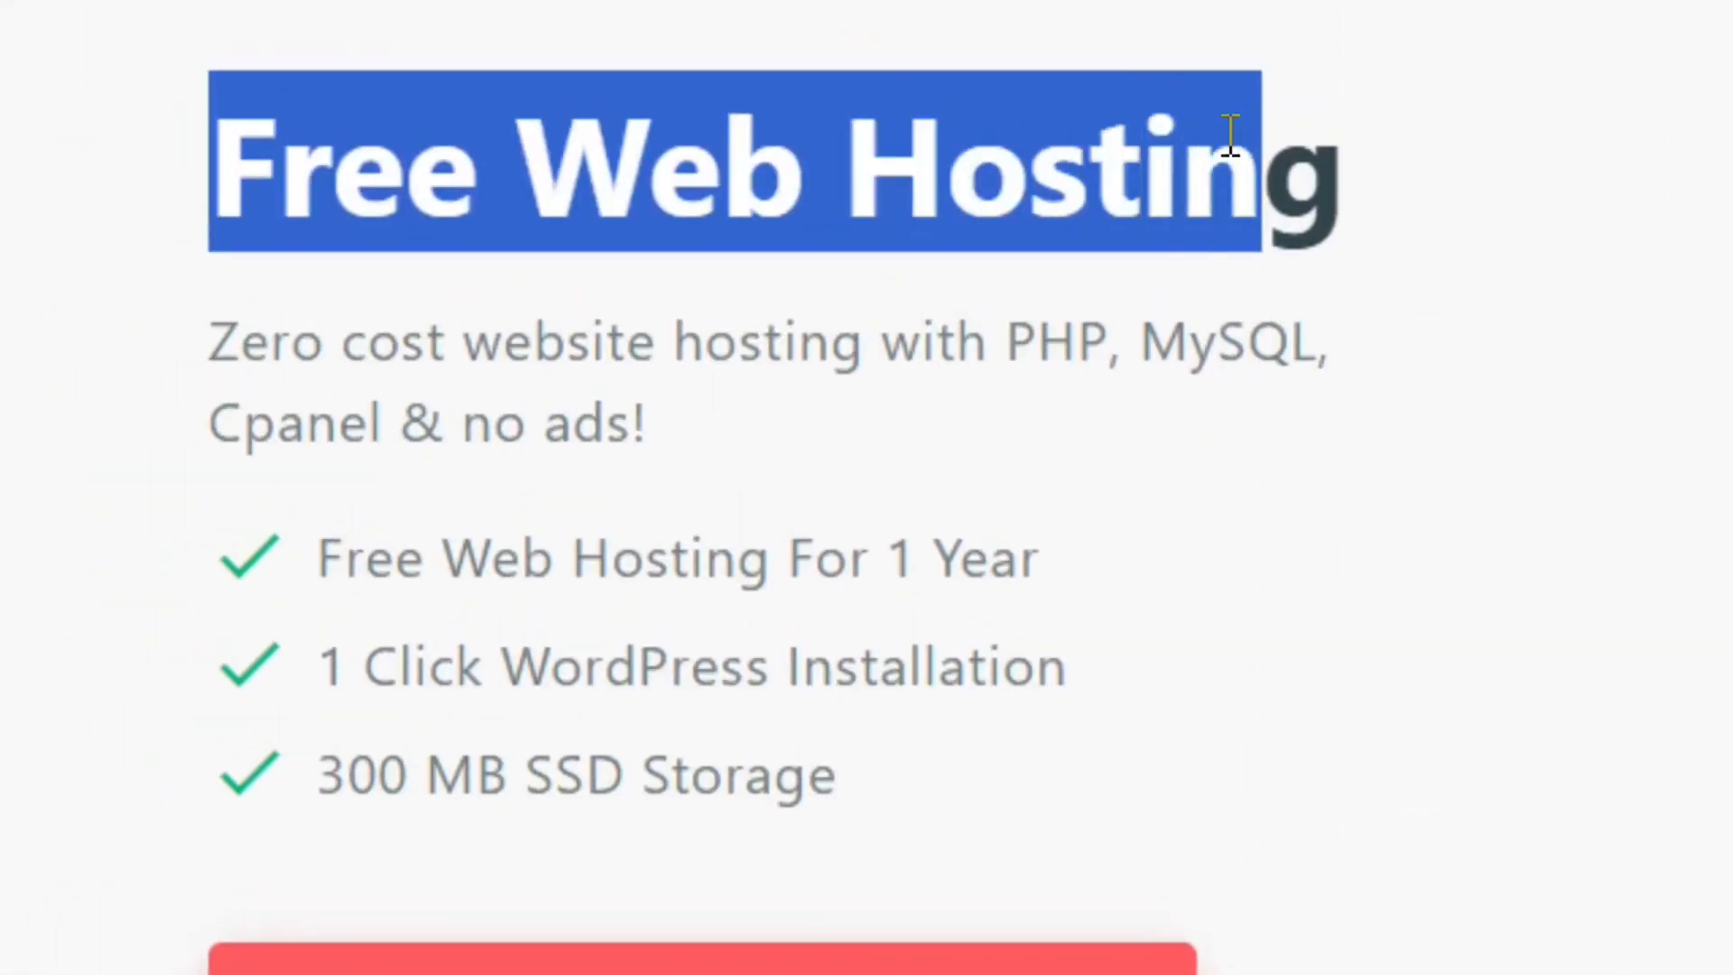
click(1306, 135)
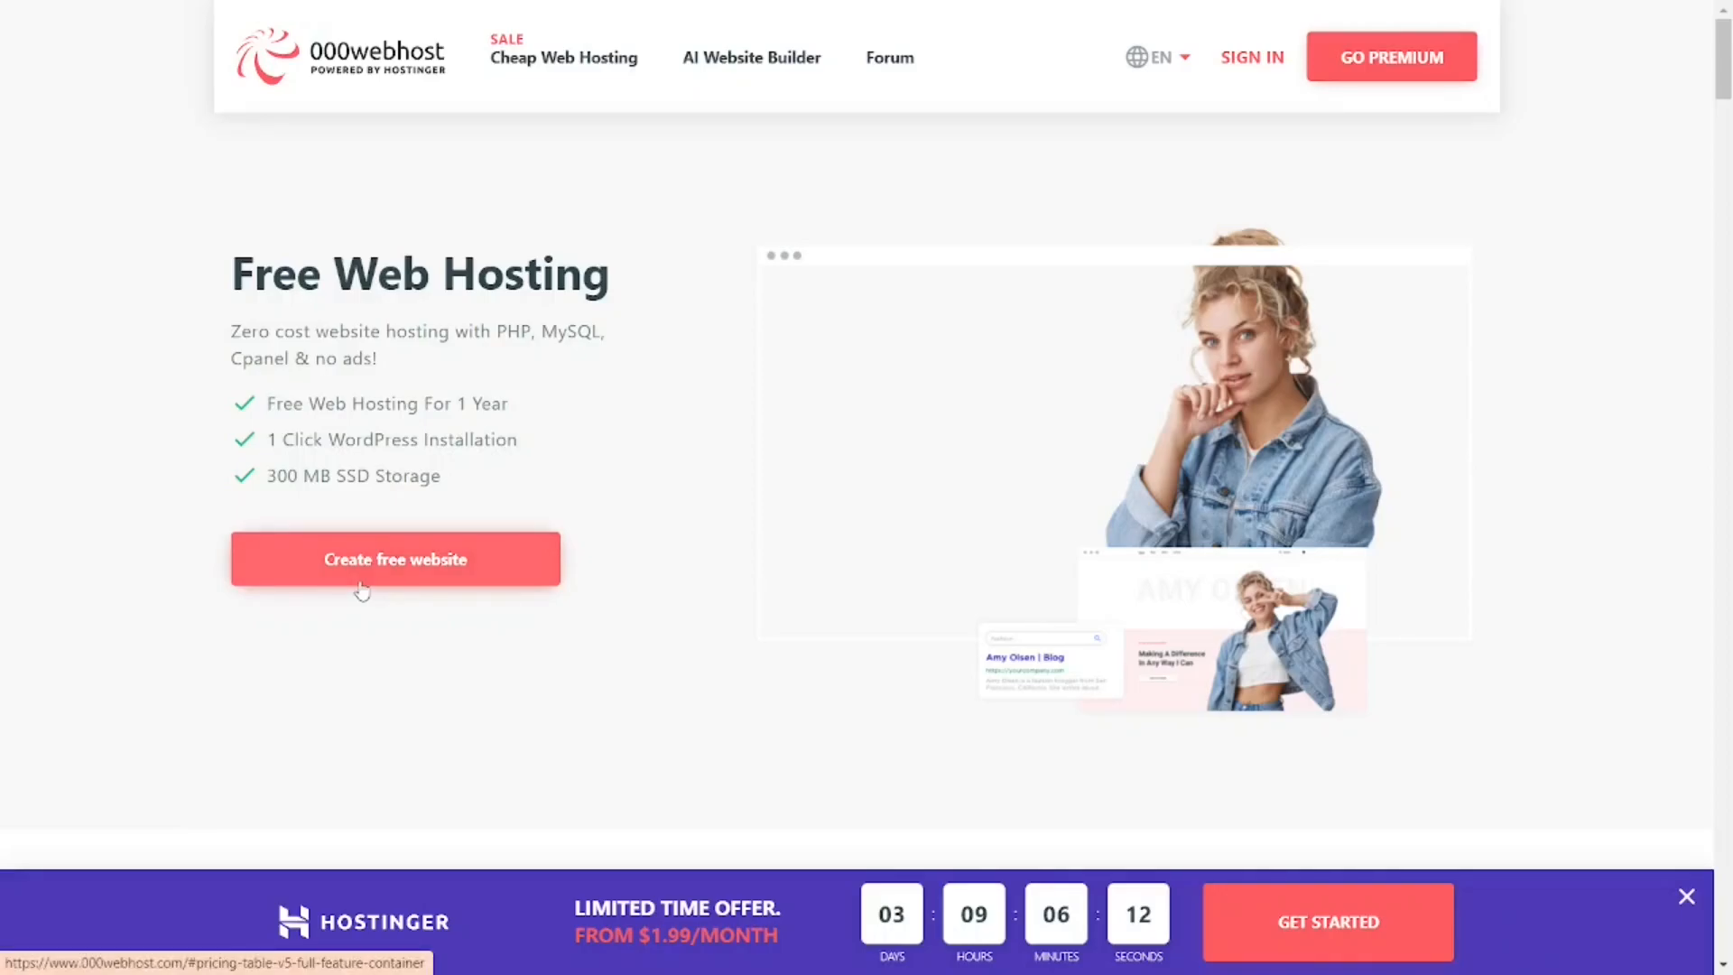
click(417, 571)
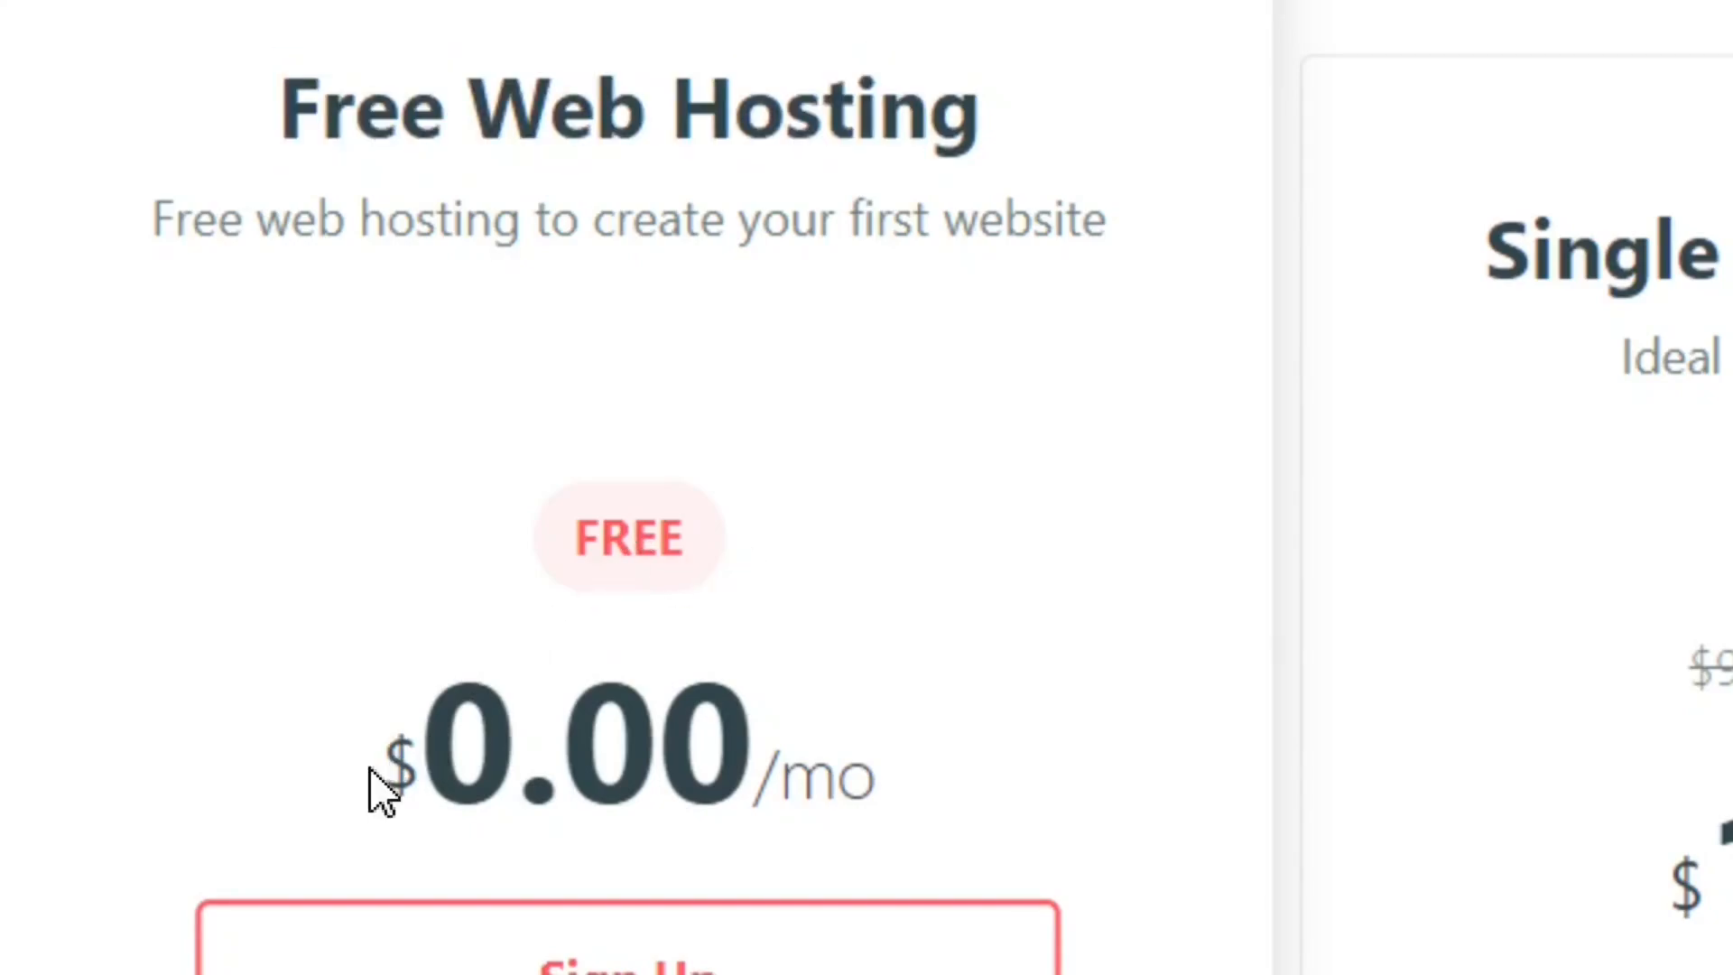
Step: Choose the Free Web Hosting plan at $0.00/mo and open its sign-up form
drag(363, 773, 944, 773)
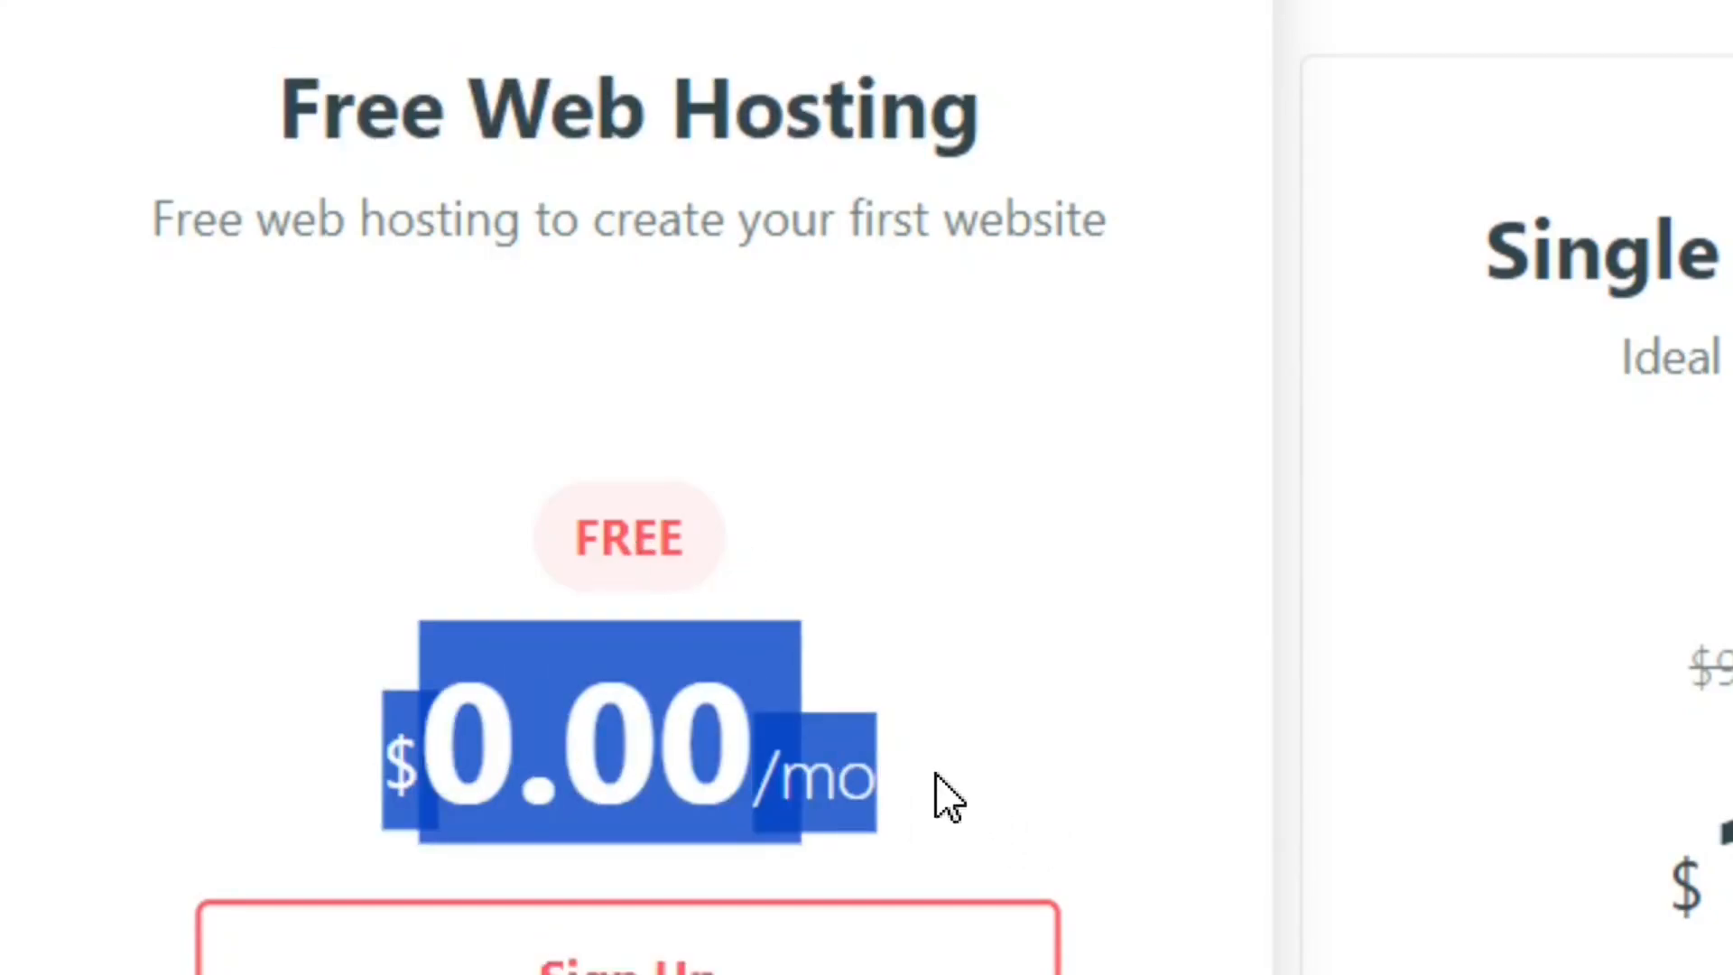
click(905, 767)
scroll(667, 867, down, 1)
scroll(686, 853, down, 1)
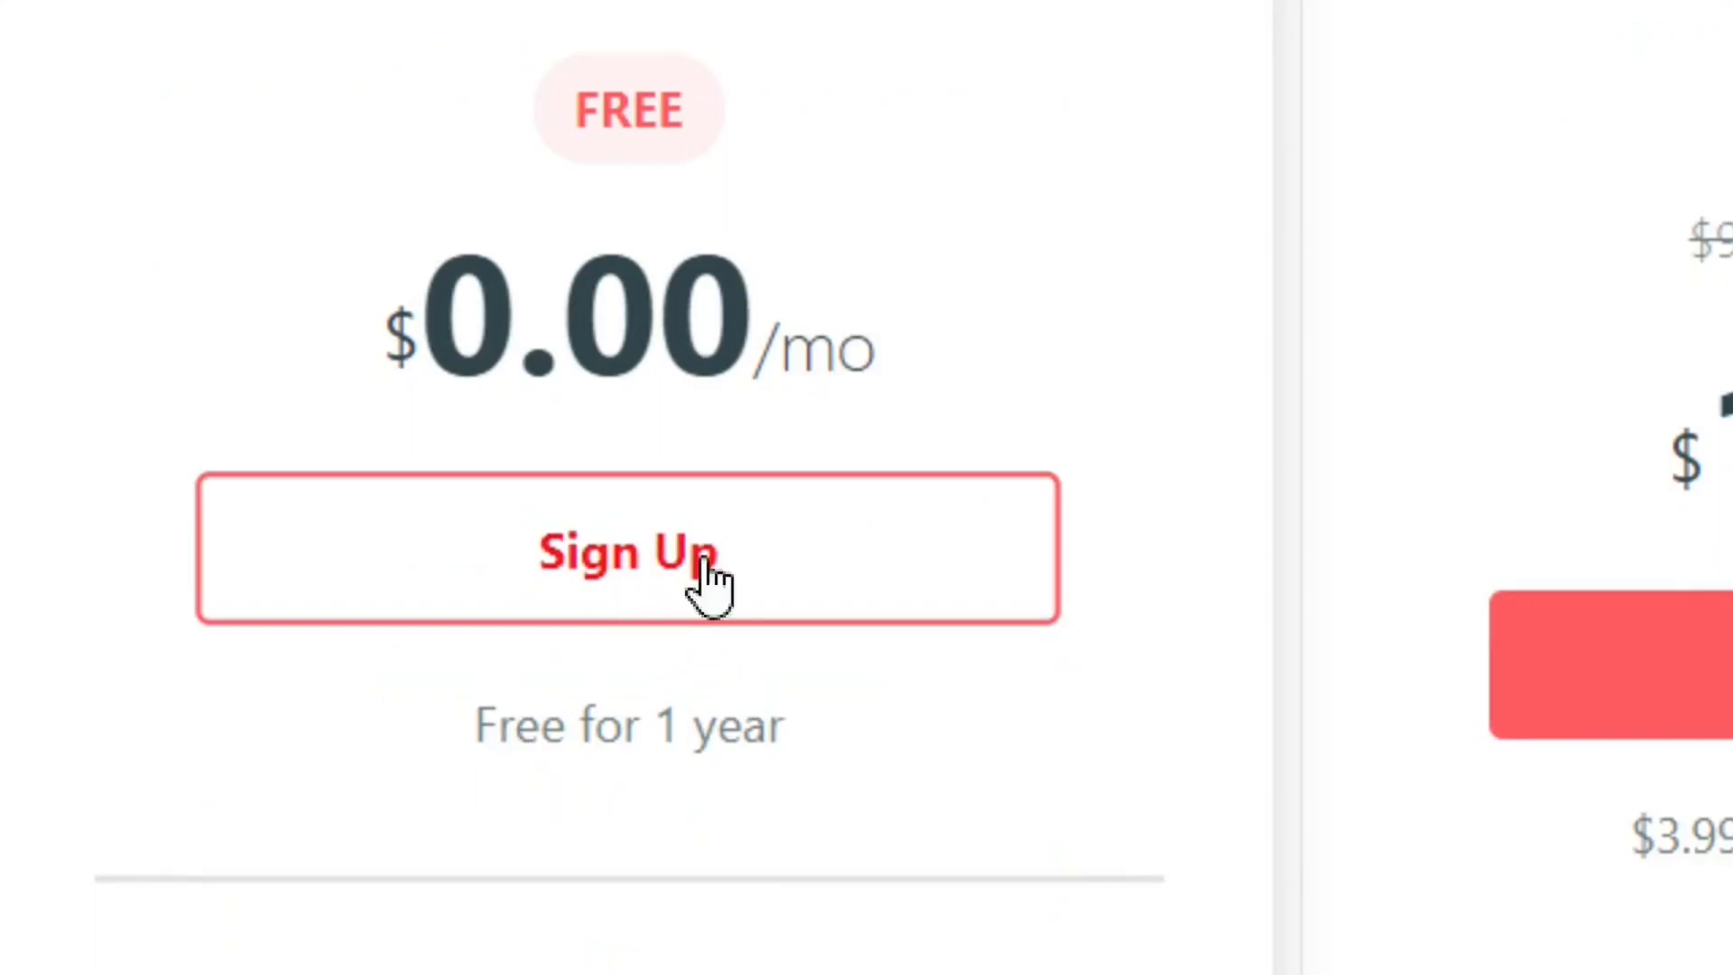
click(643, 582)
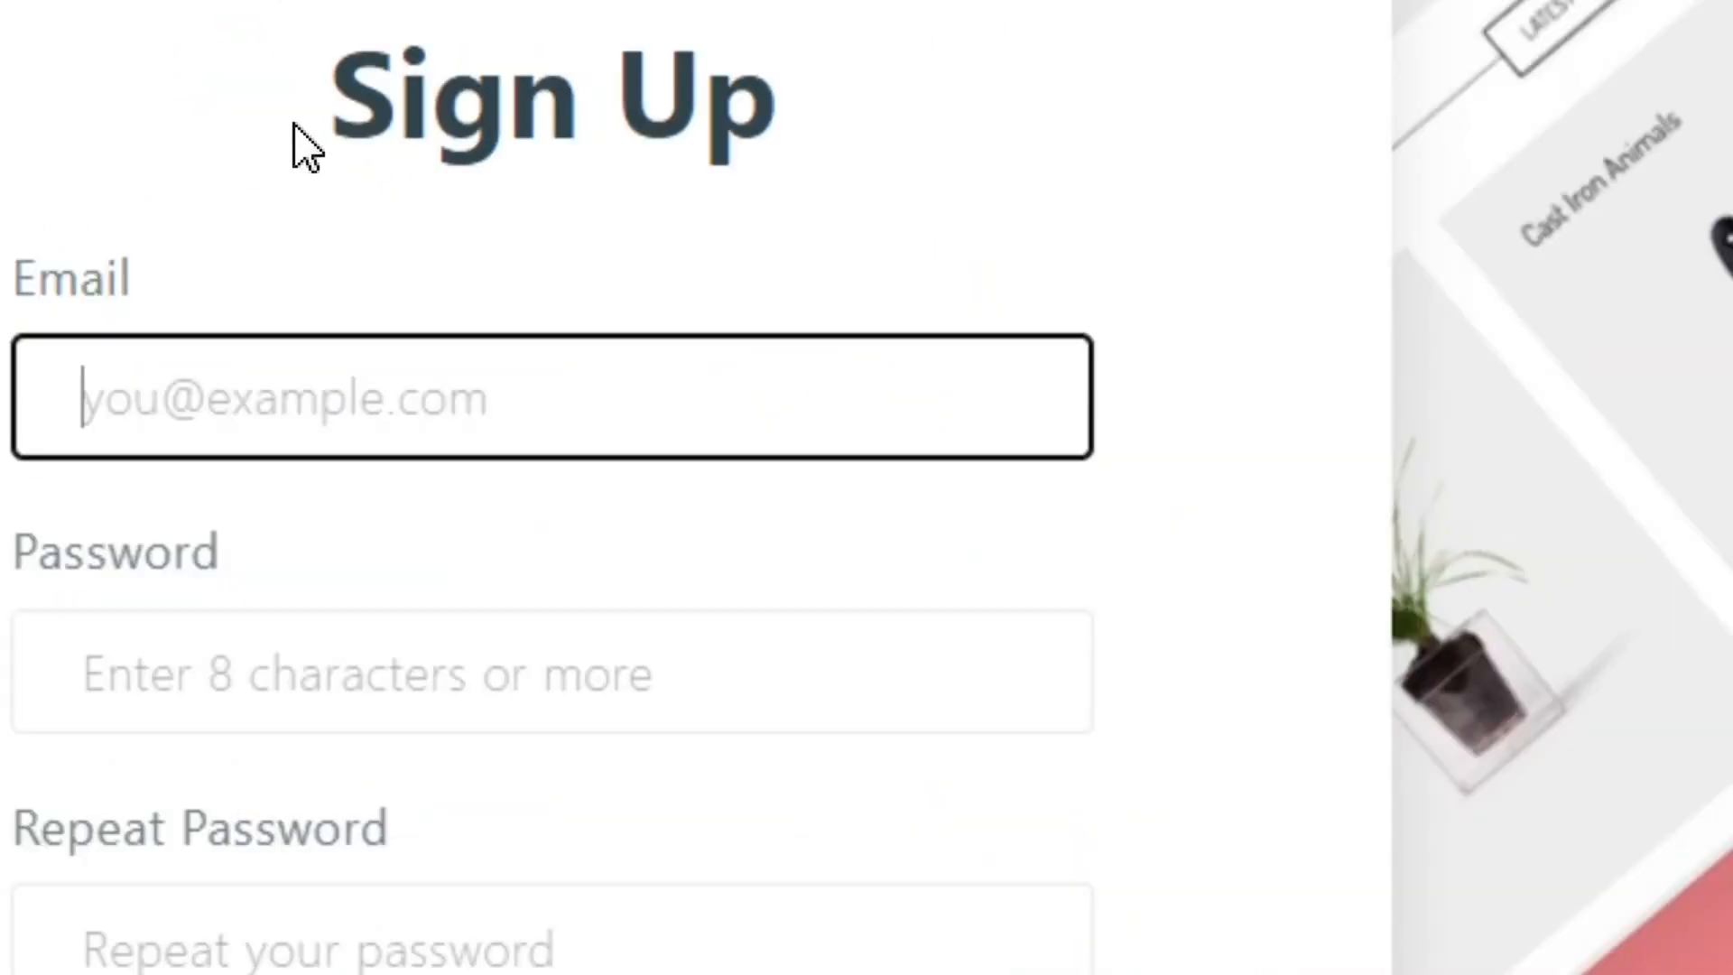
Step: Try to sign up with the Google account, completing phone verification and allowing 000webhost access
drag(194, 155, 350, 154)
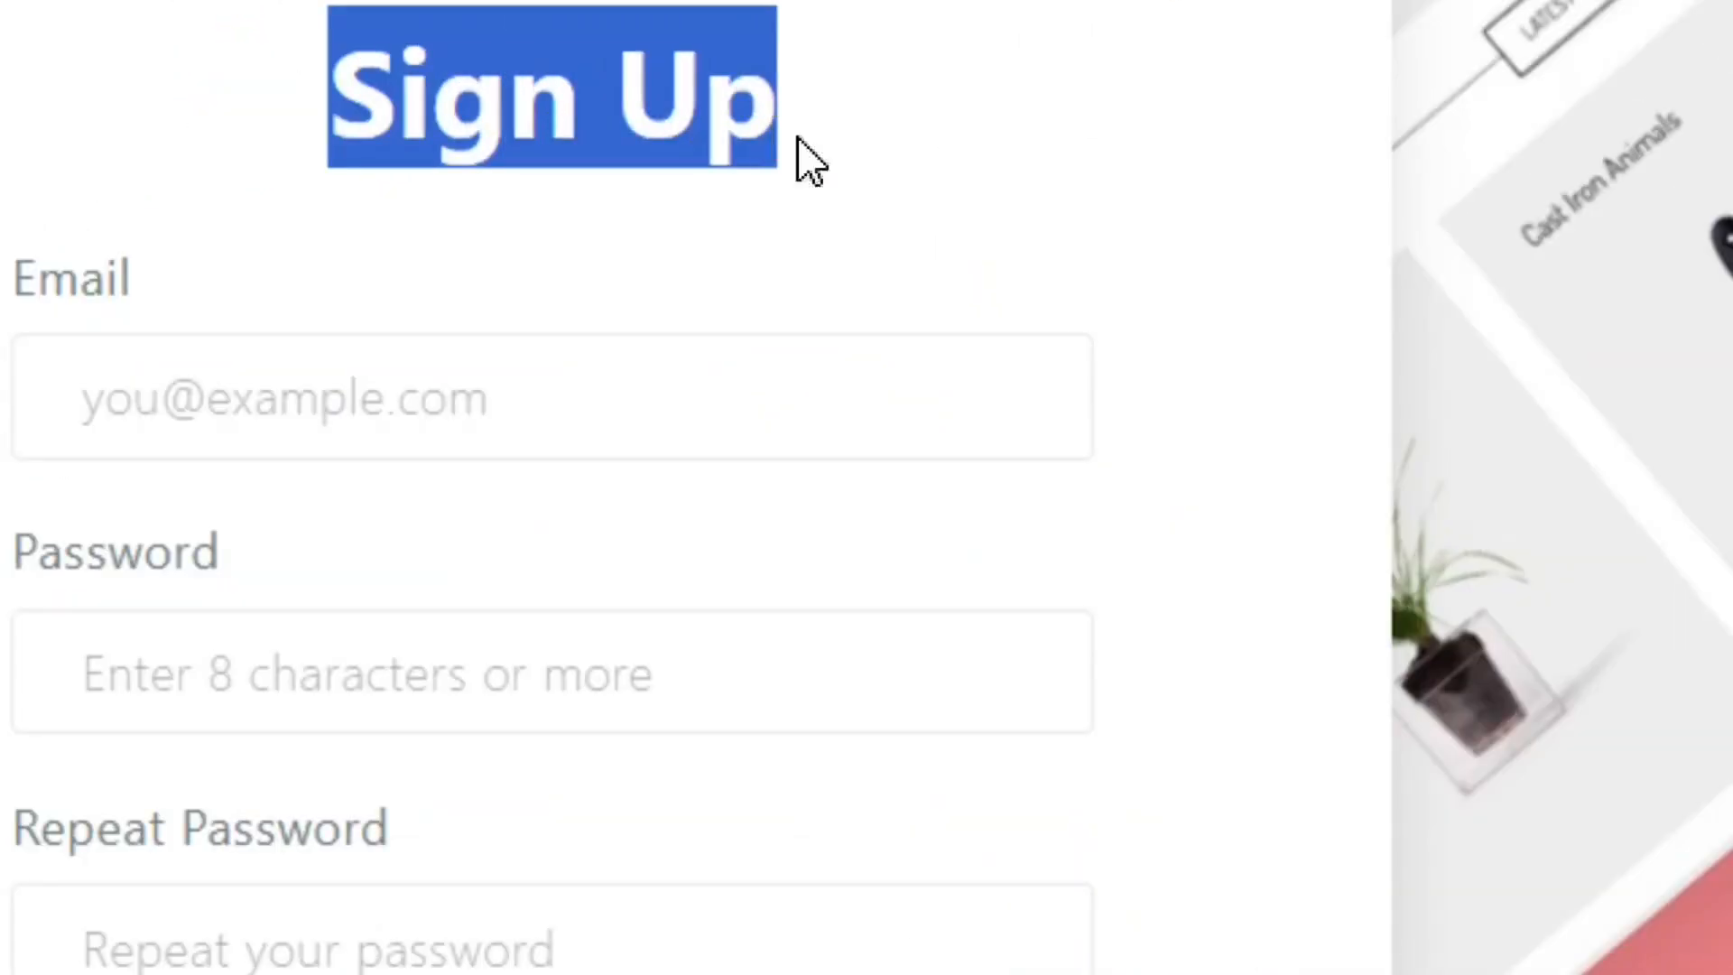
click(967, 171)
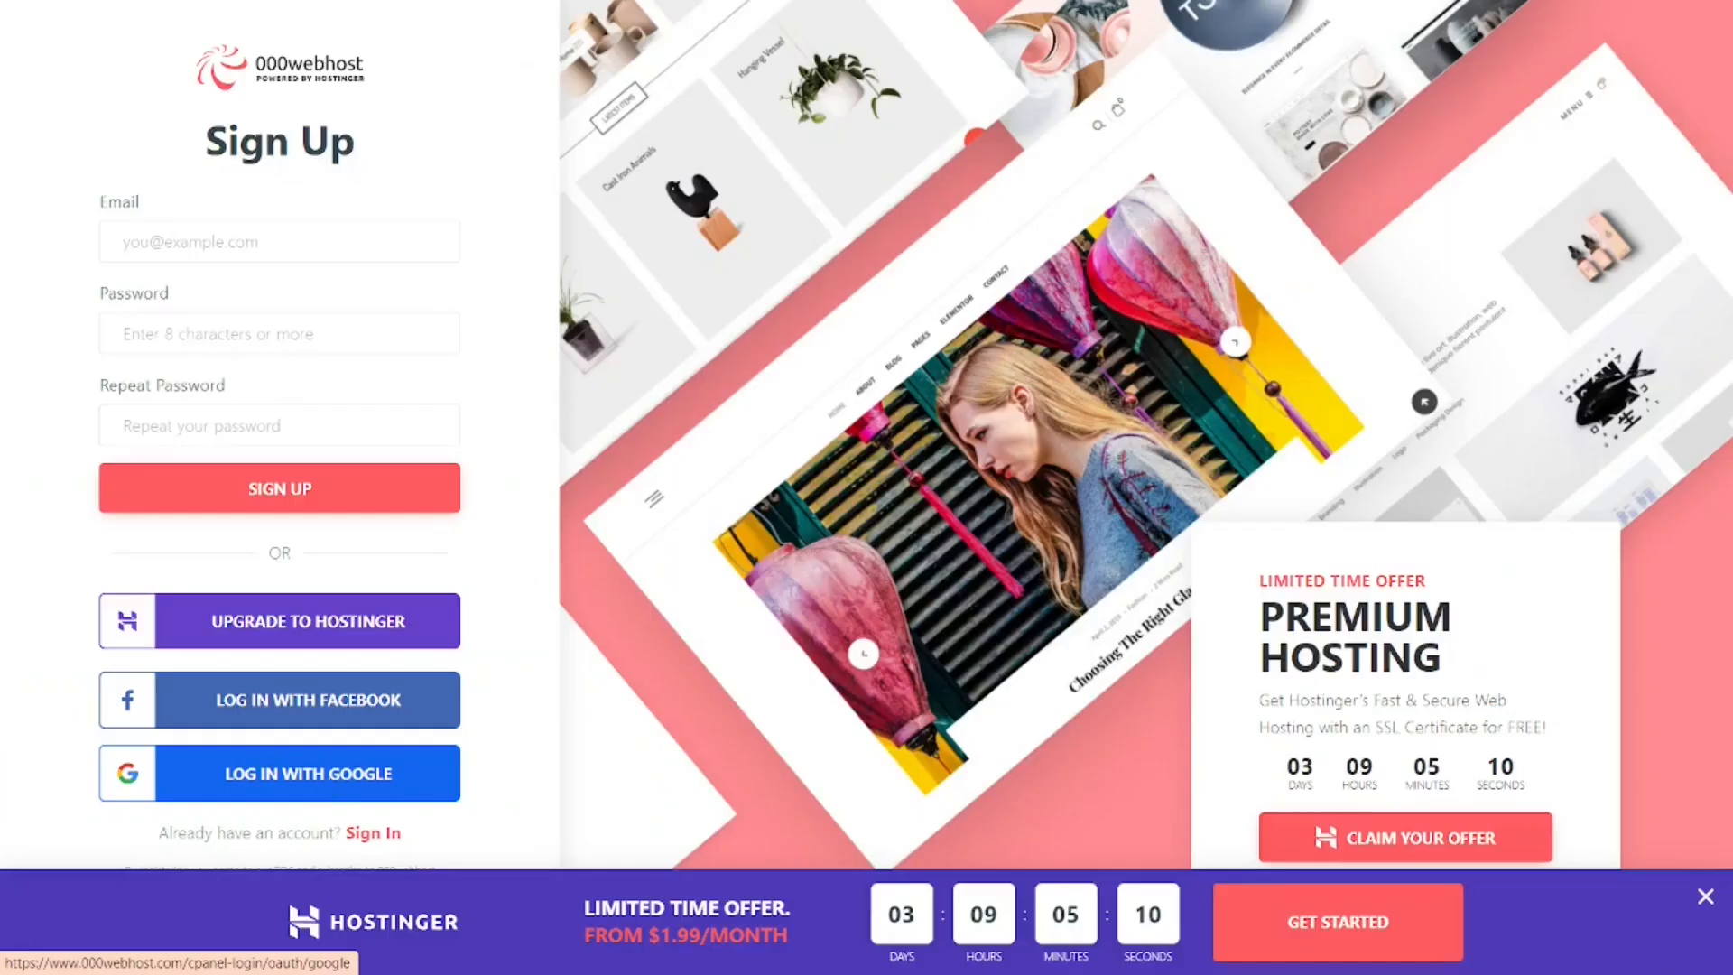
click(756, 787)
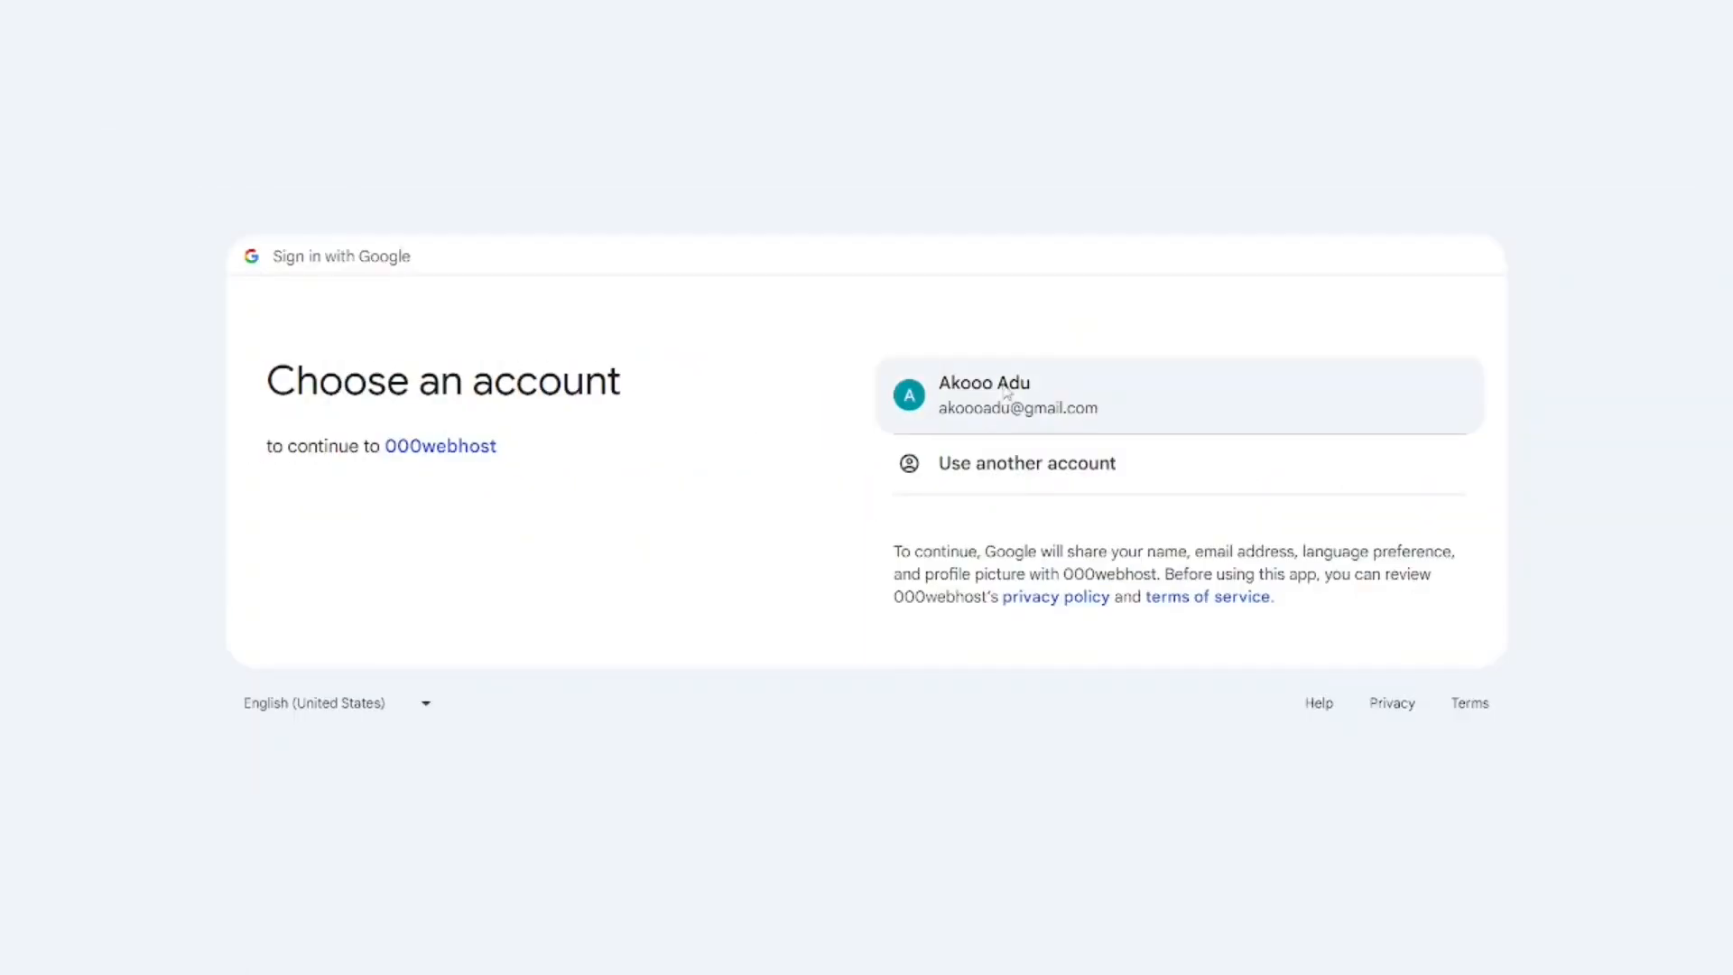
click(1002, 392)
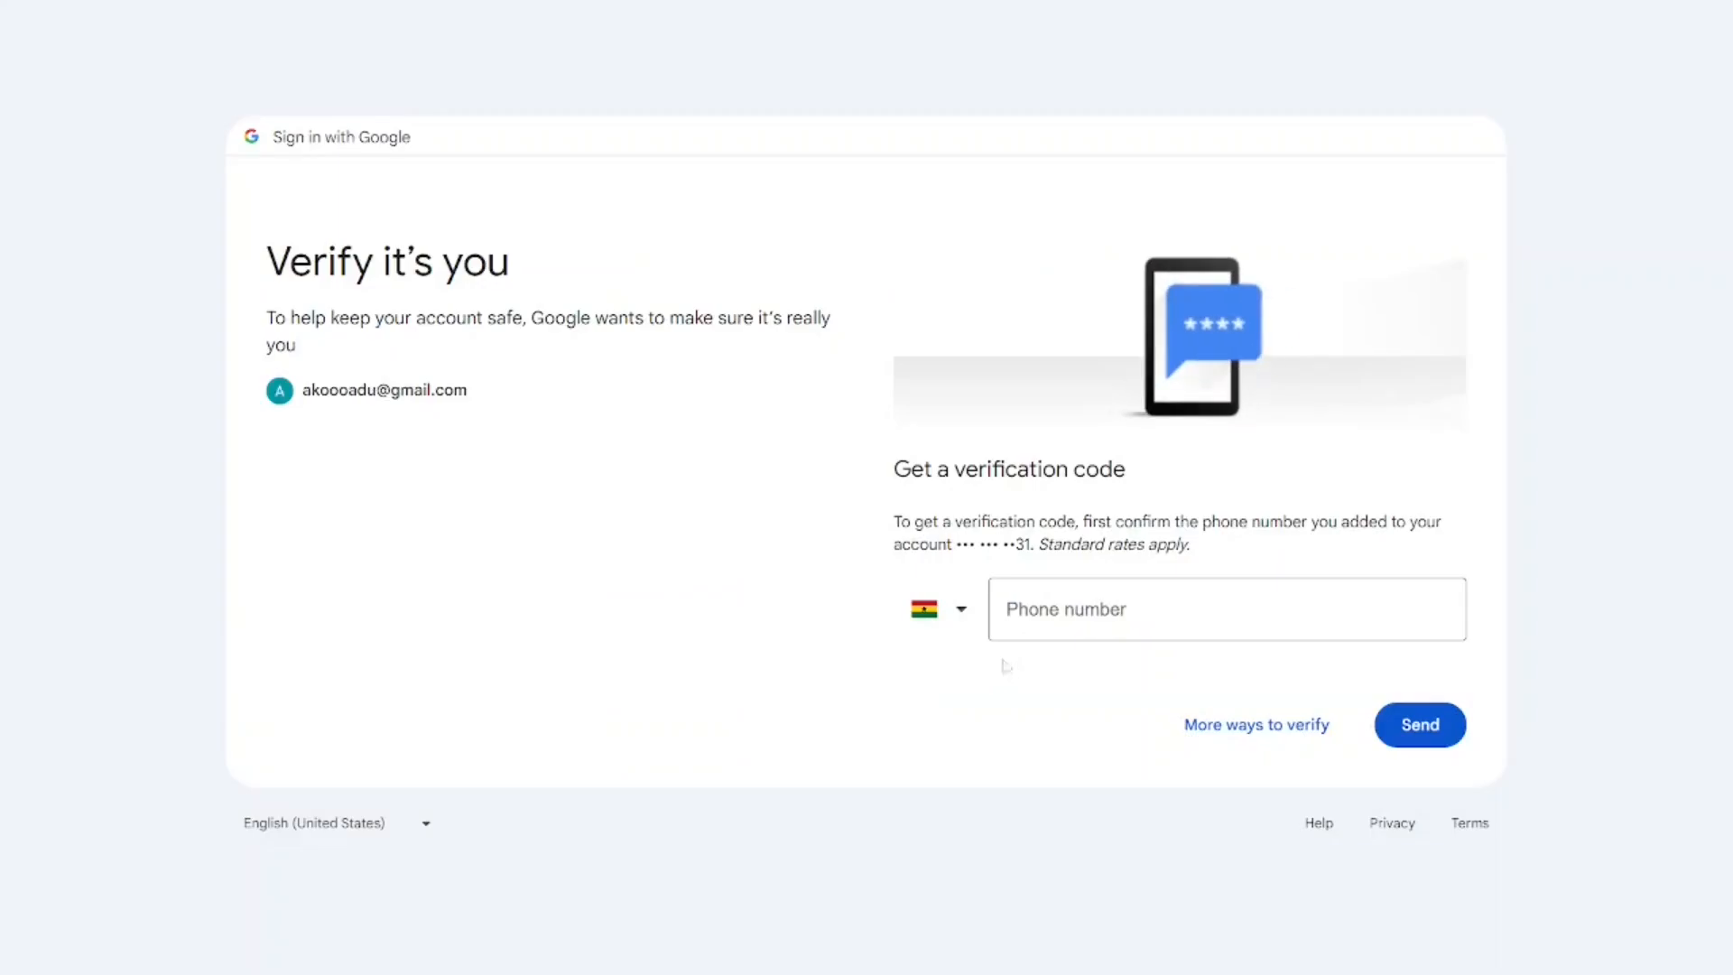
click(1262, 610)
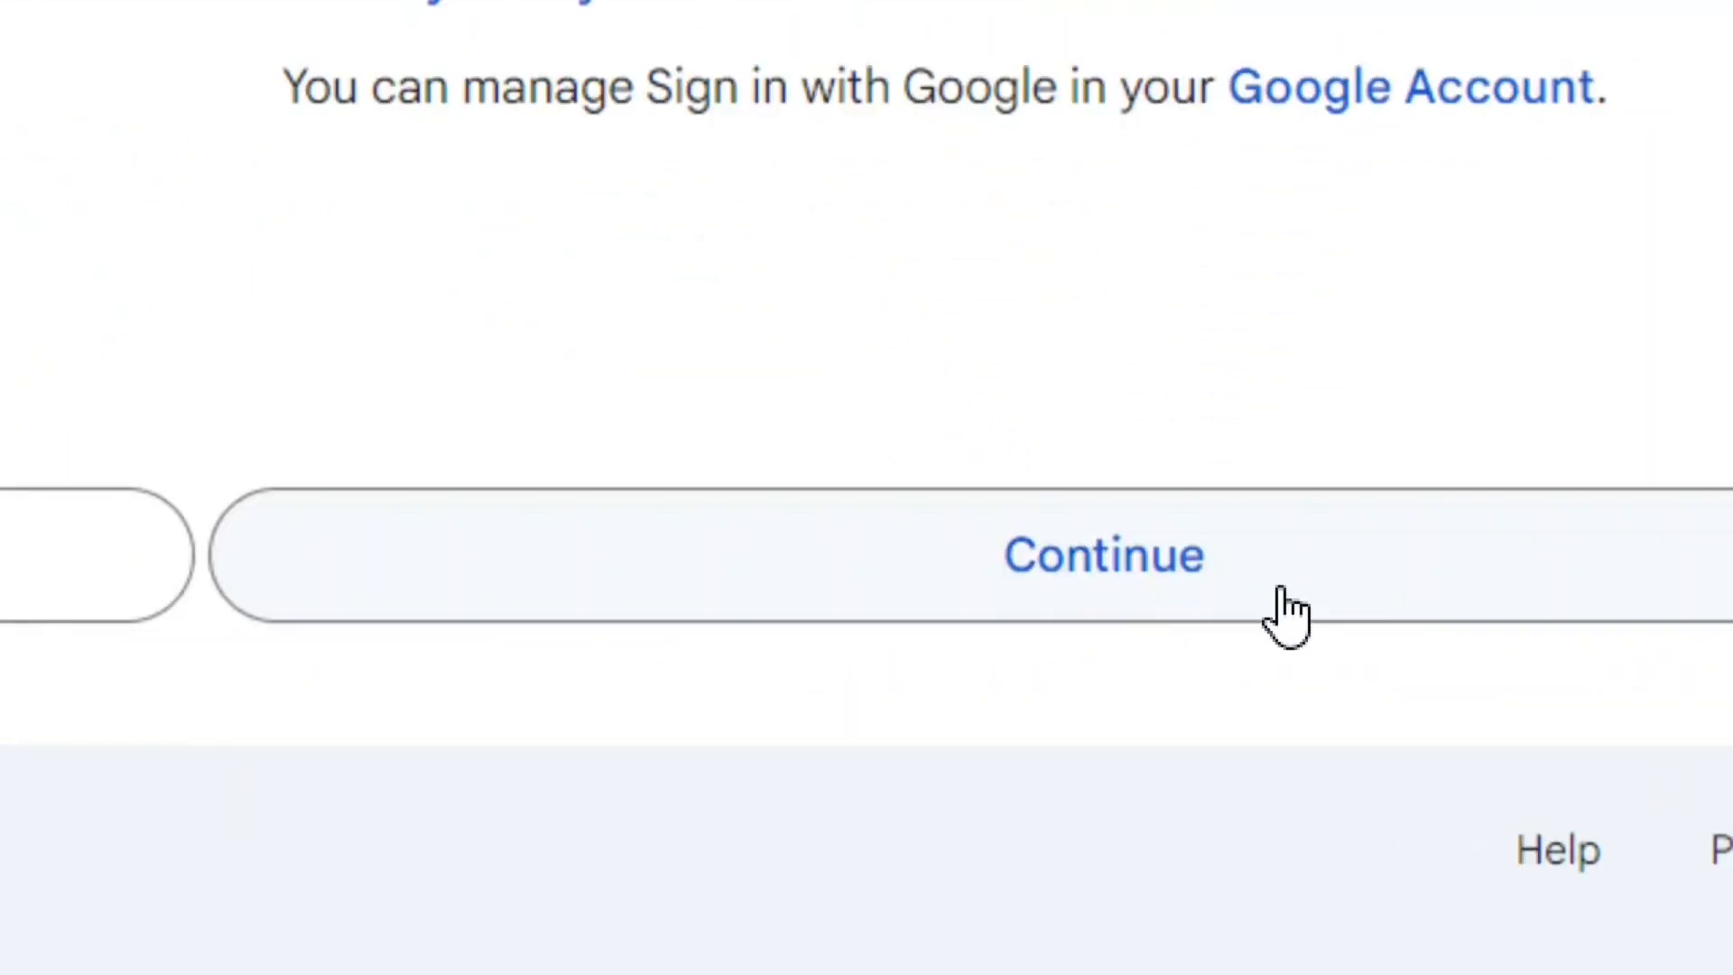
click(1173, 615)
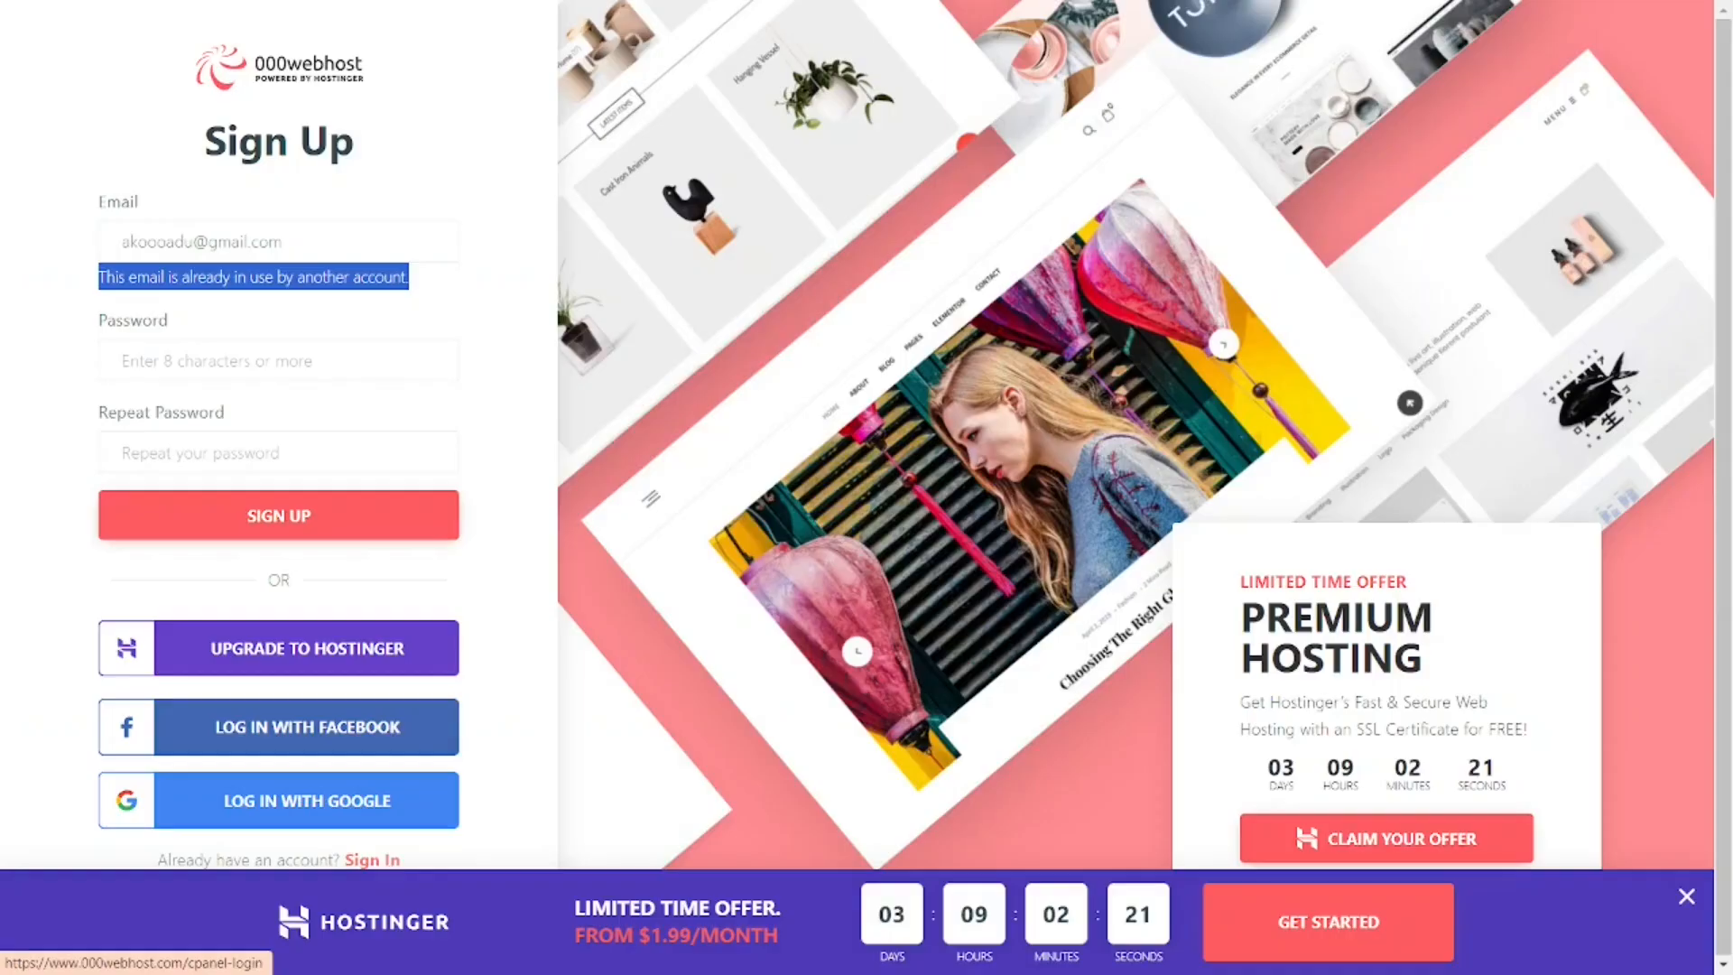
Step: Log in to the existing 000webhost account through Google and start the guided website setup
click(570, 826)
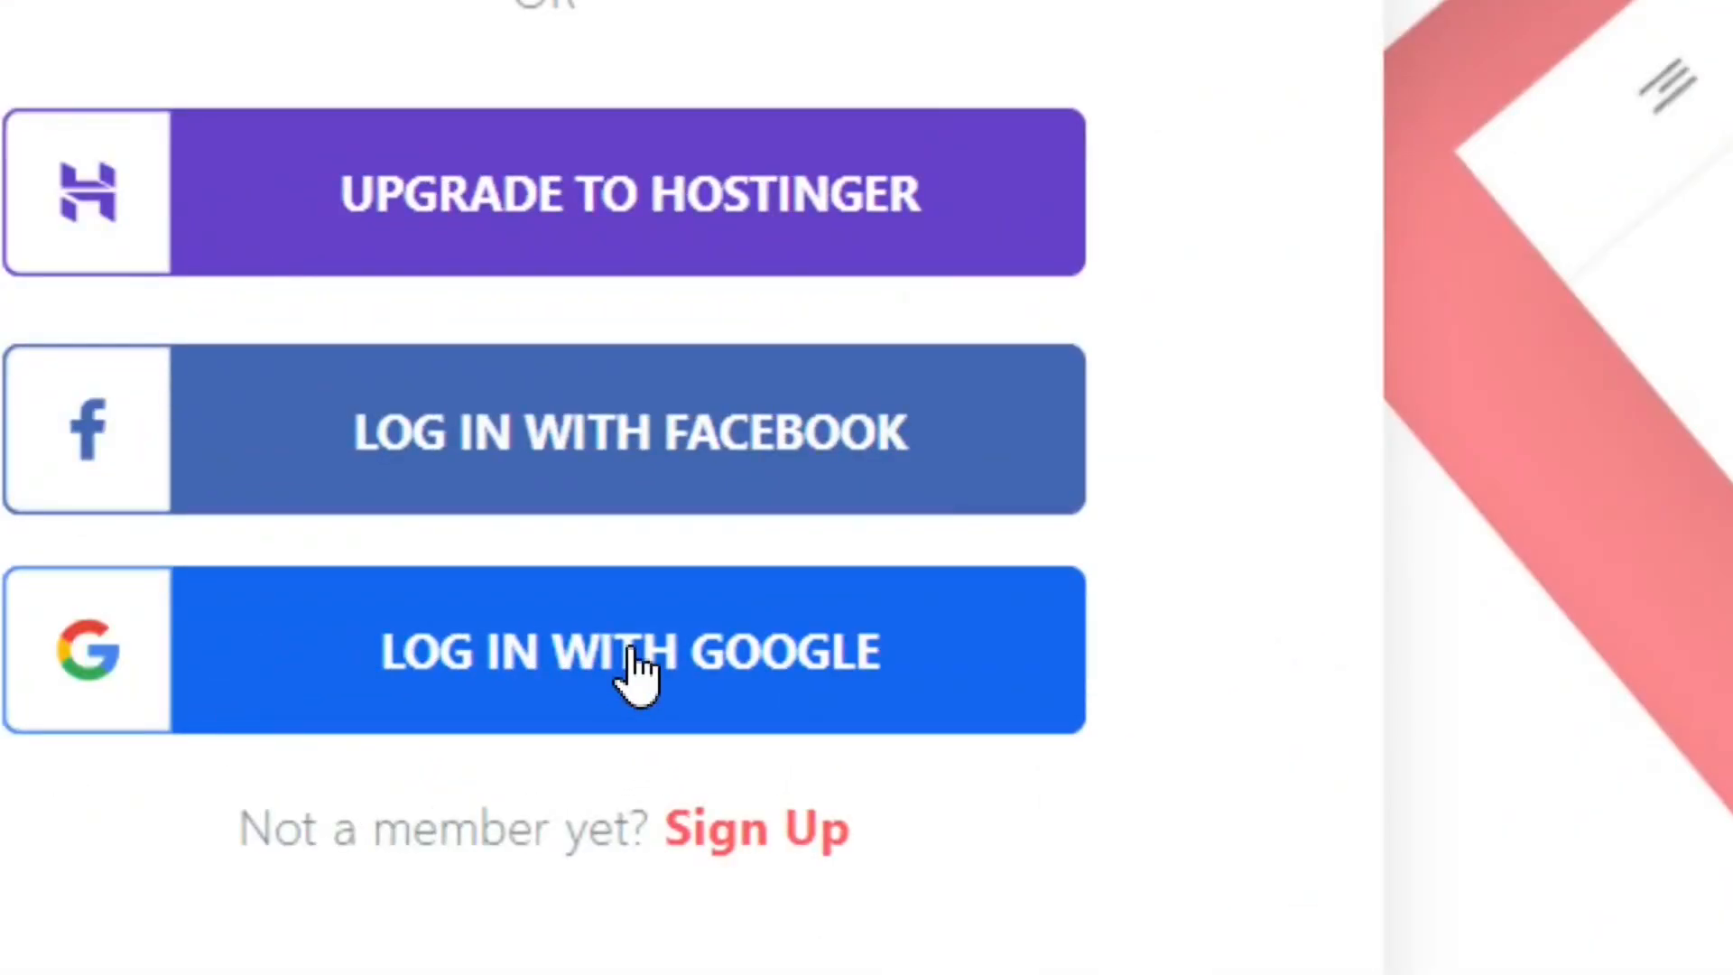
click(637, 677)
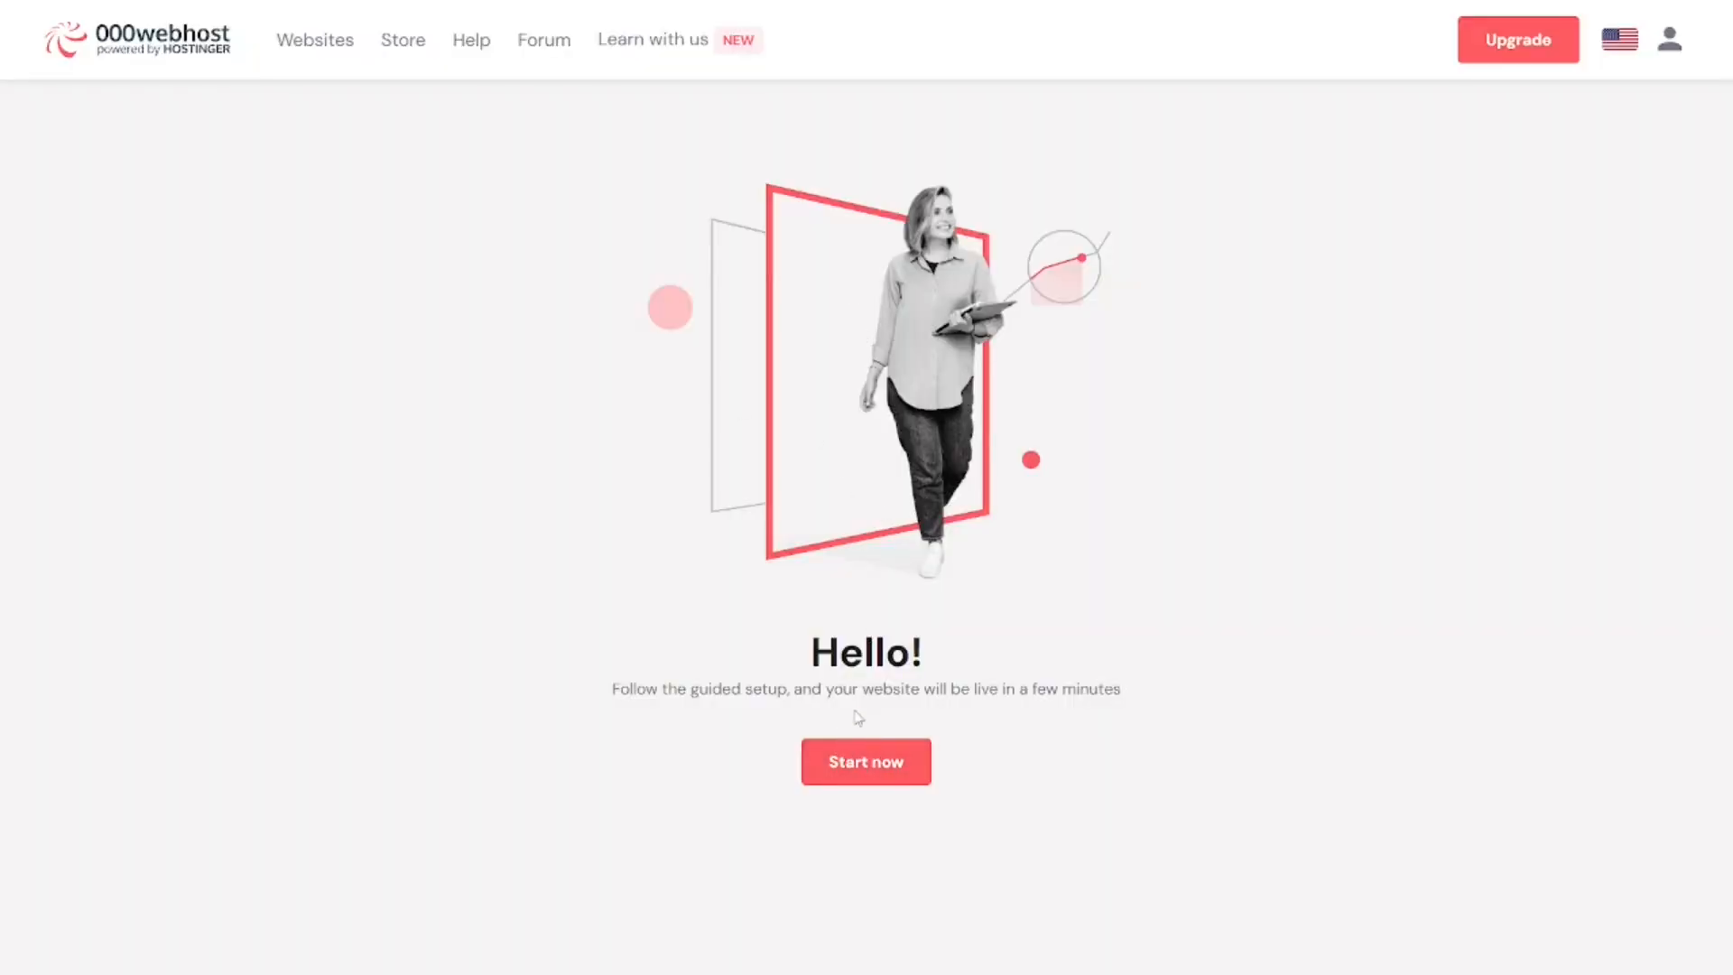
drag(611, 689, 1116, 684)
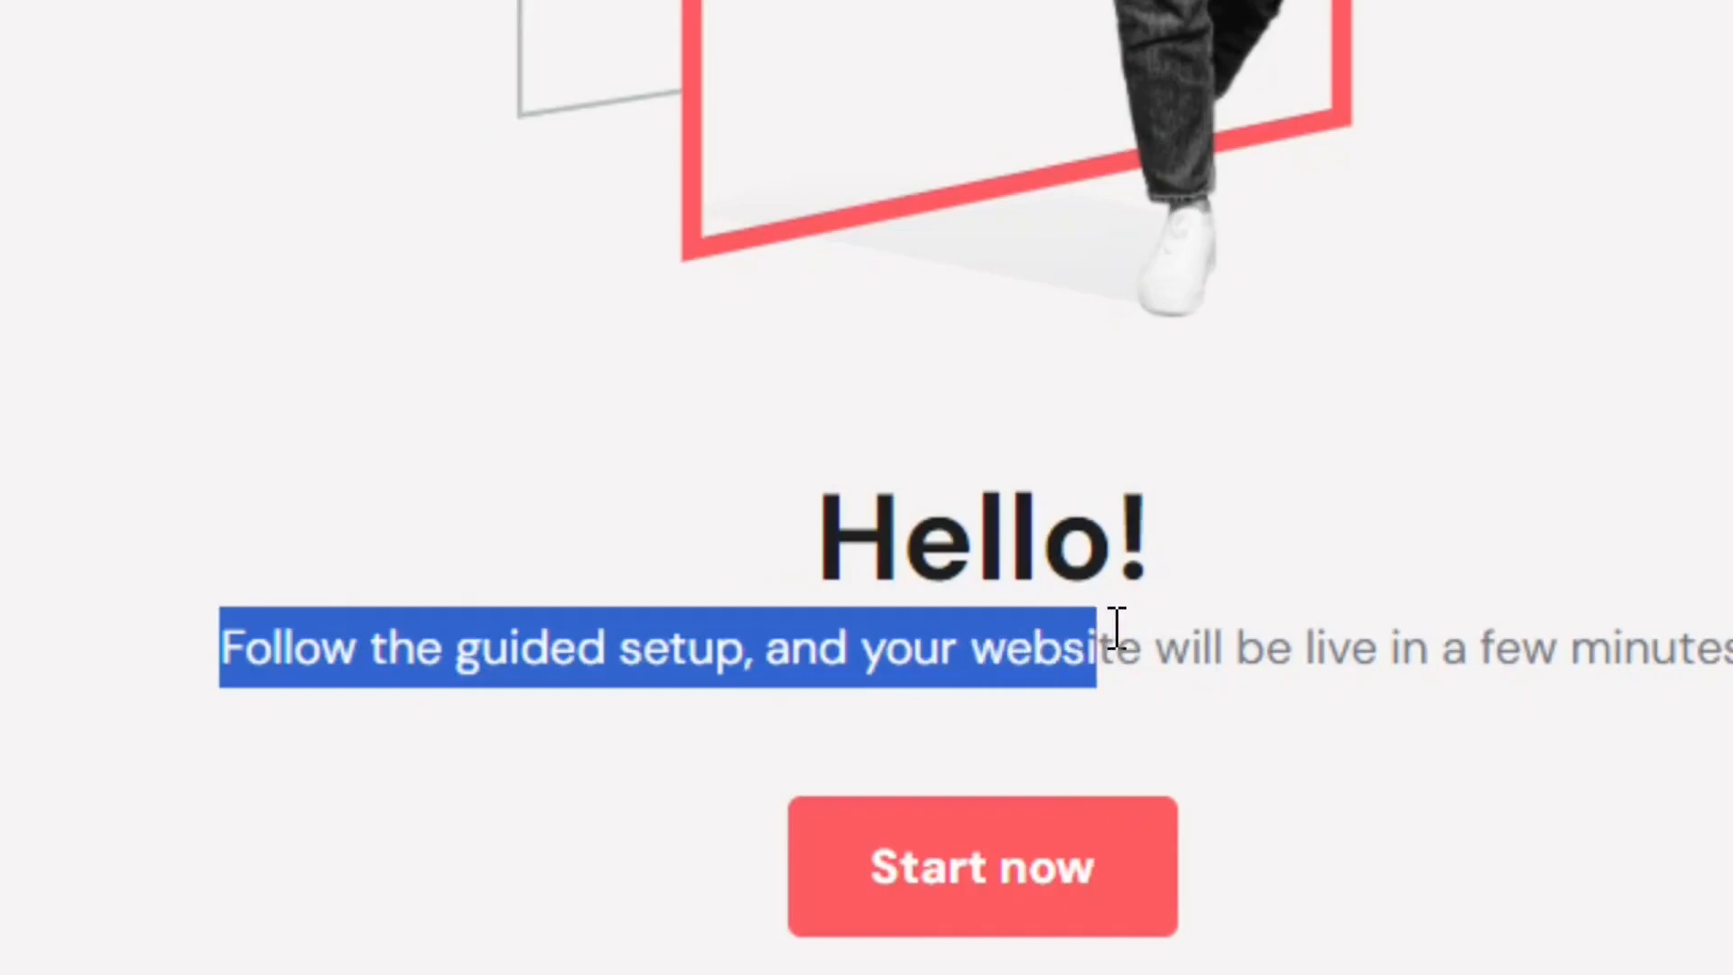
drag(1449, 611, 1481, 652)
click(816, 712)
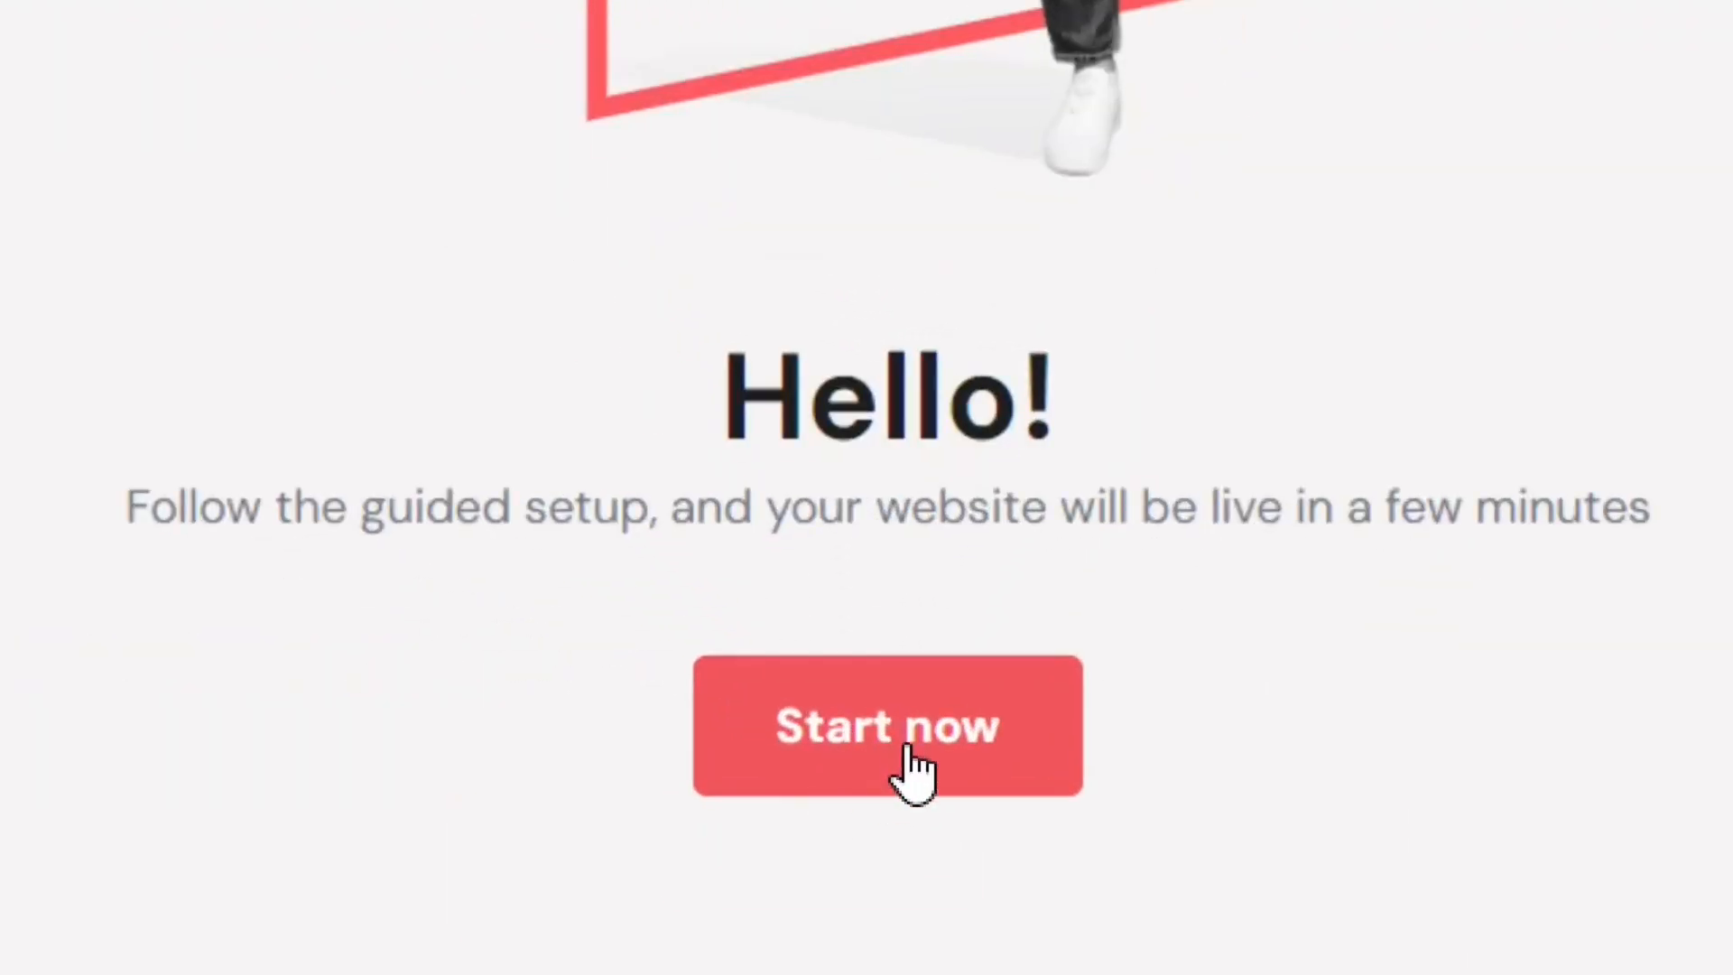
click(910, 747)
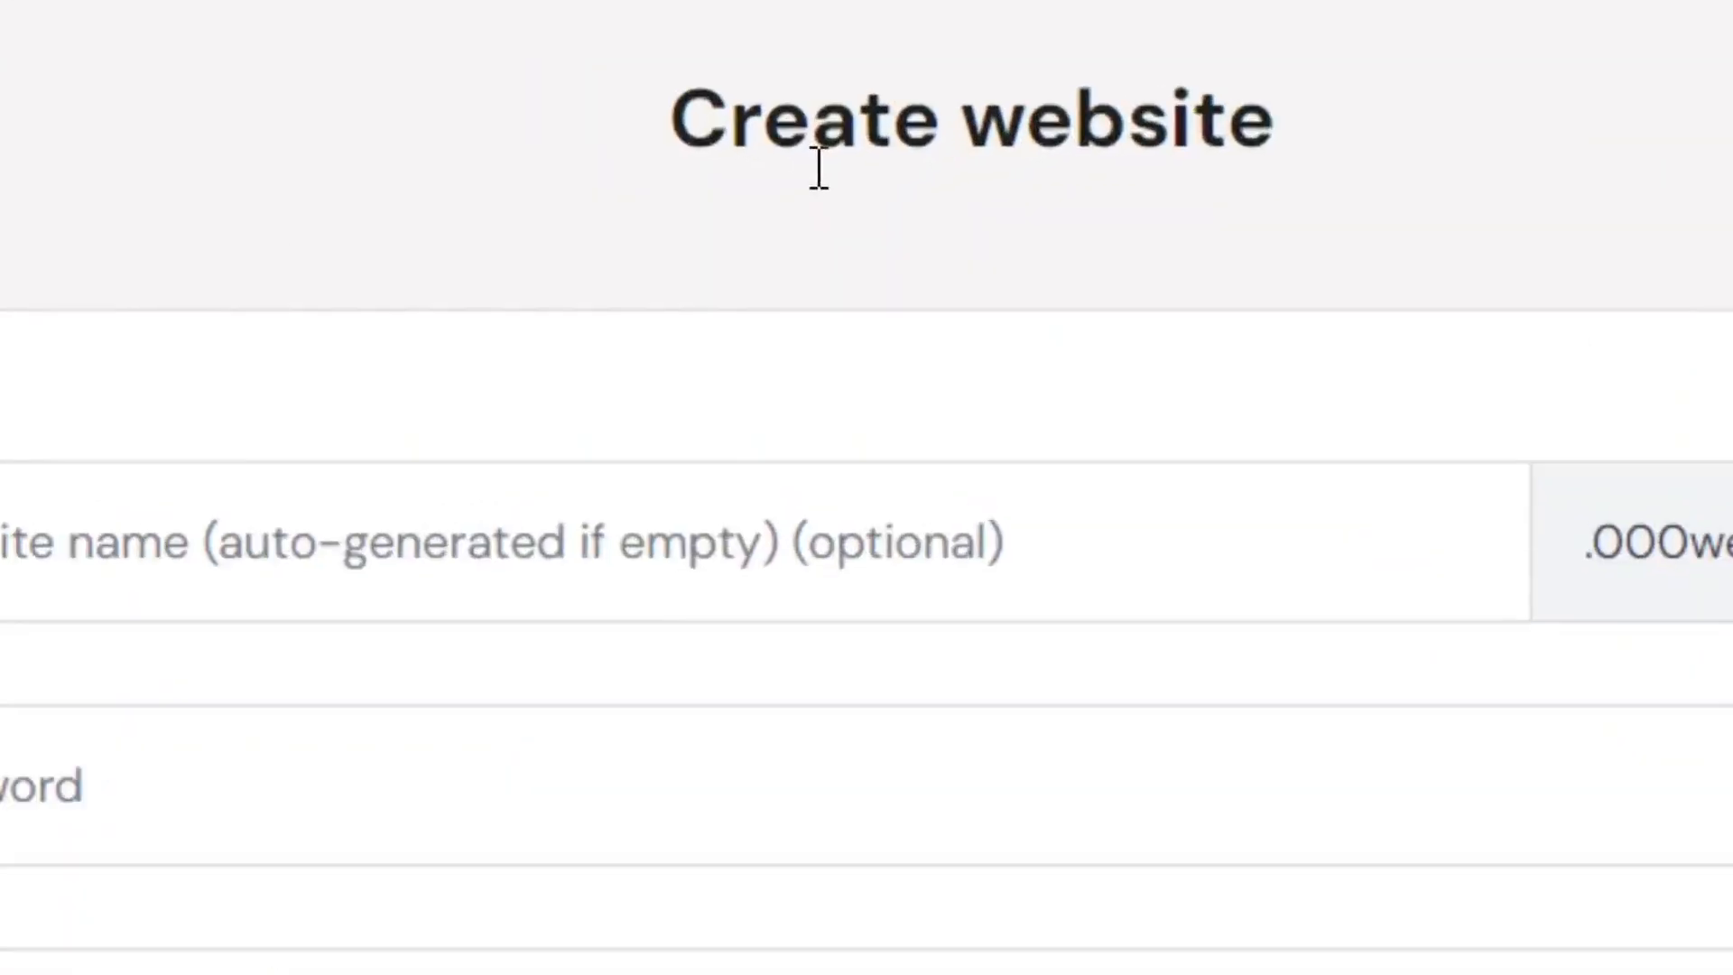
Step: Enter bloggingtoolsplus as the name of the new website
drag(765, 167, 968, 164)
click(919, 197)
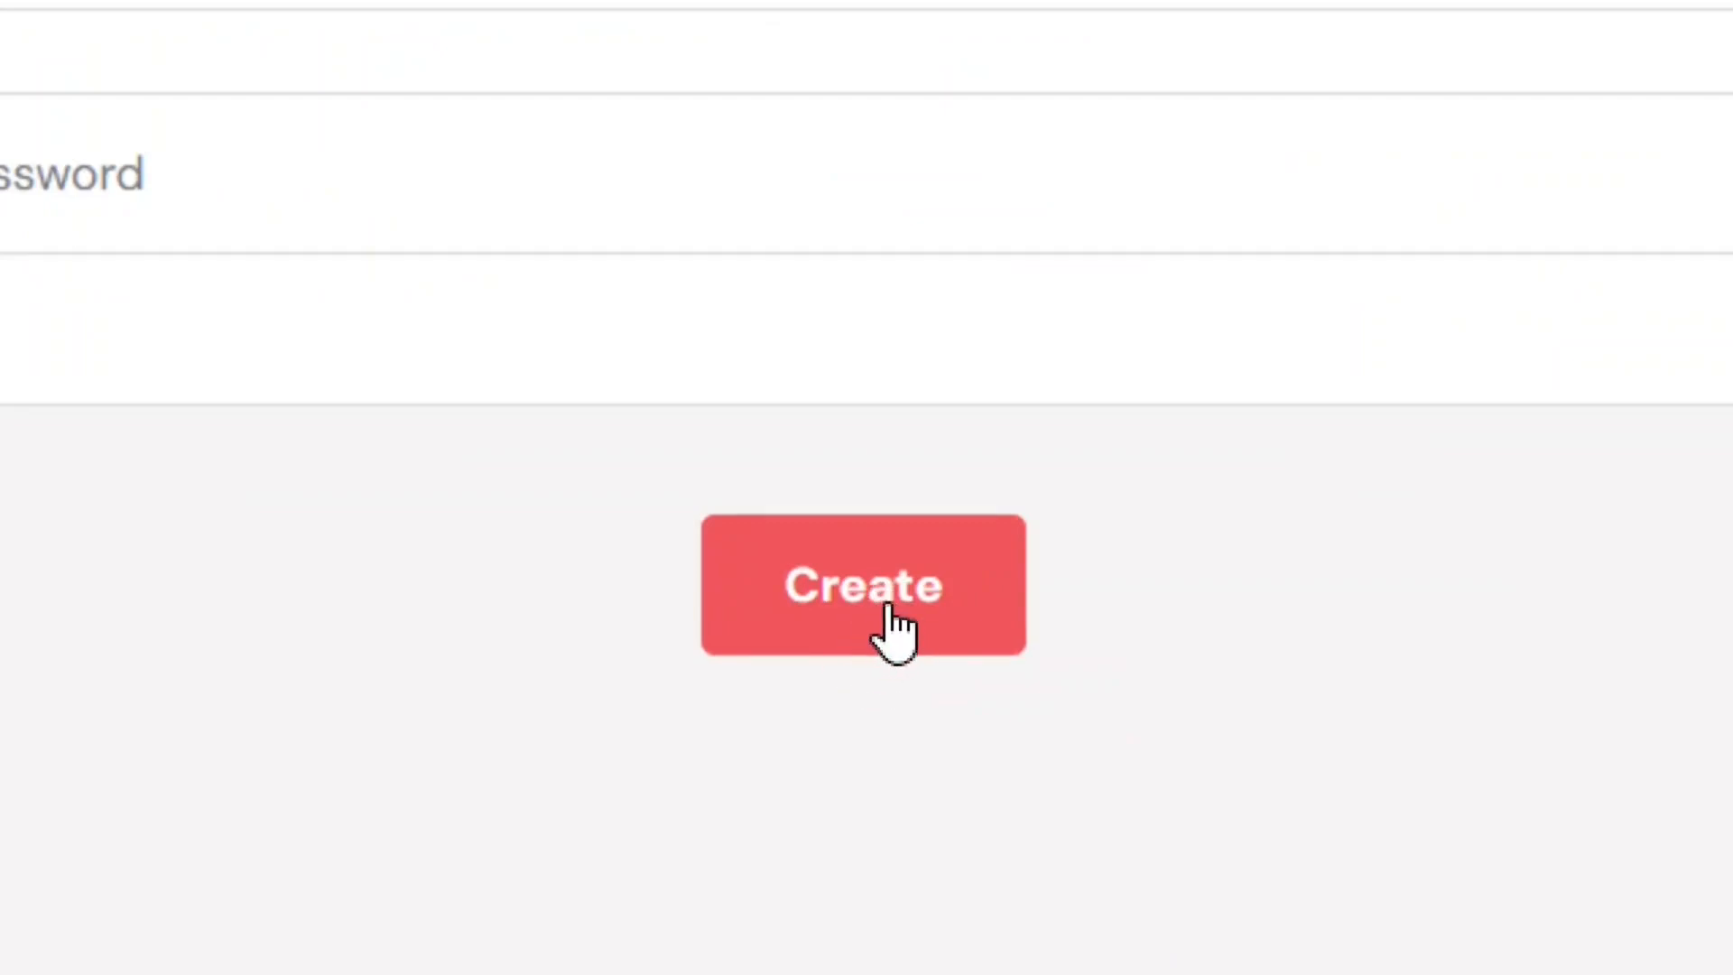
click(687, 305)
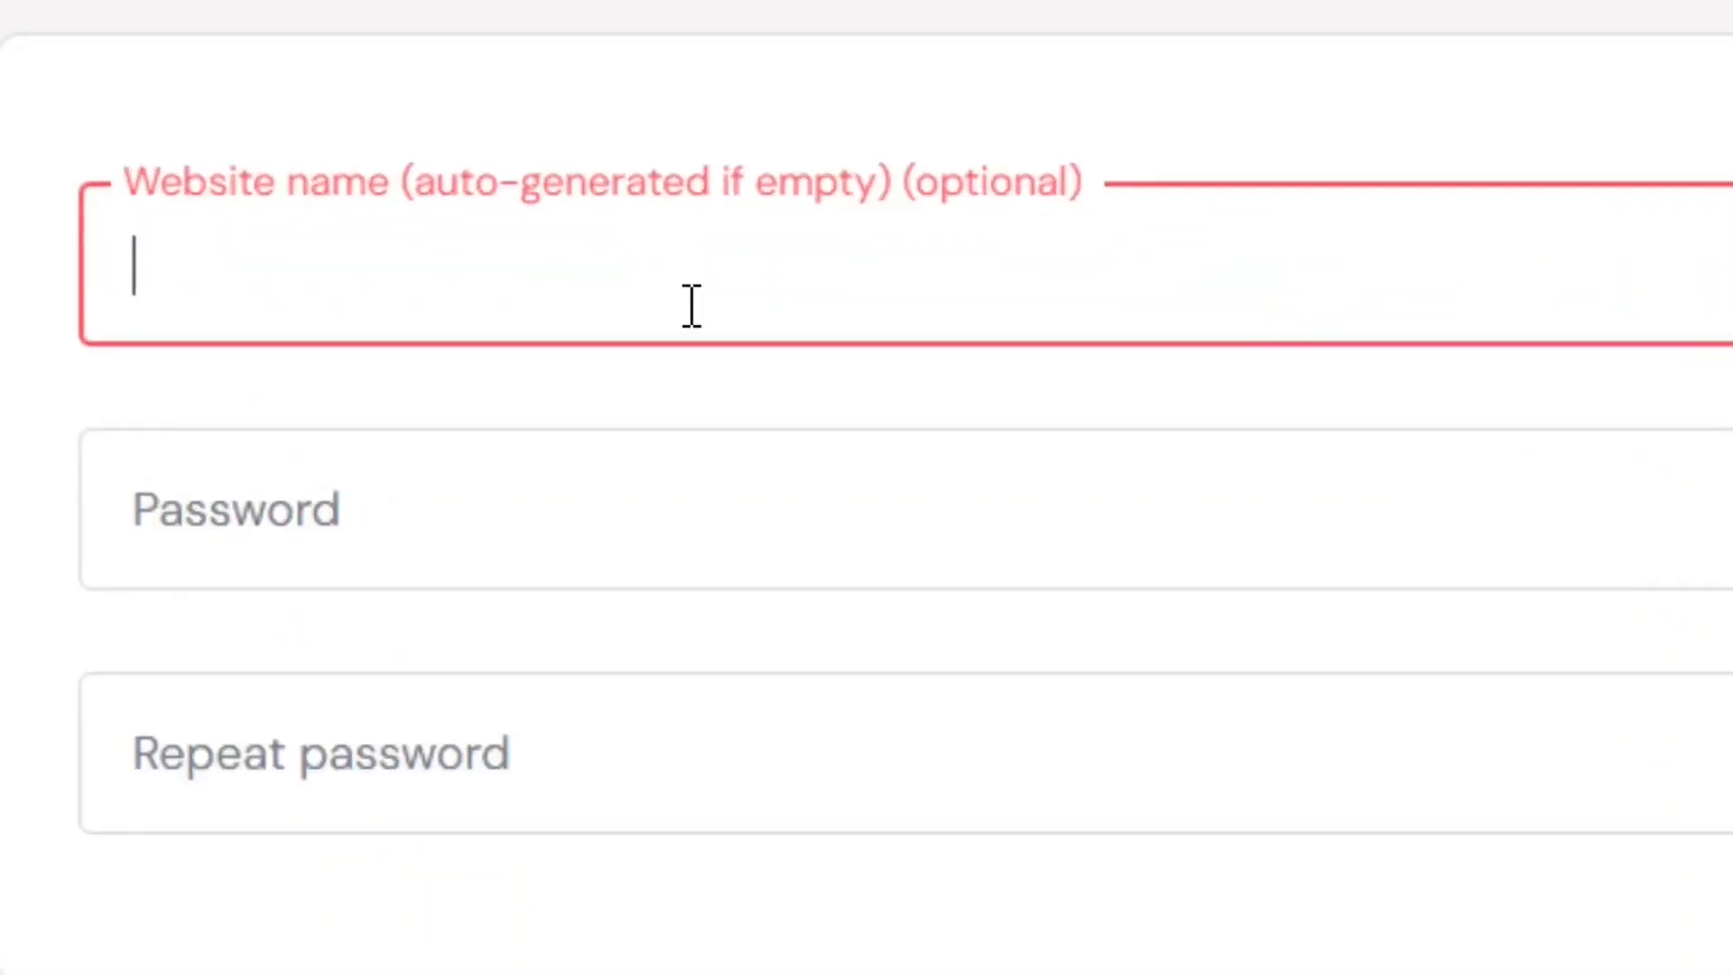
text(bloggingtoolsplus)
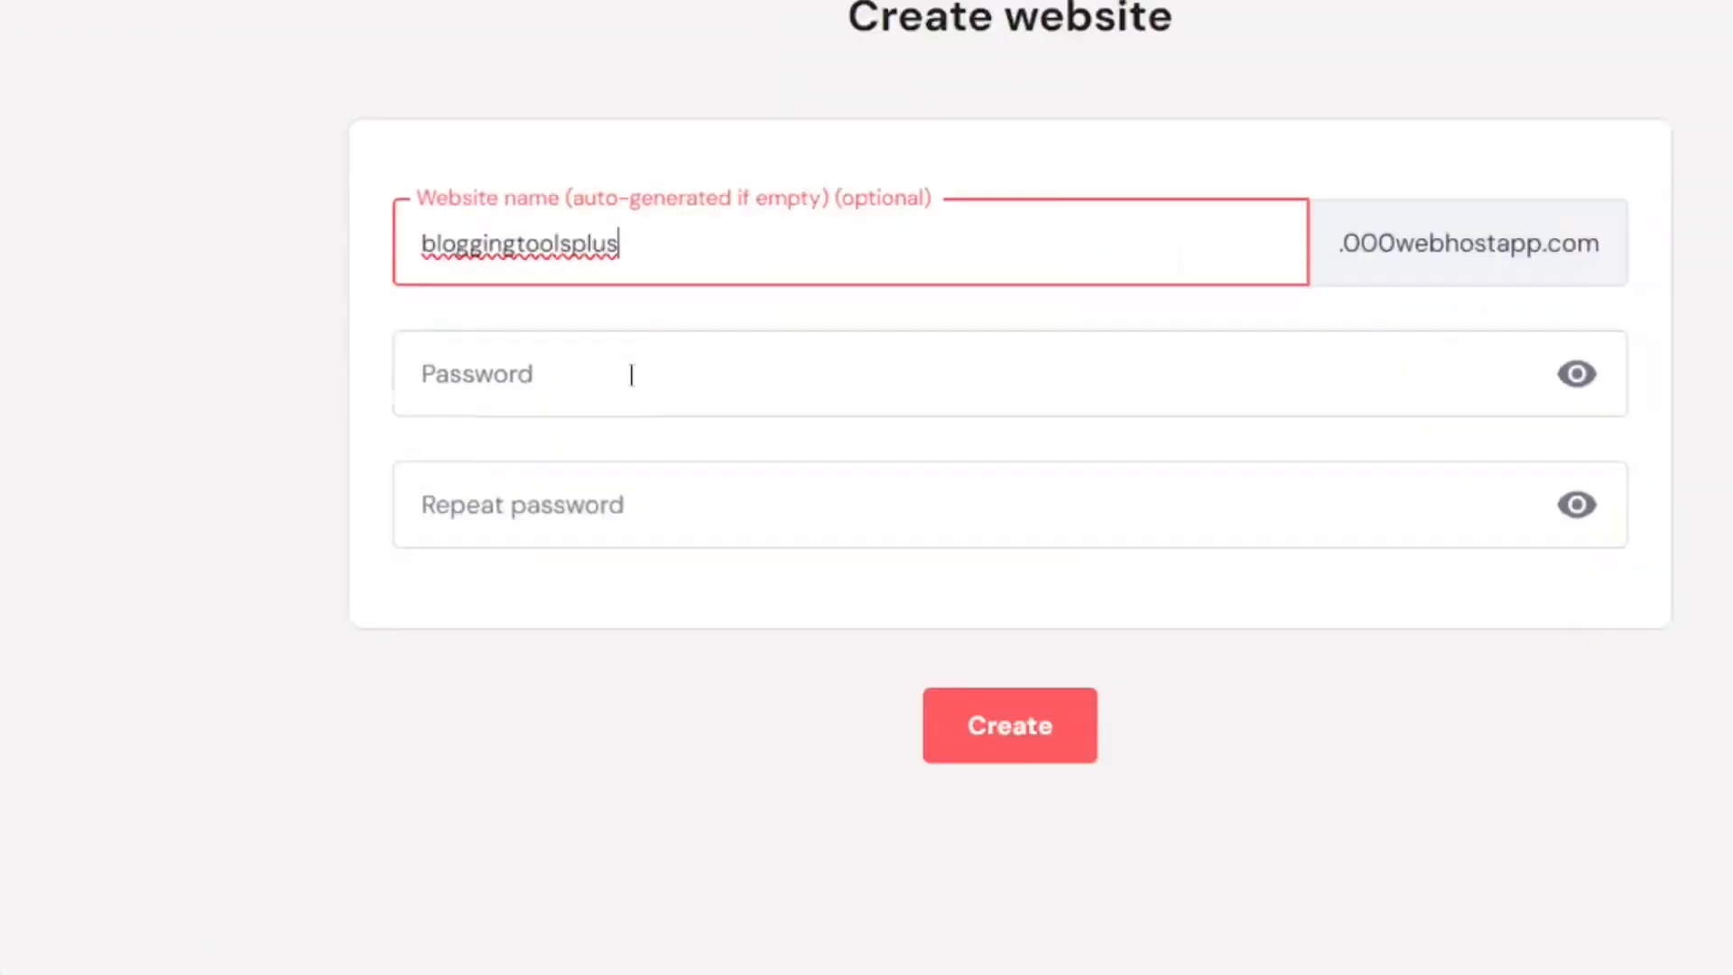
Step: Enter and repeat the website password, and submit the form to create the website
click(631, 373)
key(ctrl+v)
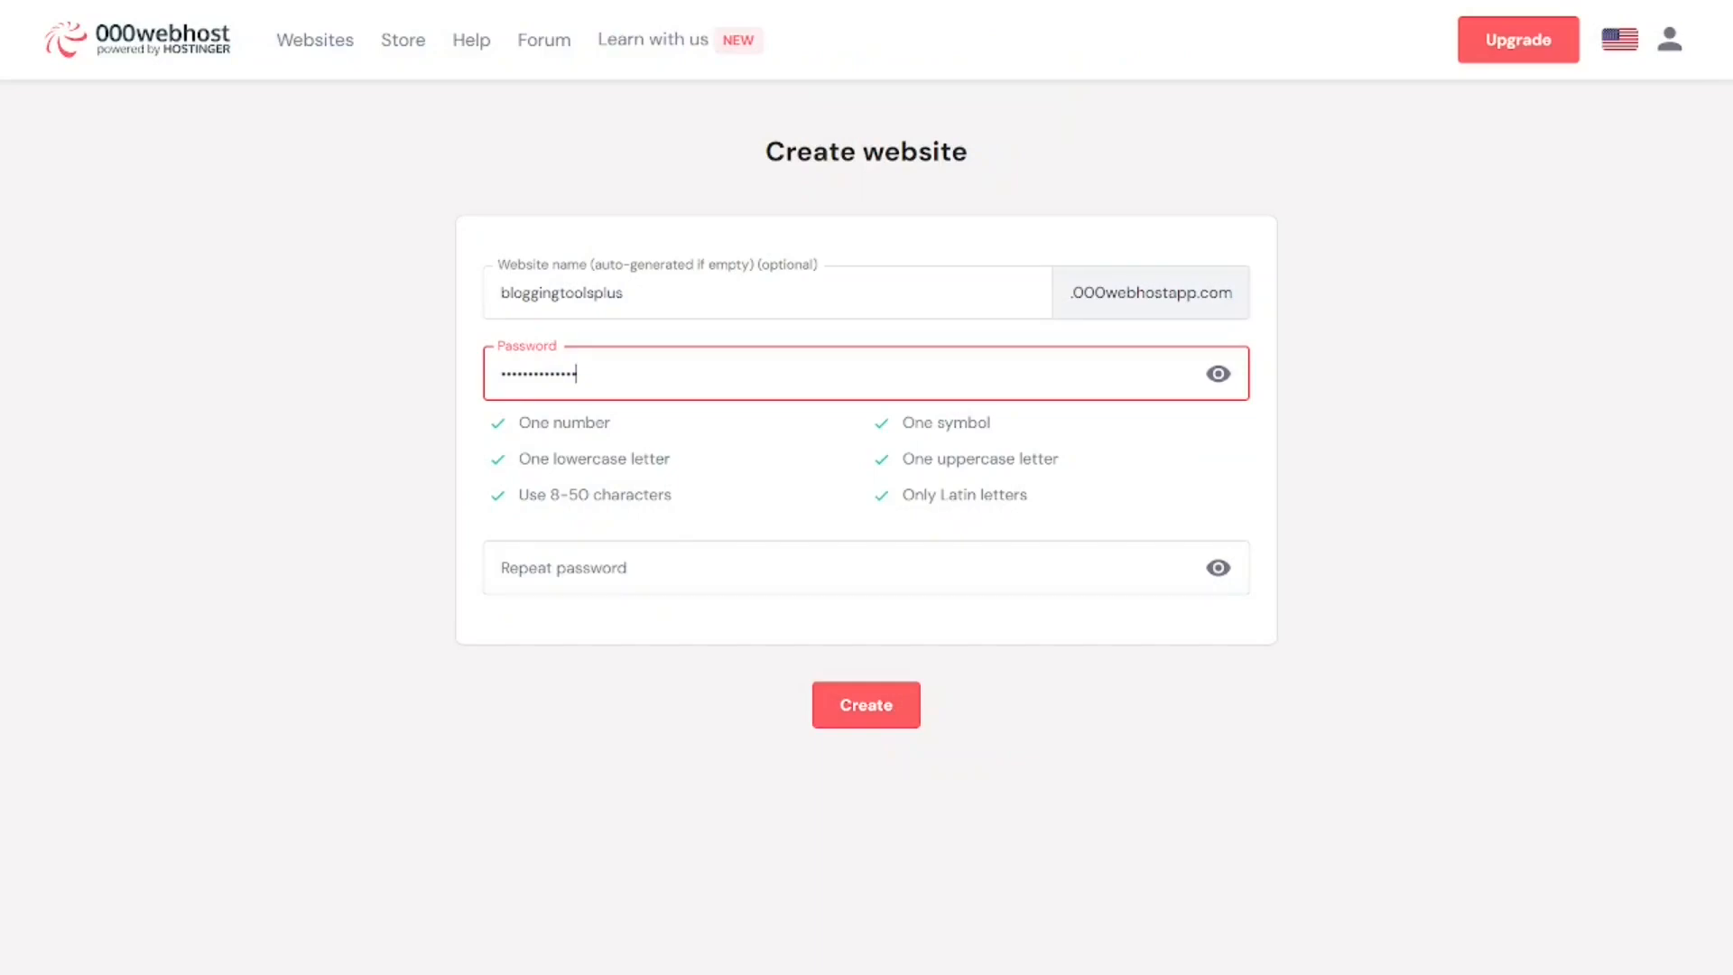
click(629, 583)
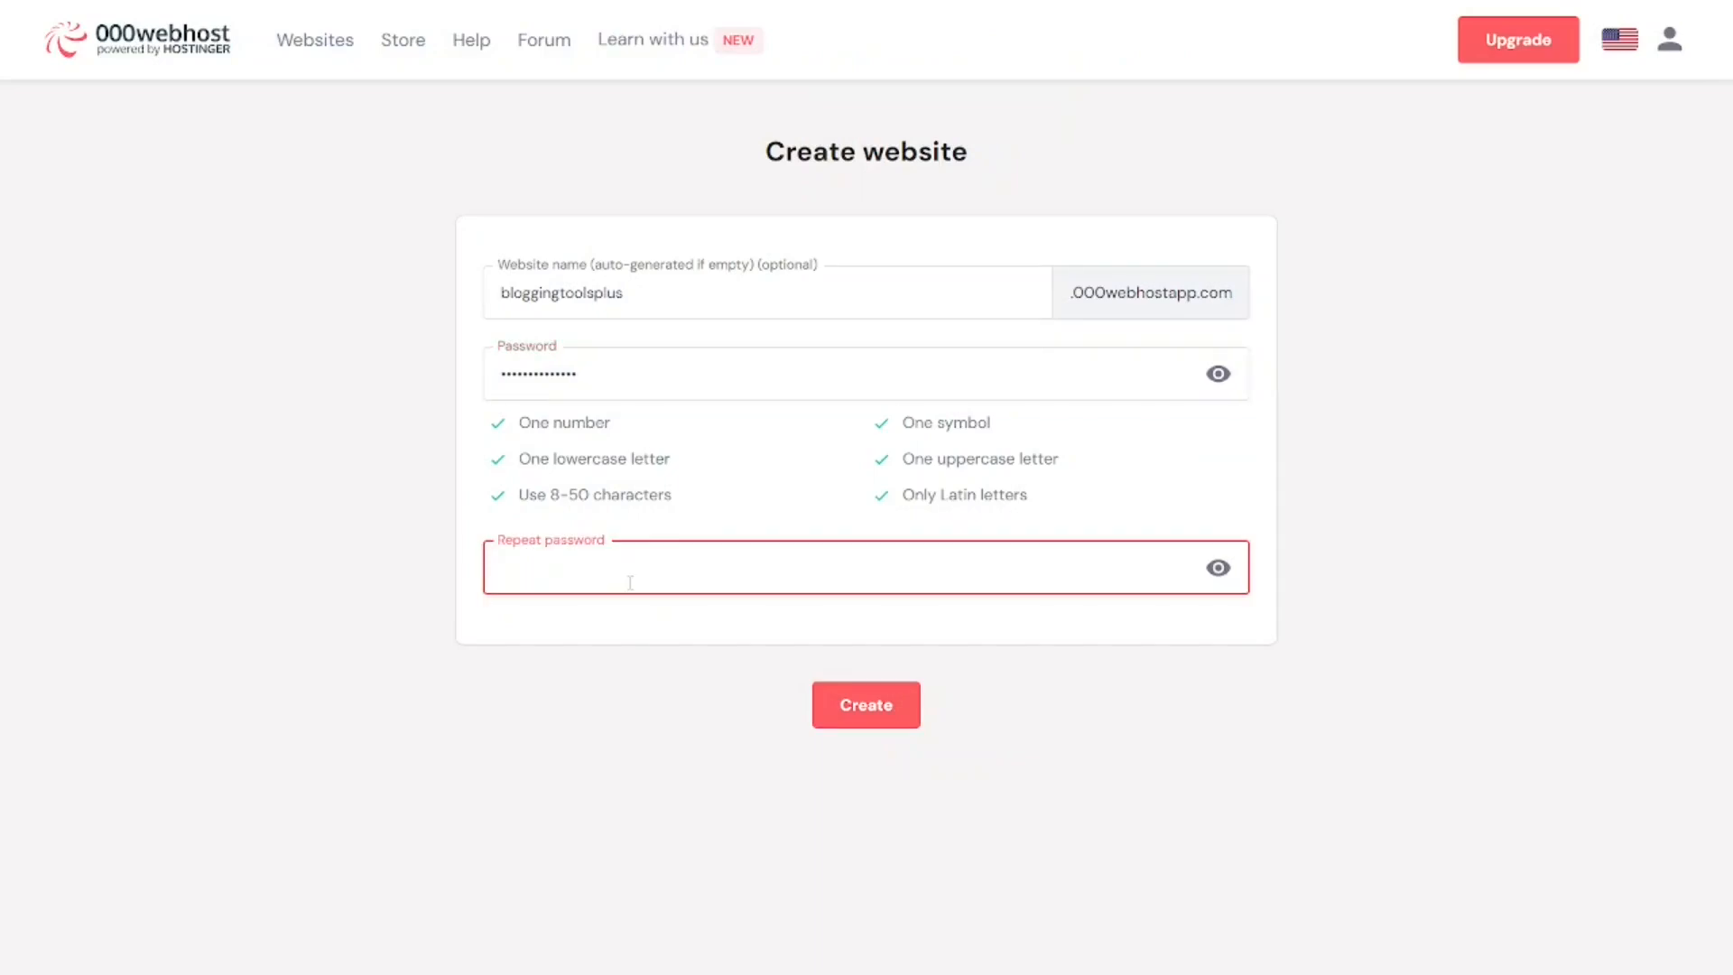
key(ctrl+v)
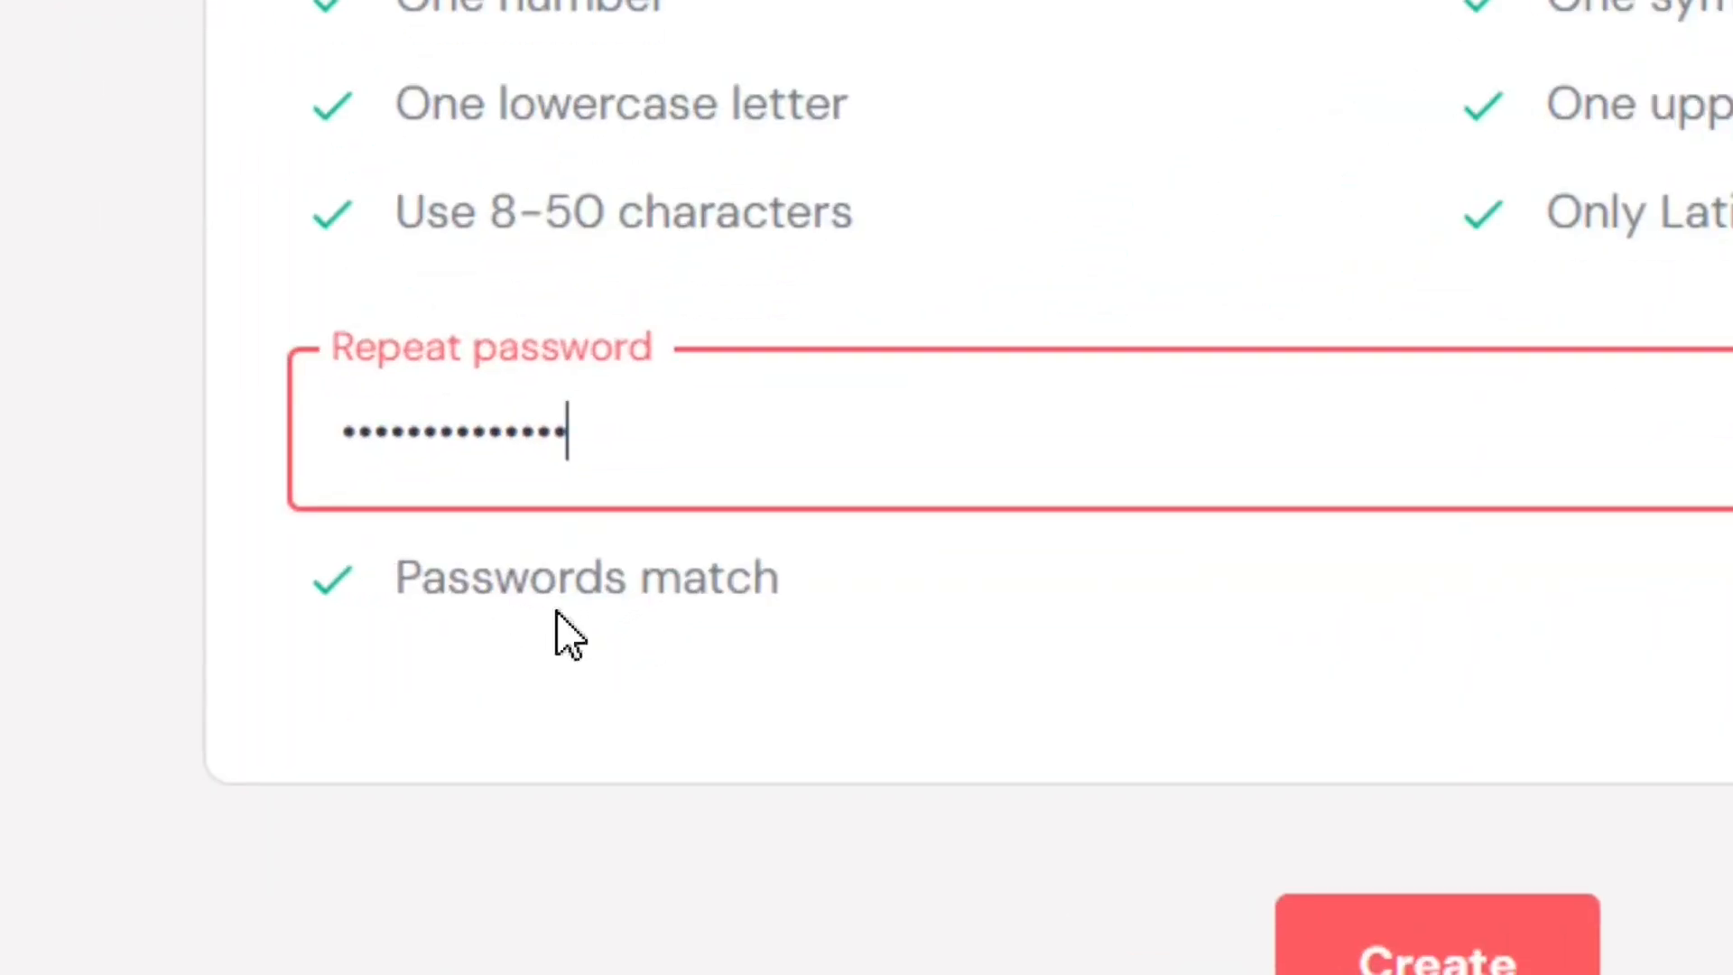
click(524, 619)
drag(407, 582, 789, 582)
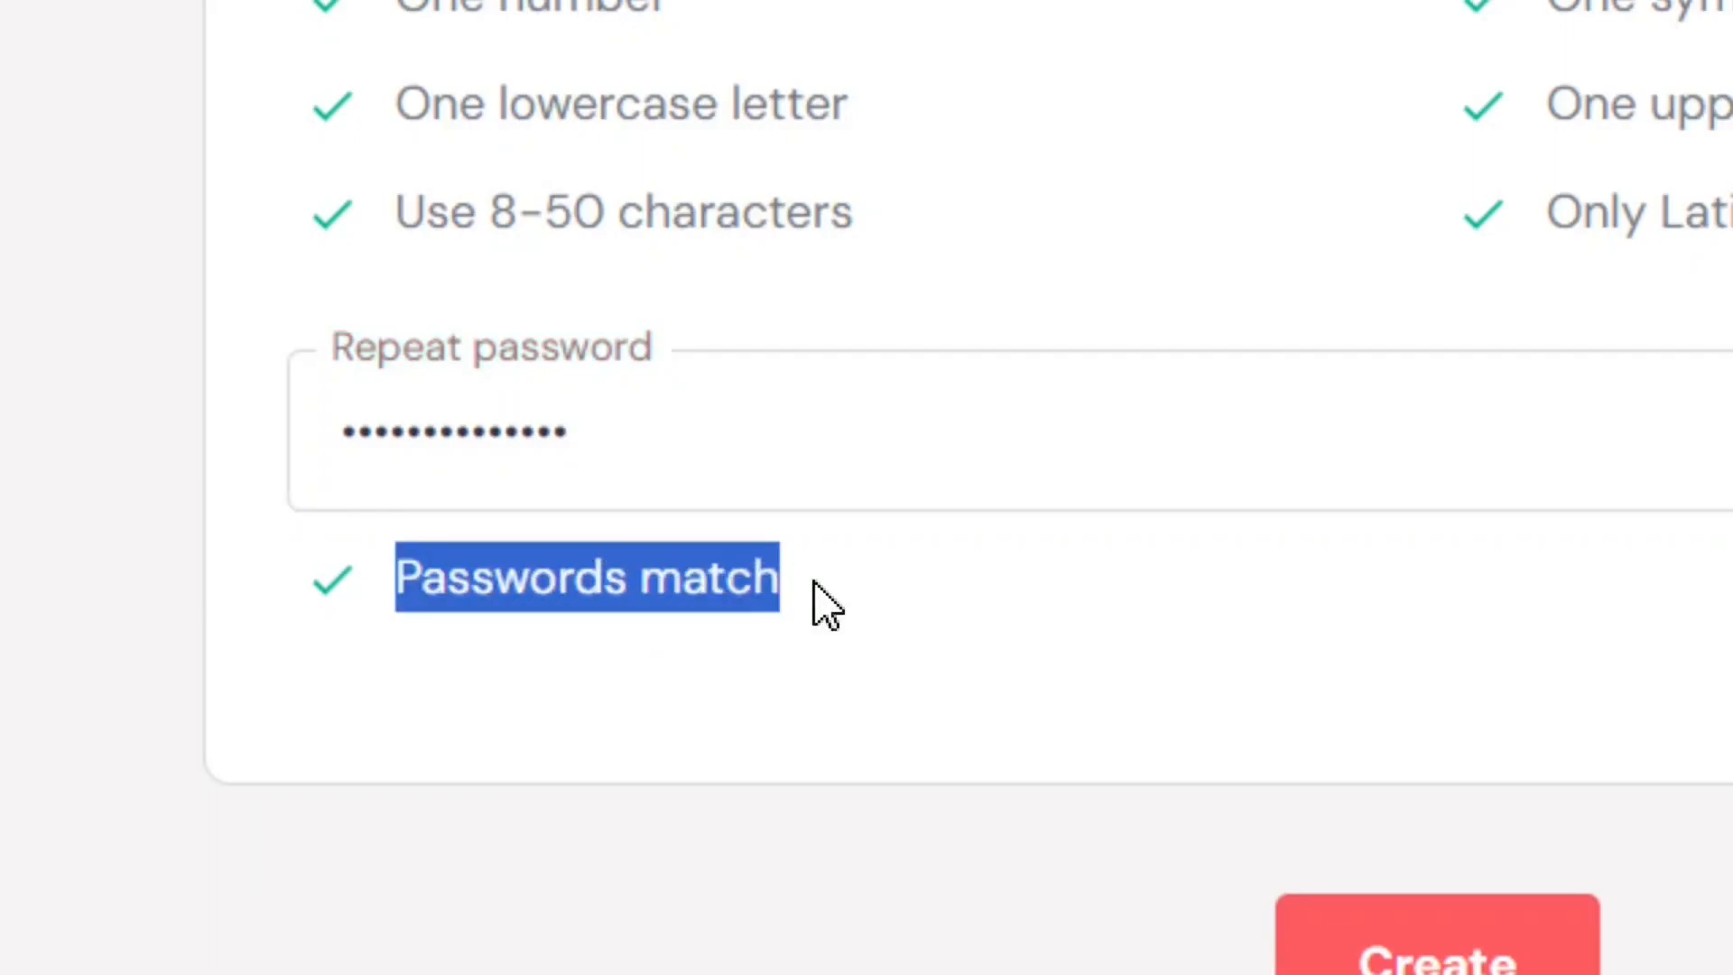
click(813, 582)
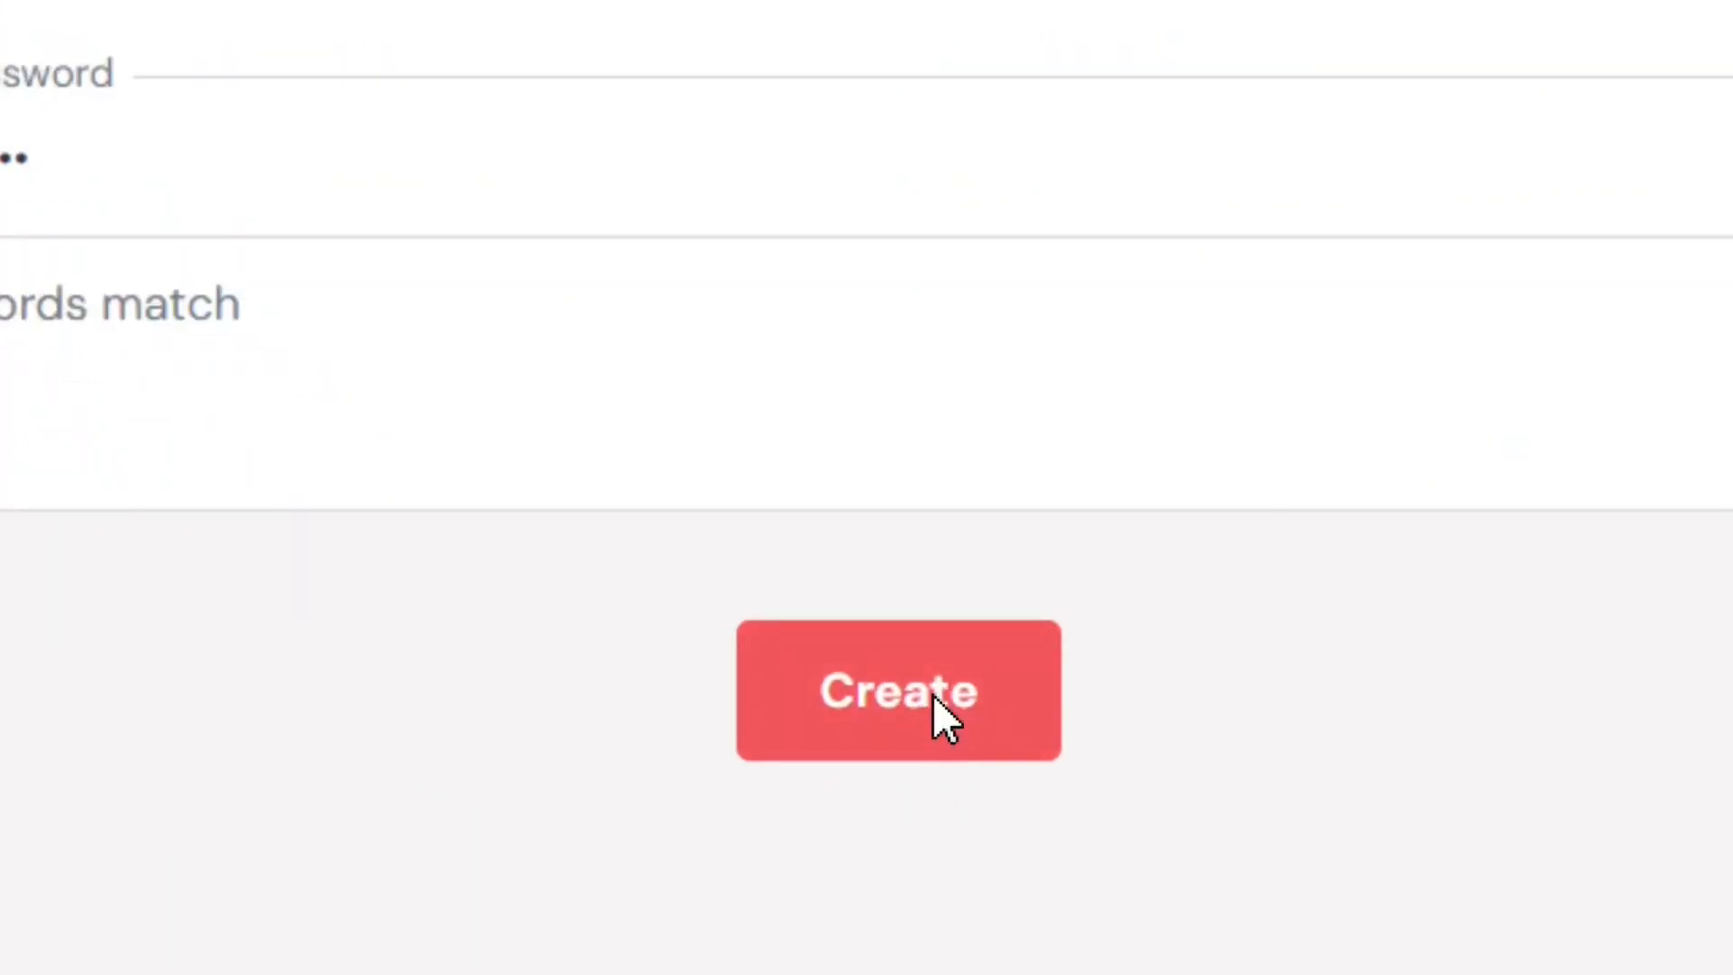
click(933, 697)
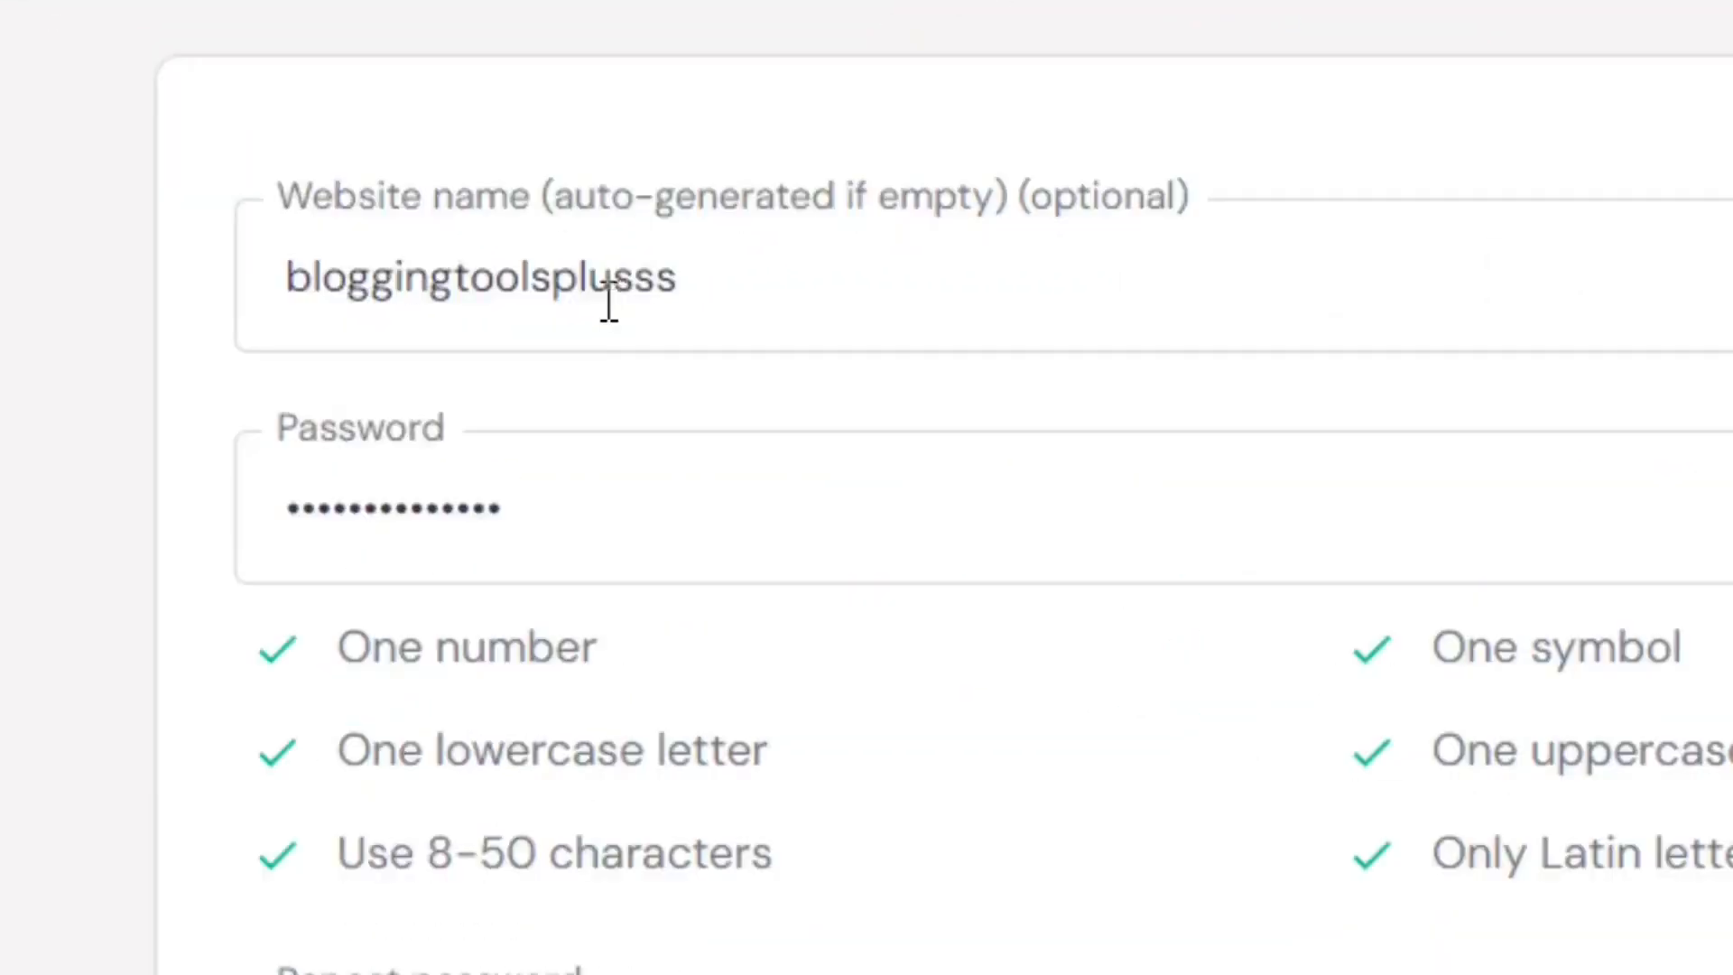
Step: Change the website name to bloggingtoolsplus1x
key(BackSpace)
key(BackSpace)
text(1x)
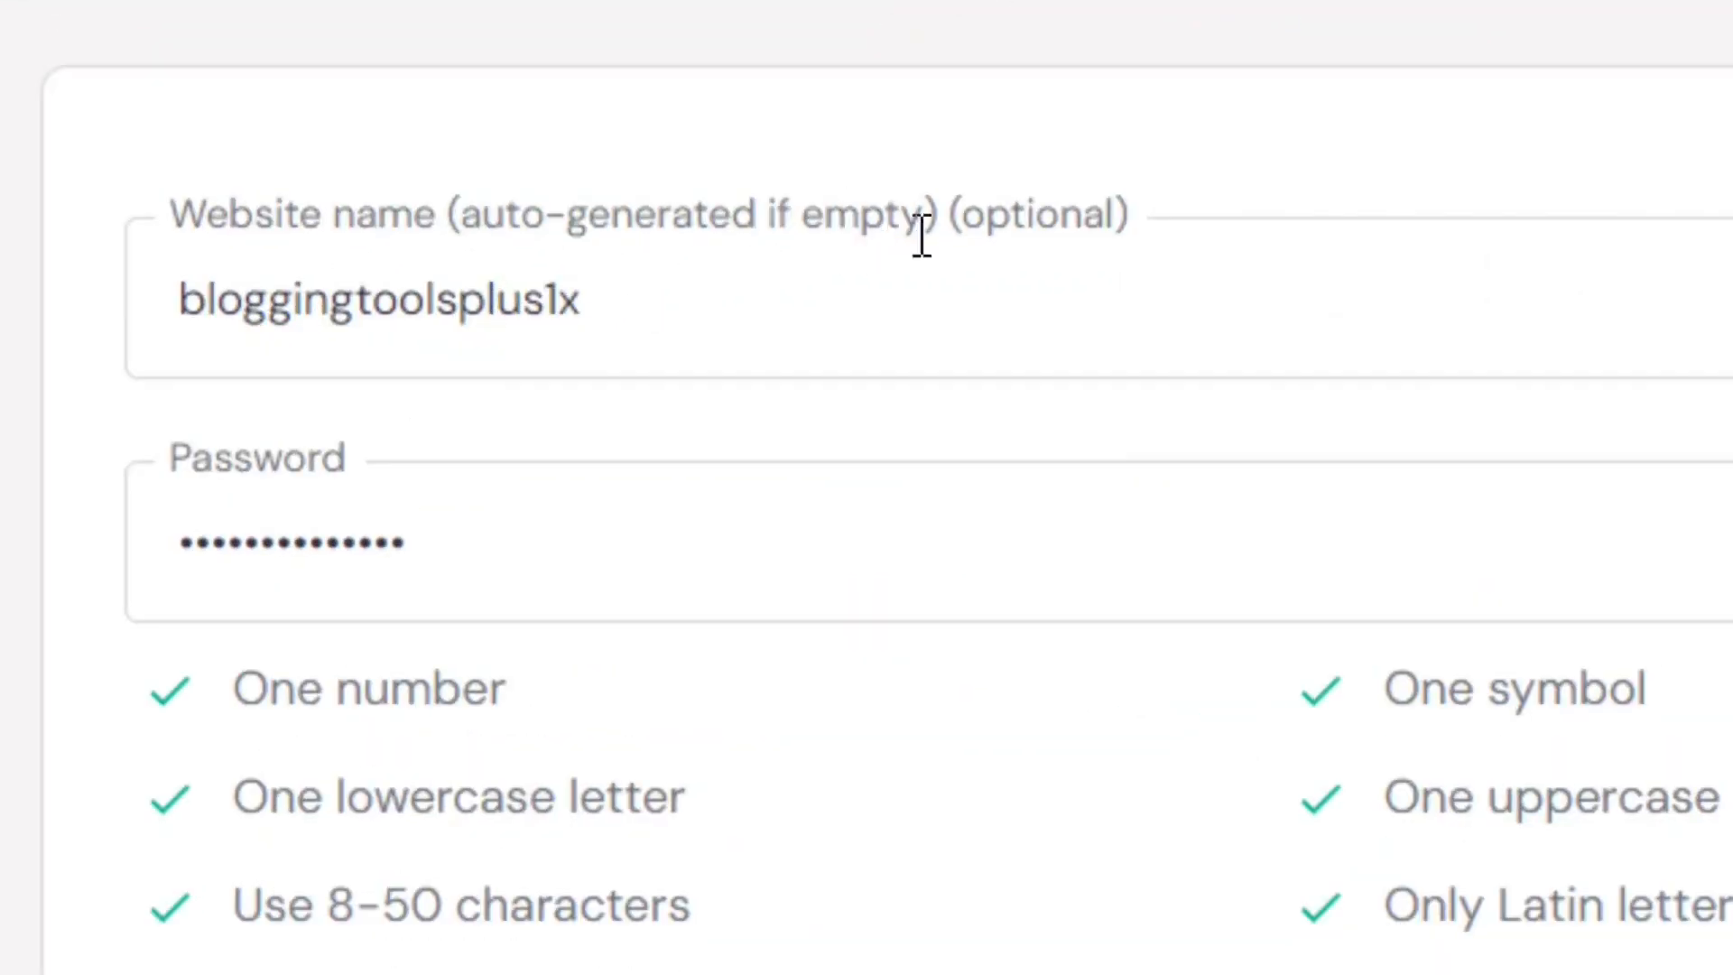
Step: Clear the optional website name so it is auto-generated, and create the website
drag(1148, 228, 164, 268)
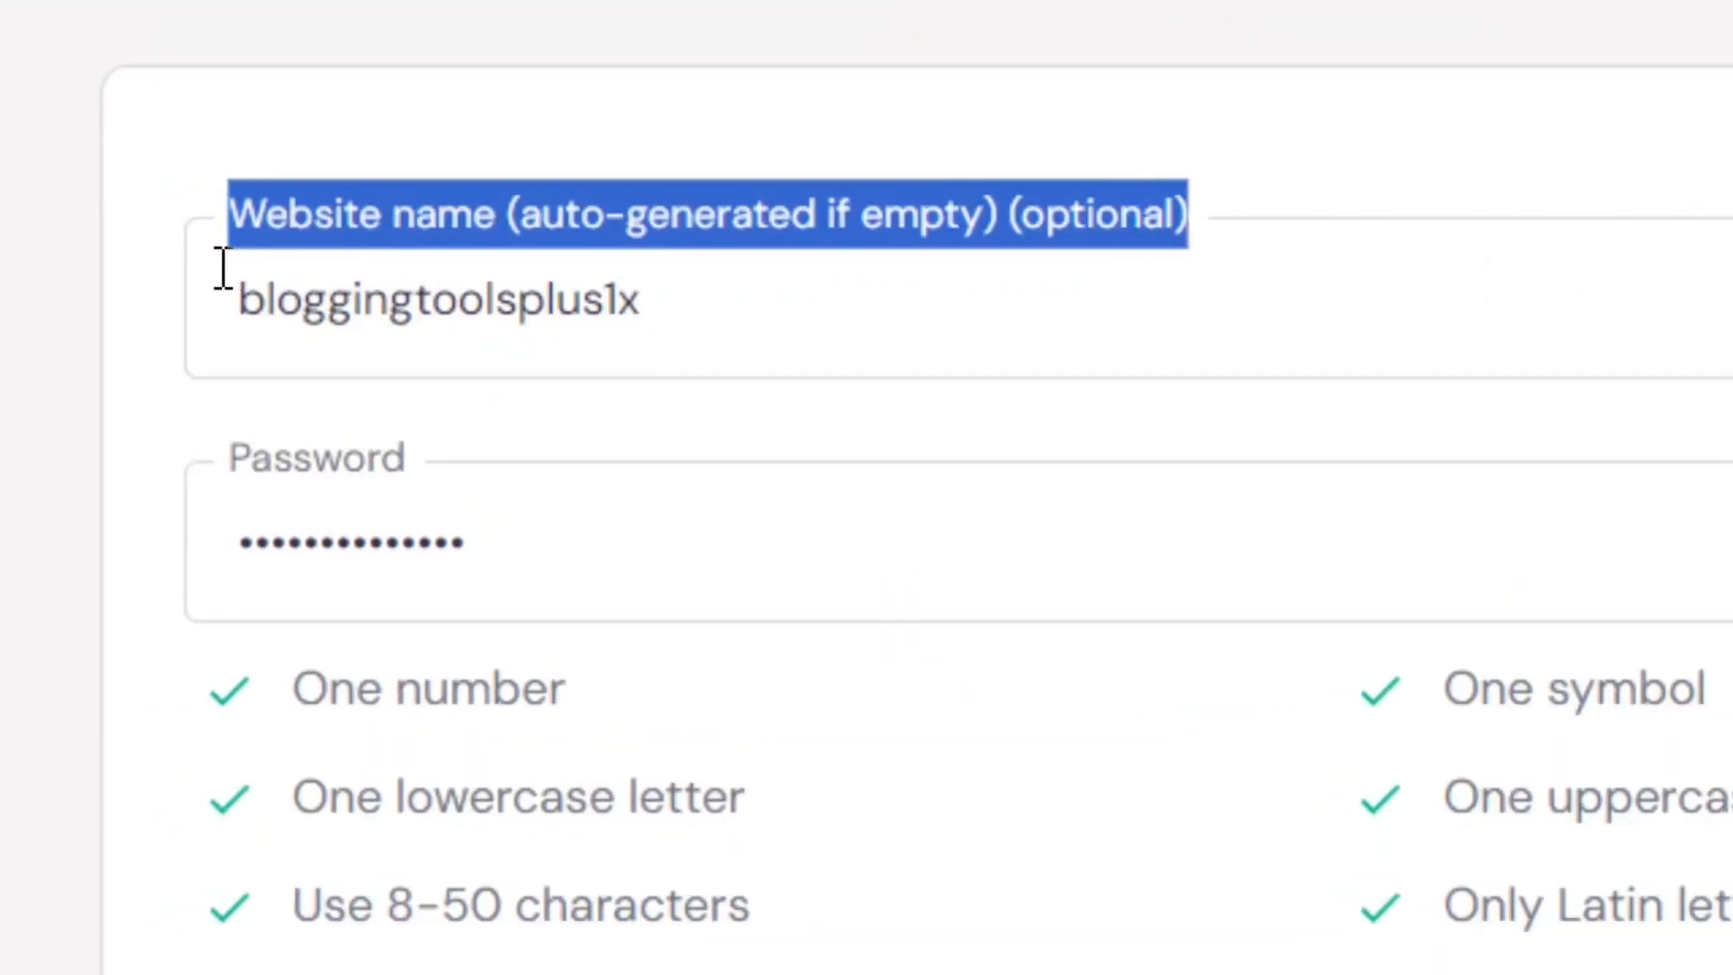
click(778, 309)
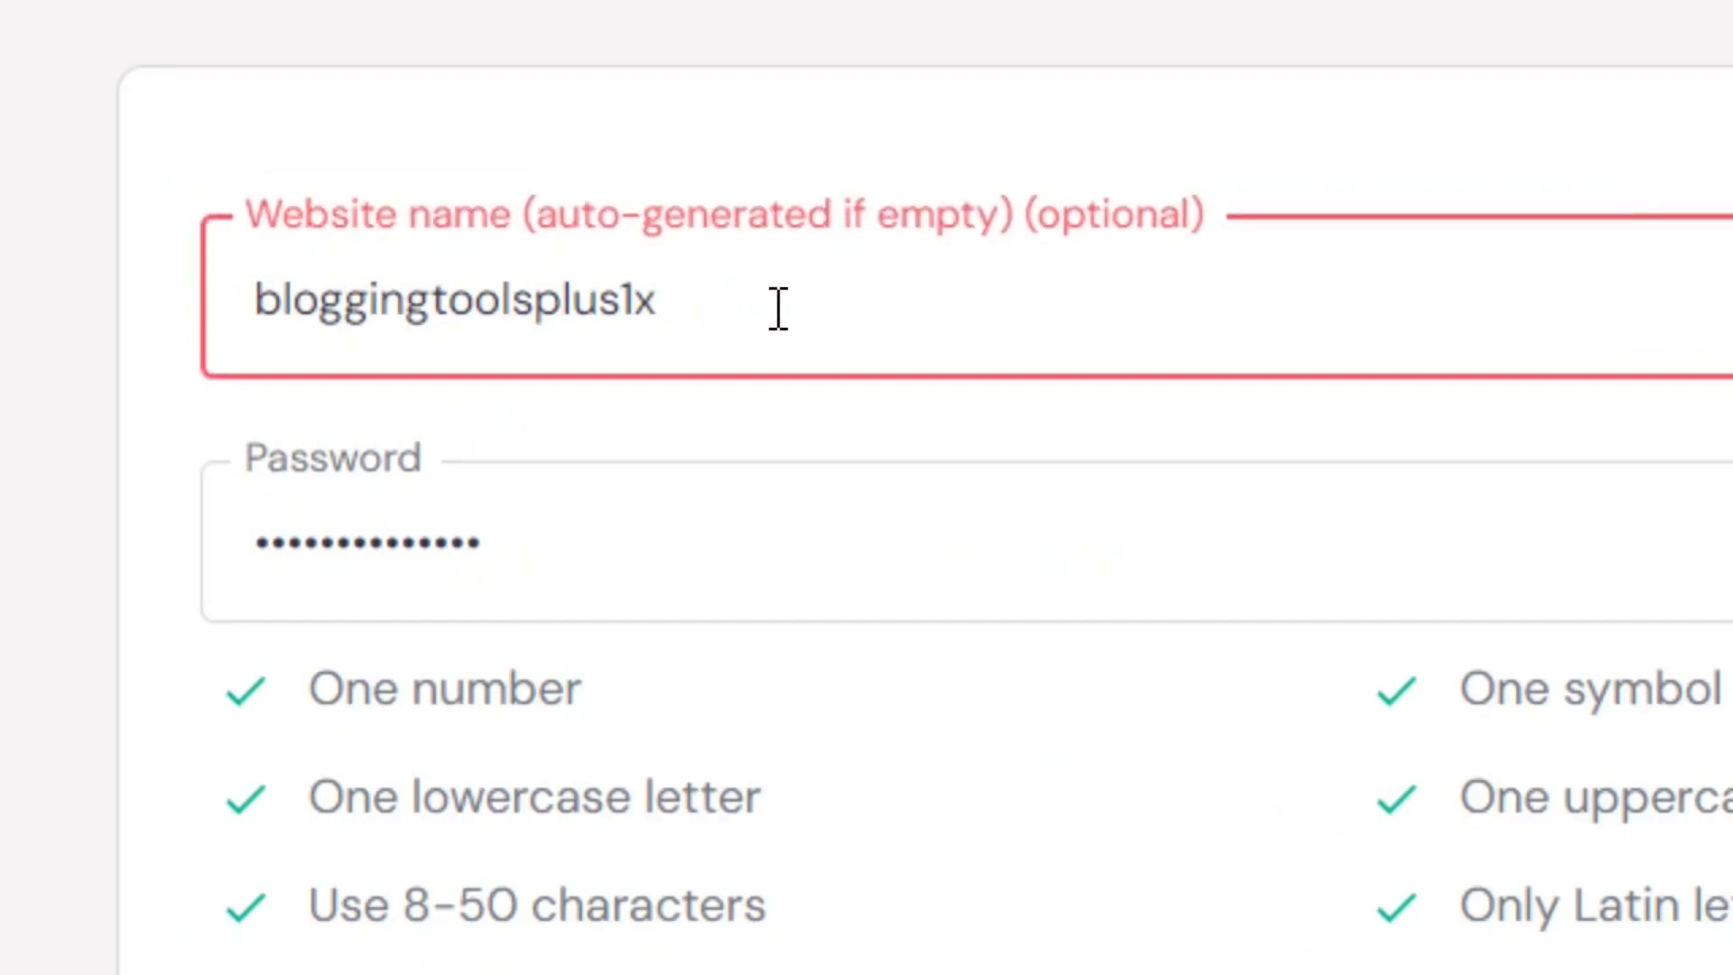
drag(778, 309, 179, 354)
key(BackSpace)
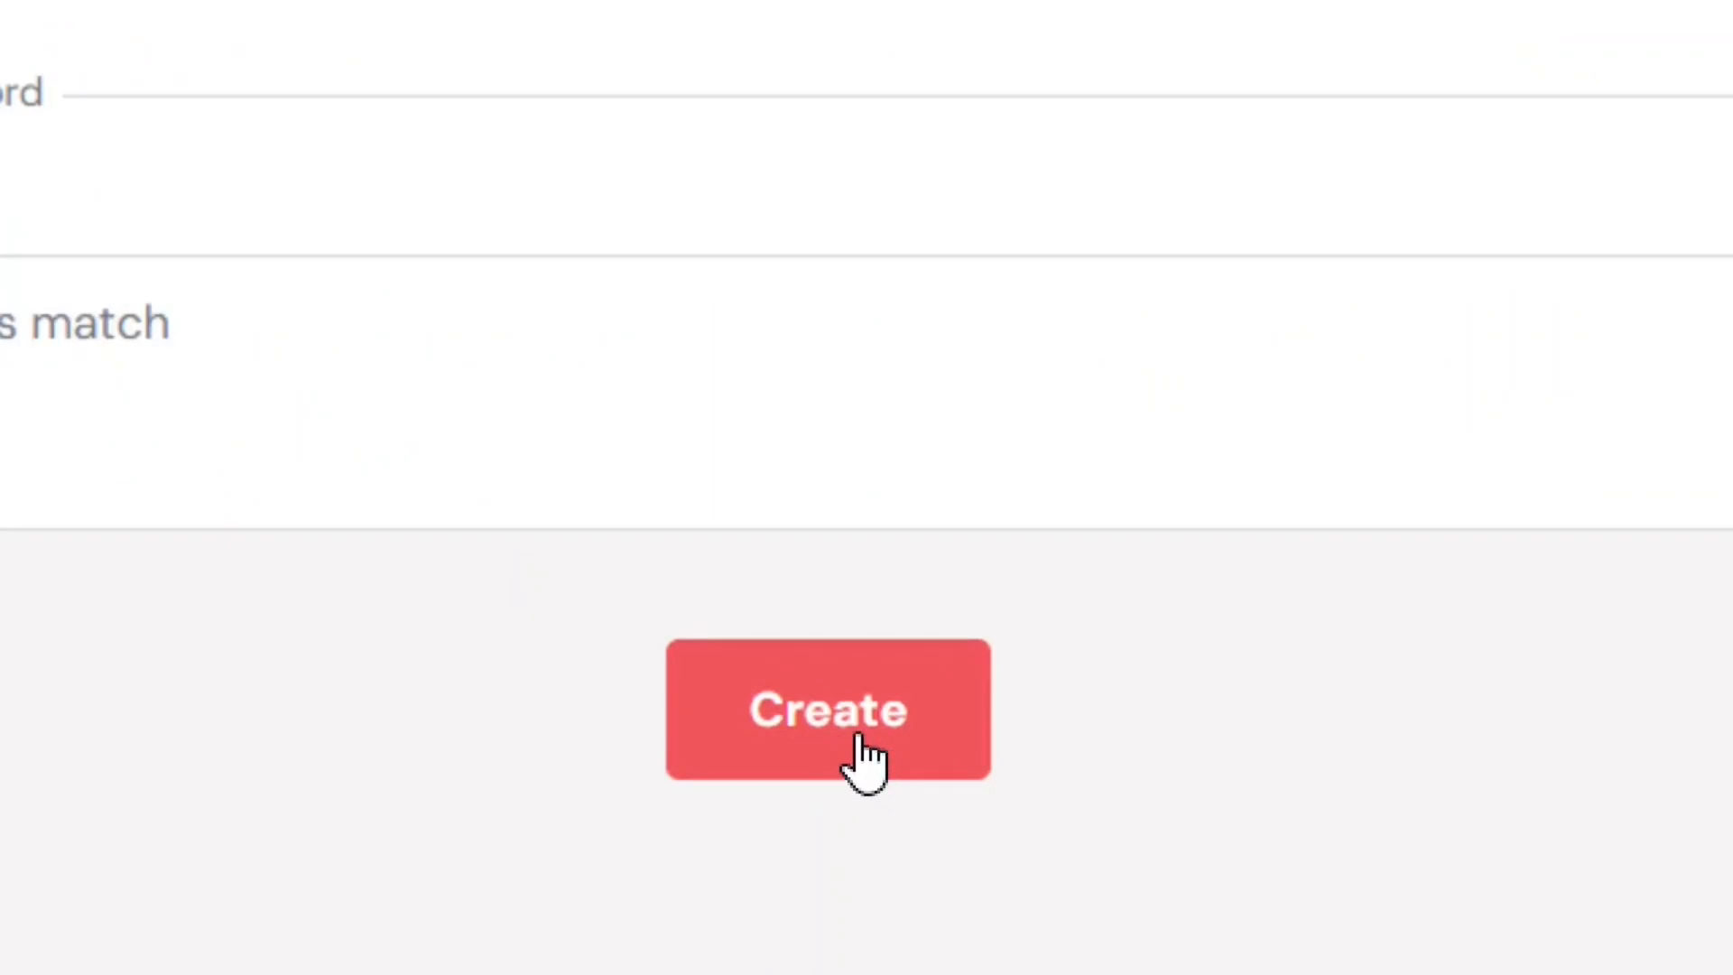
click(876, 754)
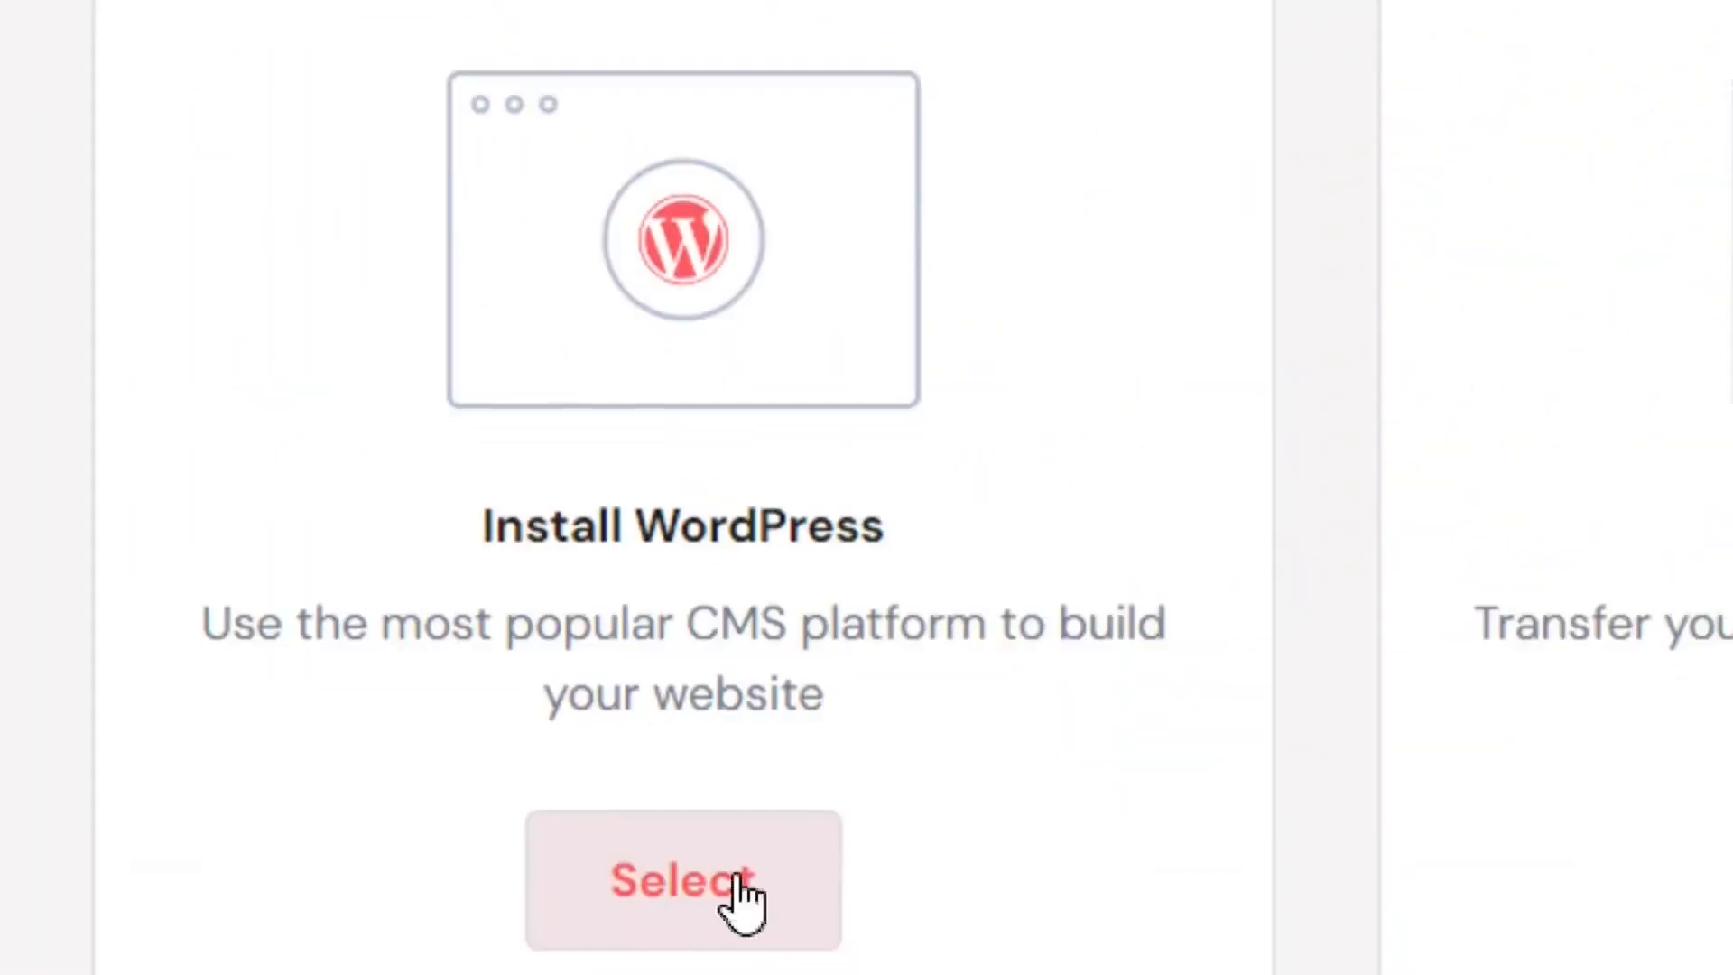
Step: Install WordPress on the new website and go to its dashboard
click(687, 738)
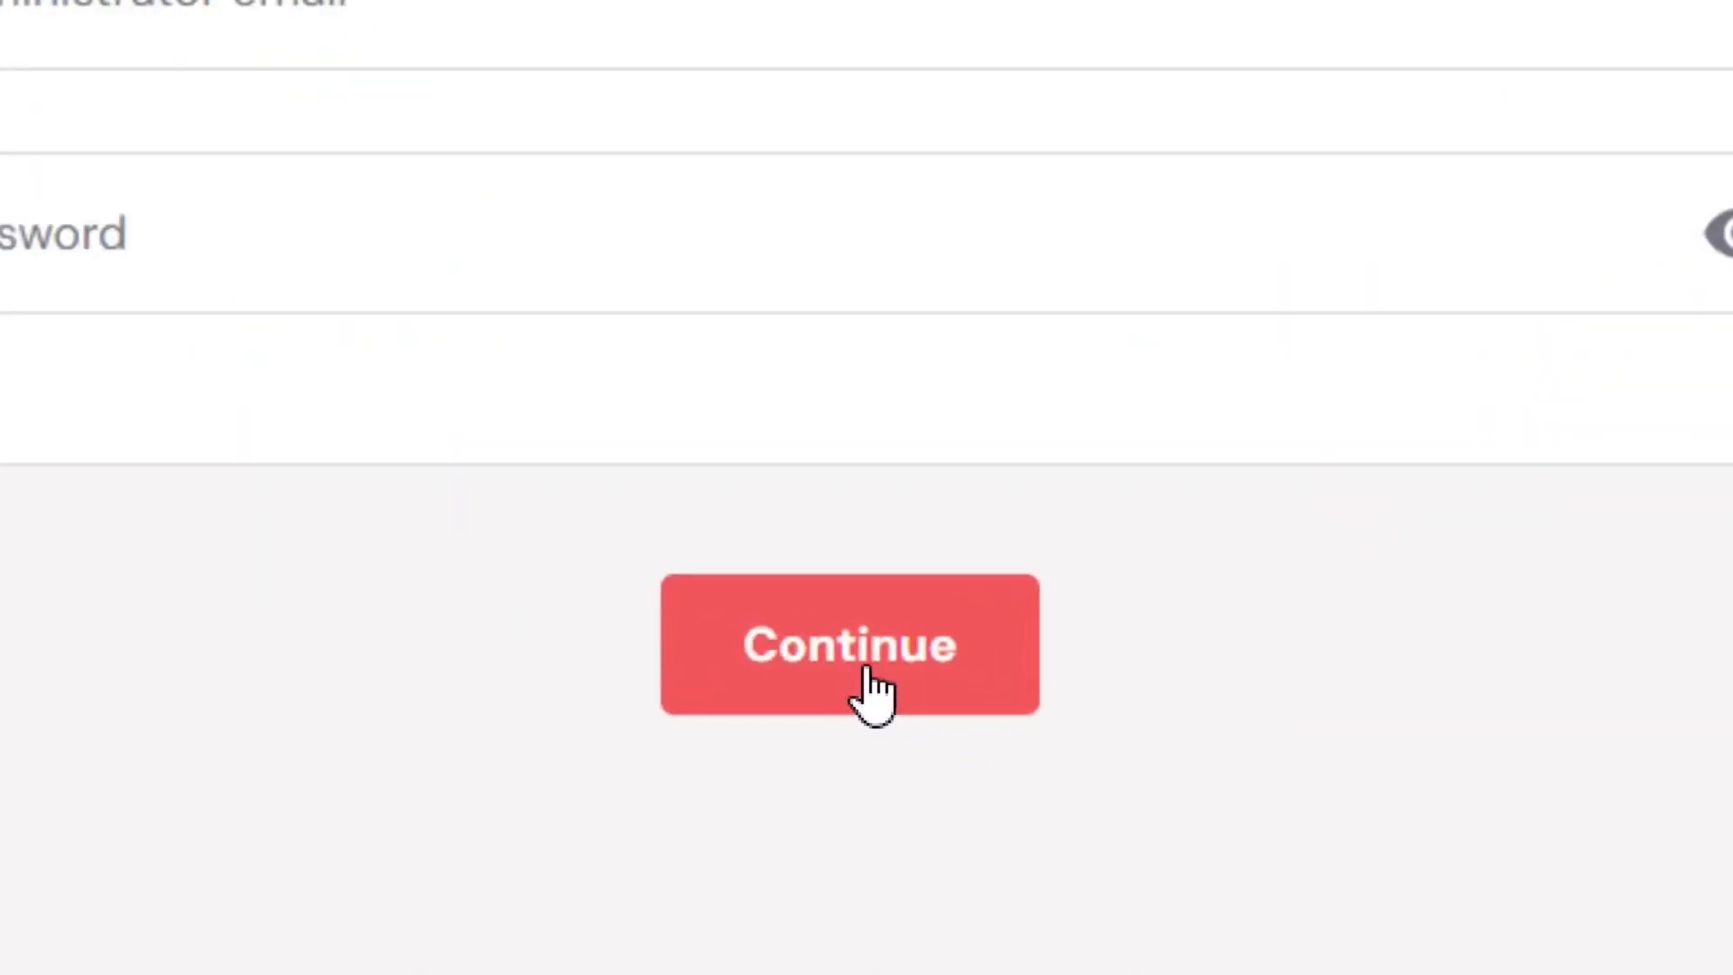
click(878, 684)
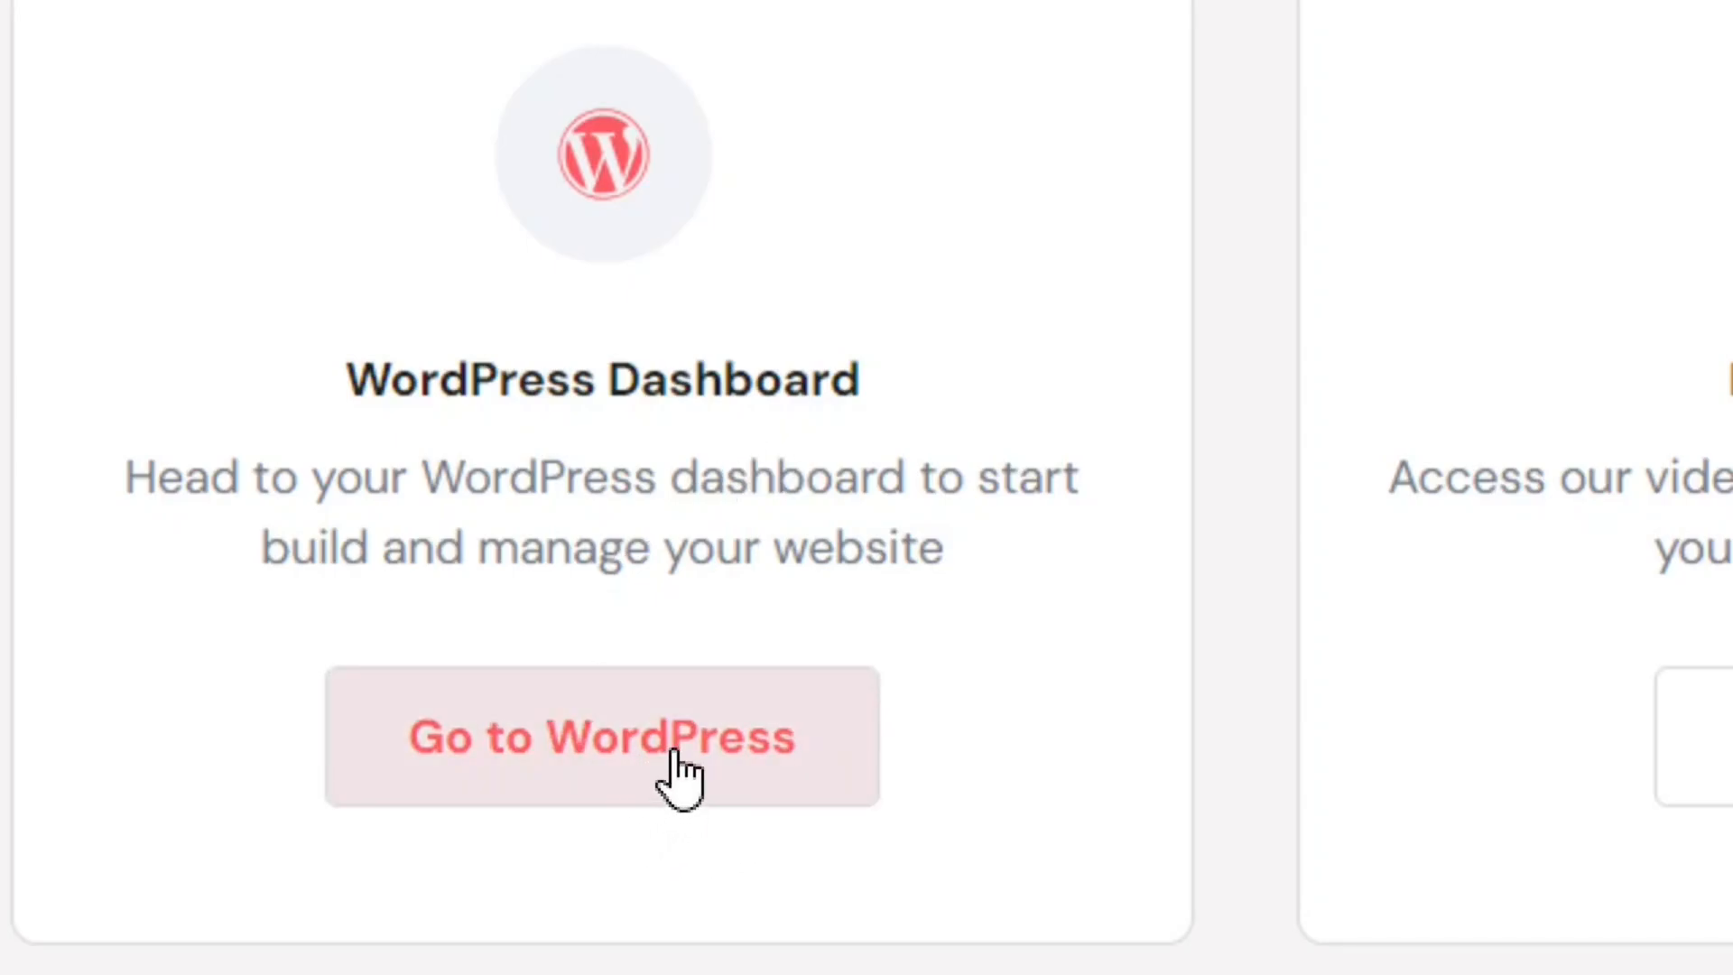
click(625, 761)
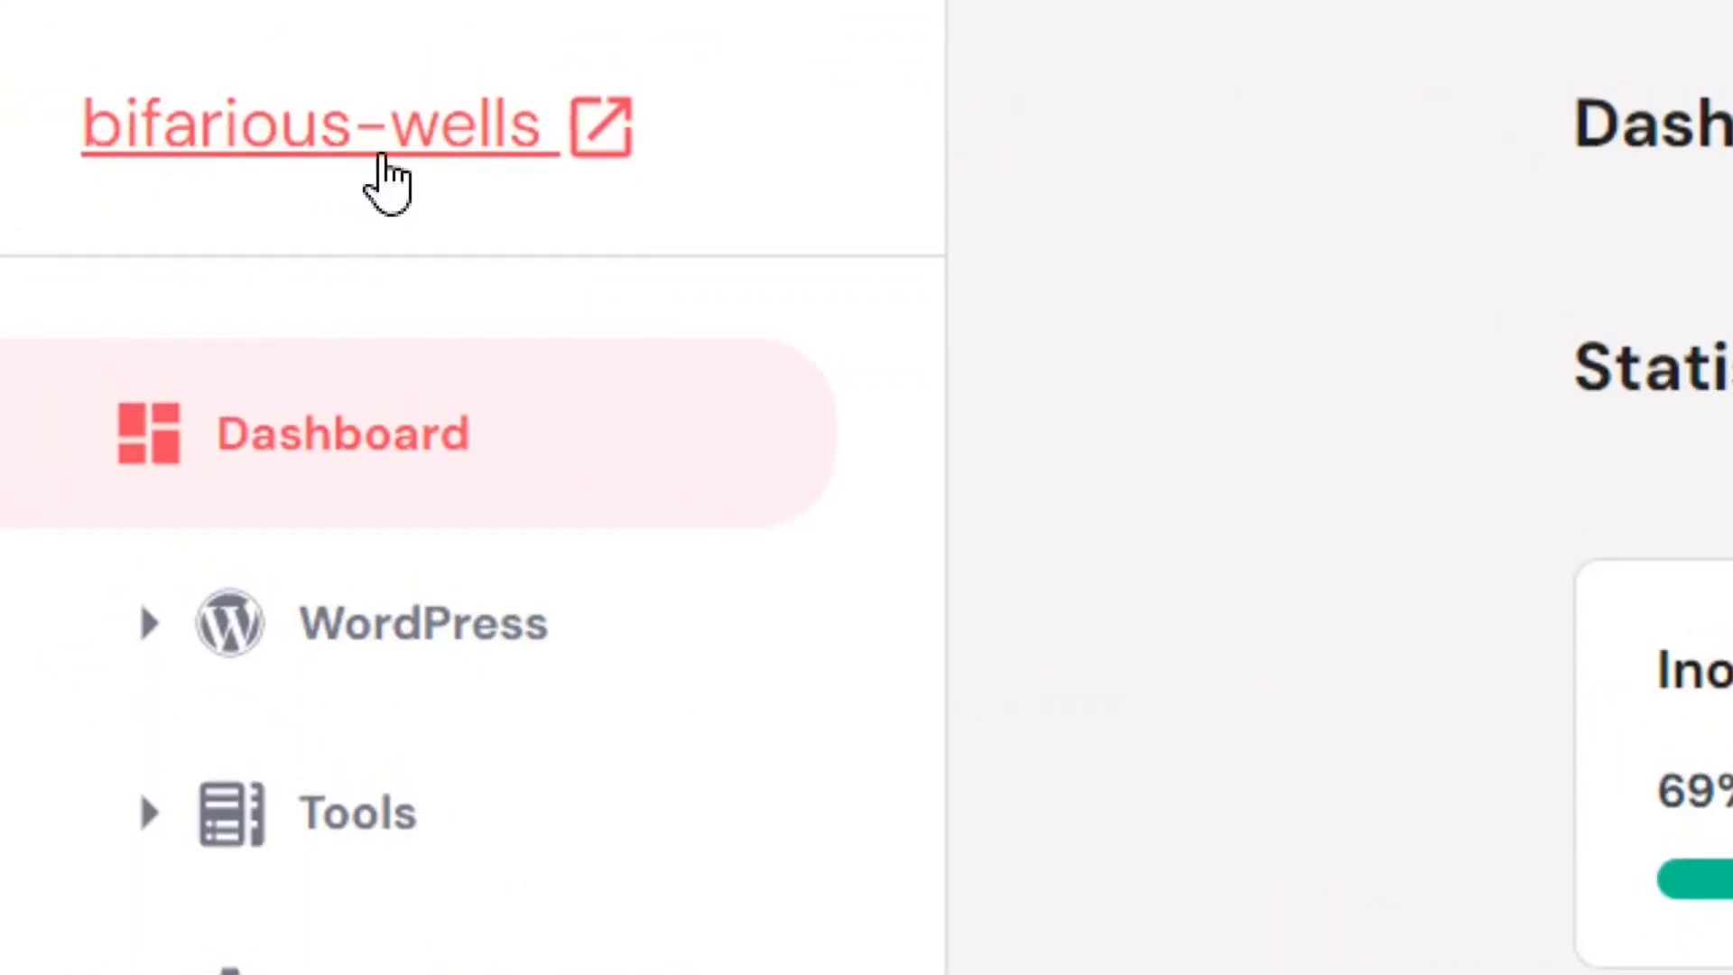
Step: Open the live bifarious-wells website and read the Hello world! sample post on its blog page
click(380, 140)
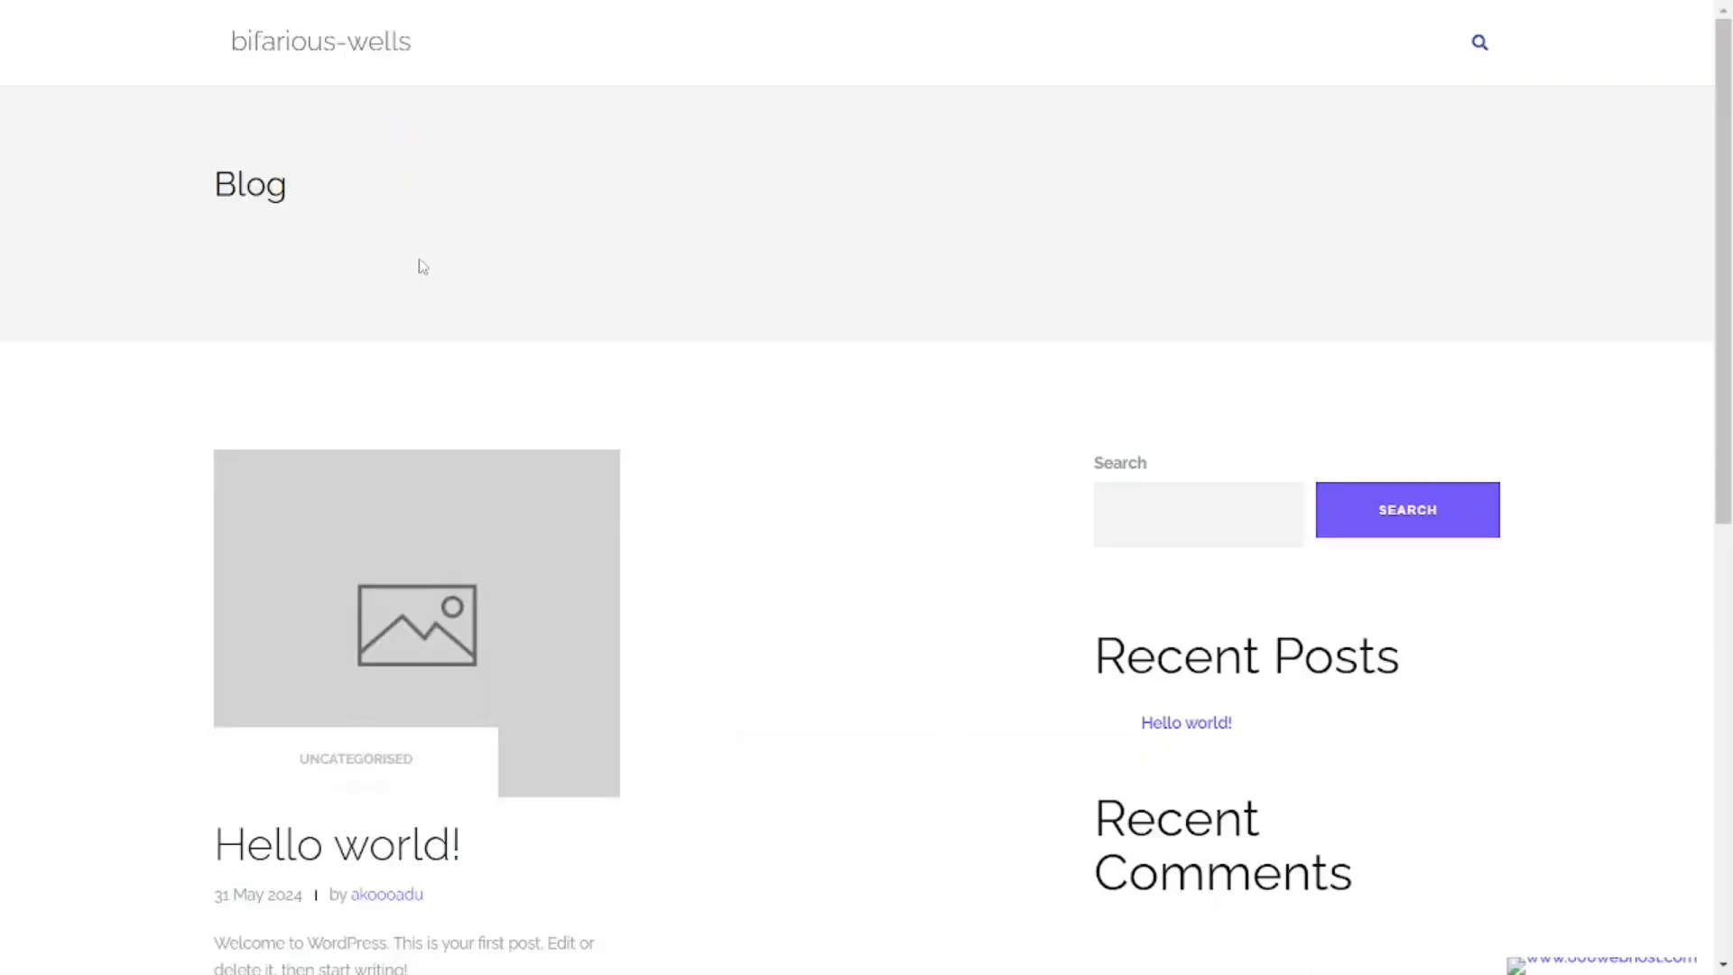
drag(1728, 384, 1730, 573)
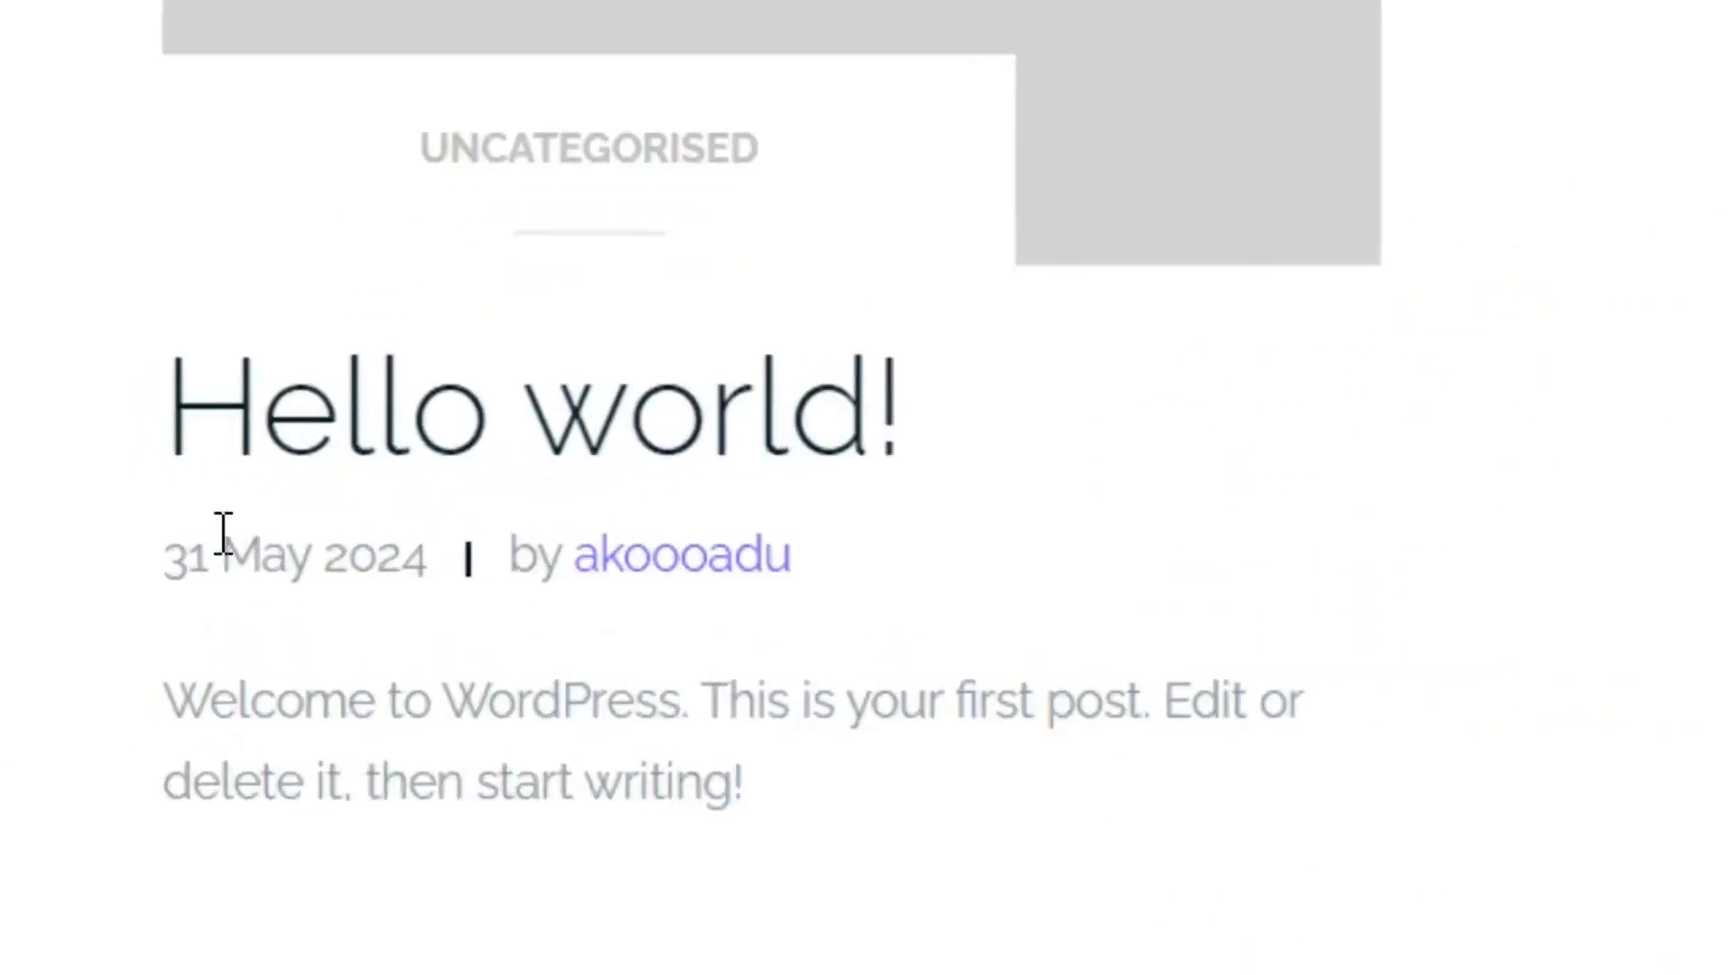
drag(167, 700, 672, 799)
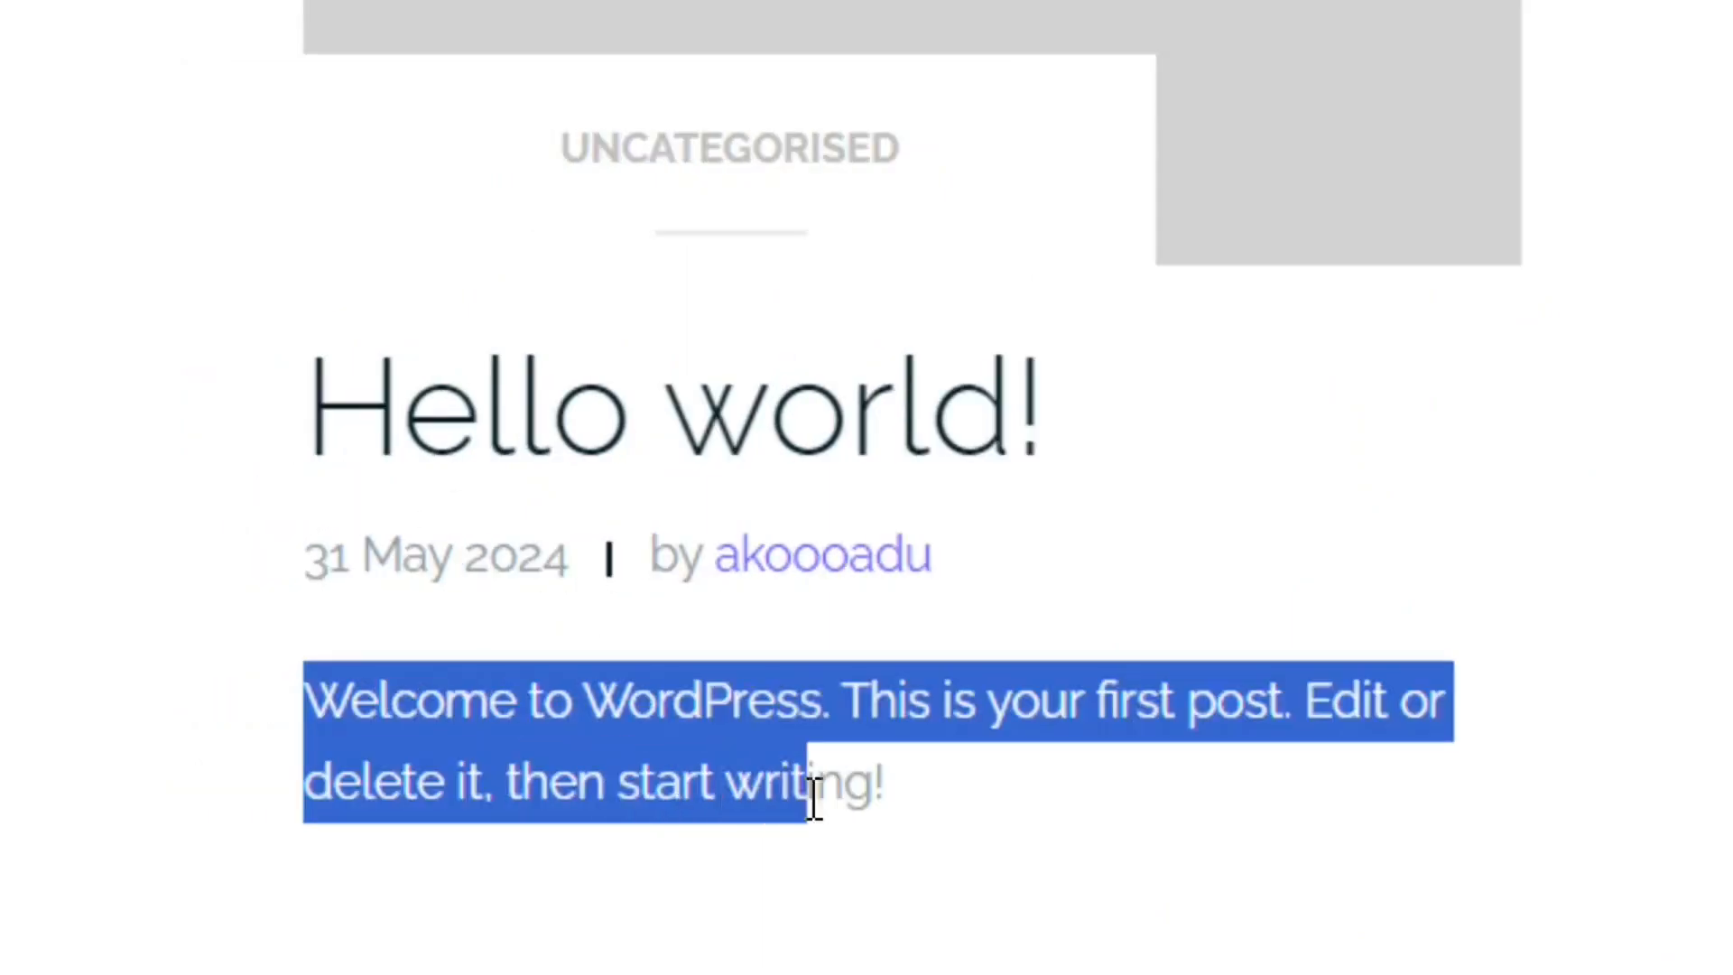
drag(812, 801, 929, 821)
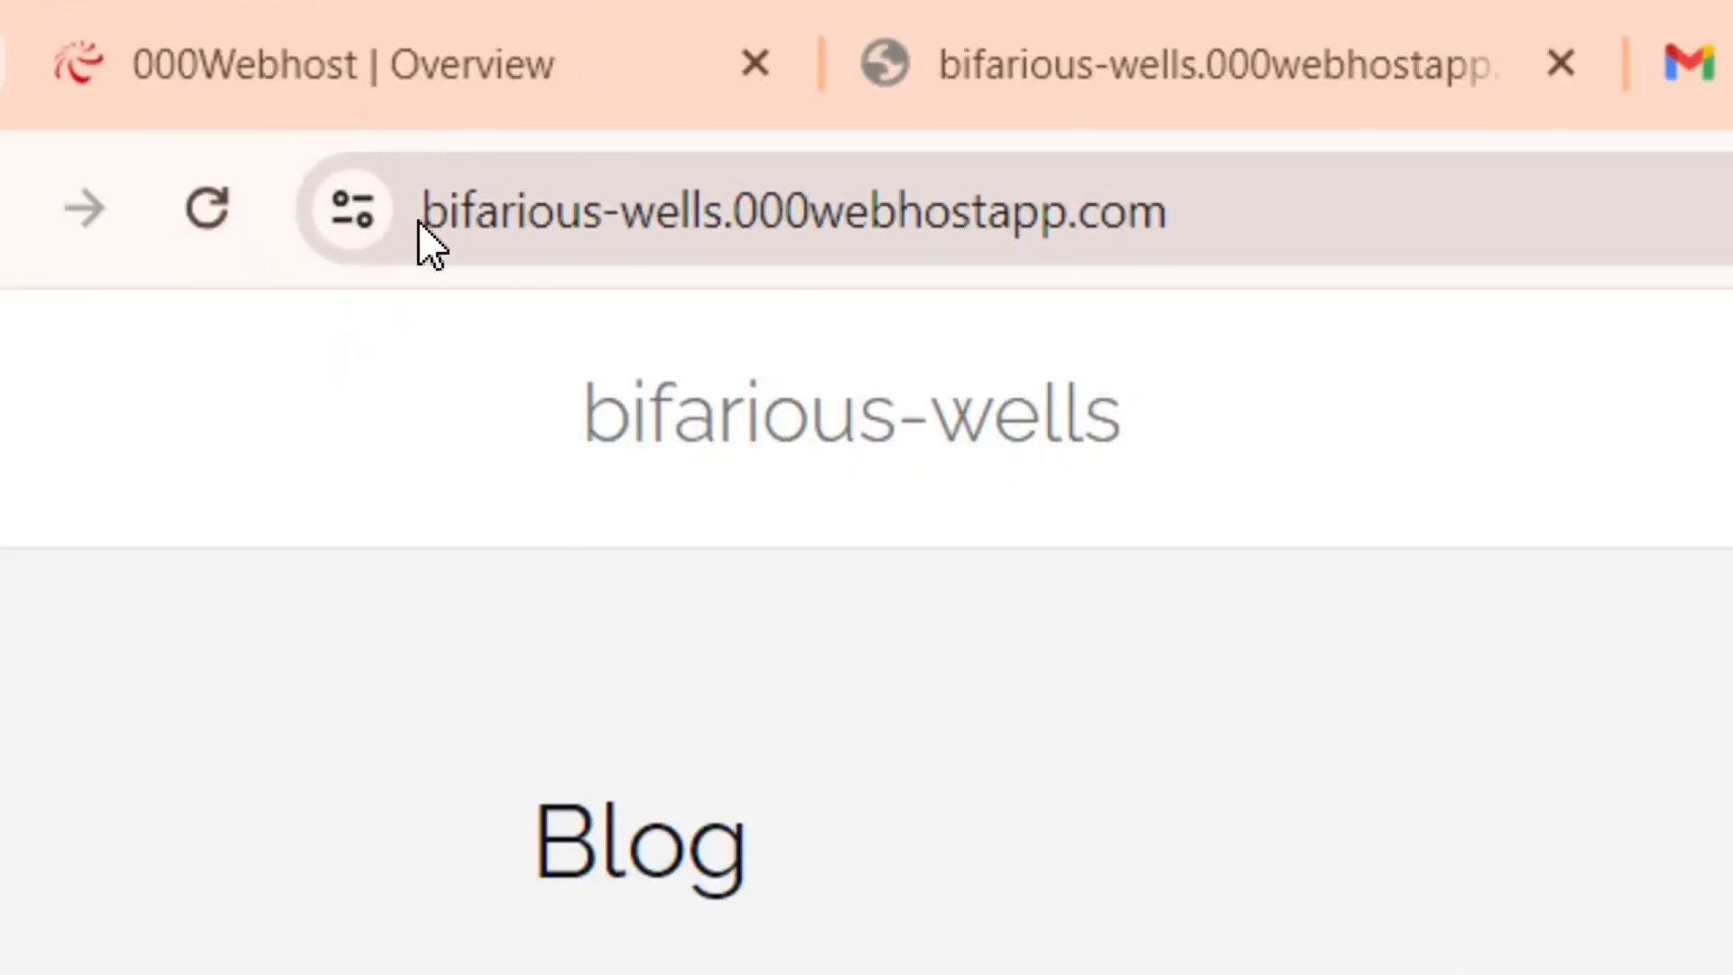
Step: Check the connection security details of the bifarious-wells site, and close them
click(359, 213)
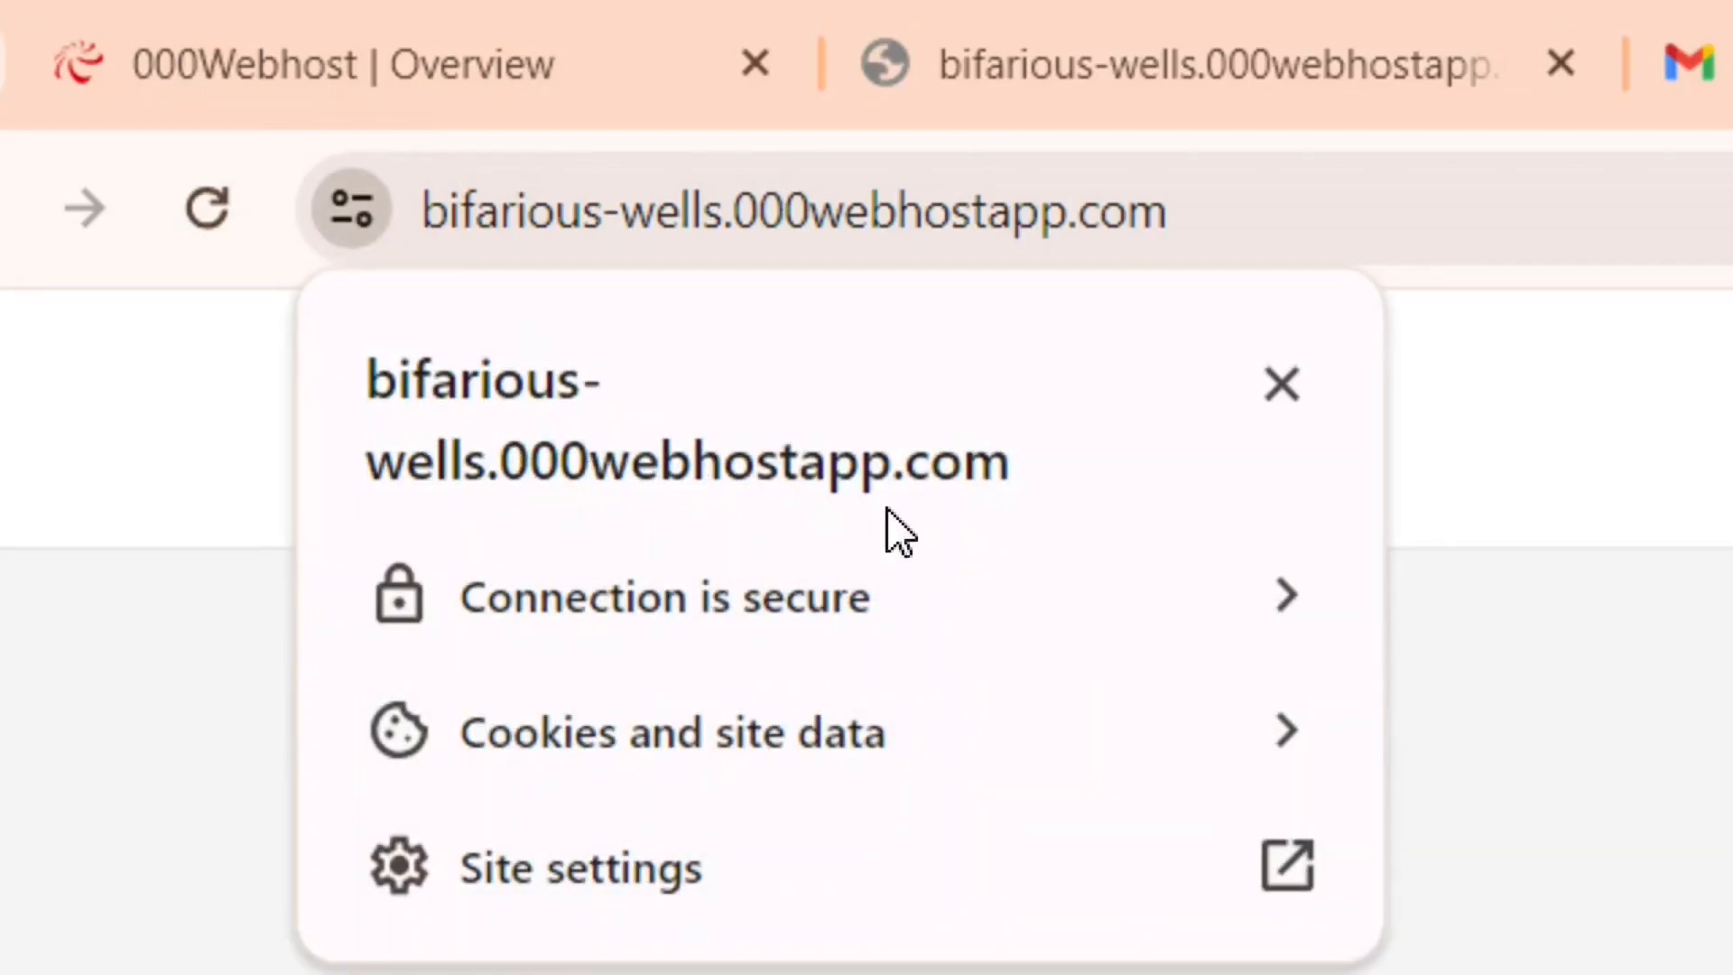
click(1287, 600)
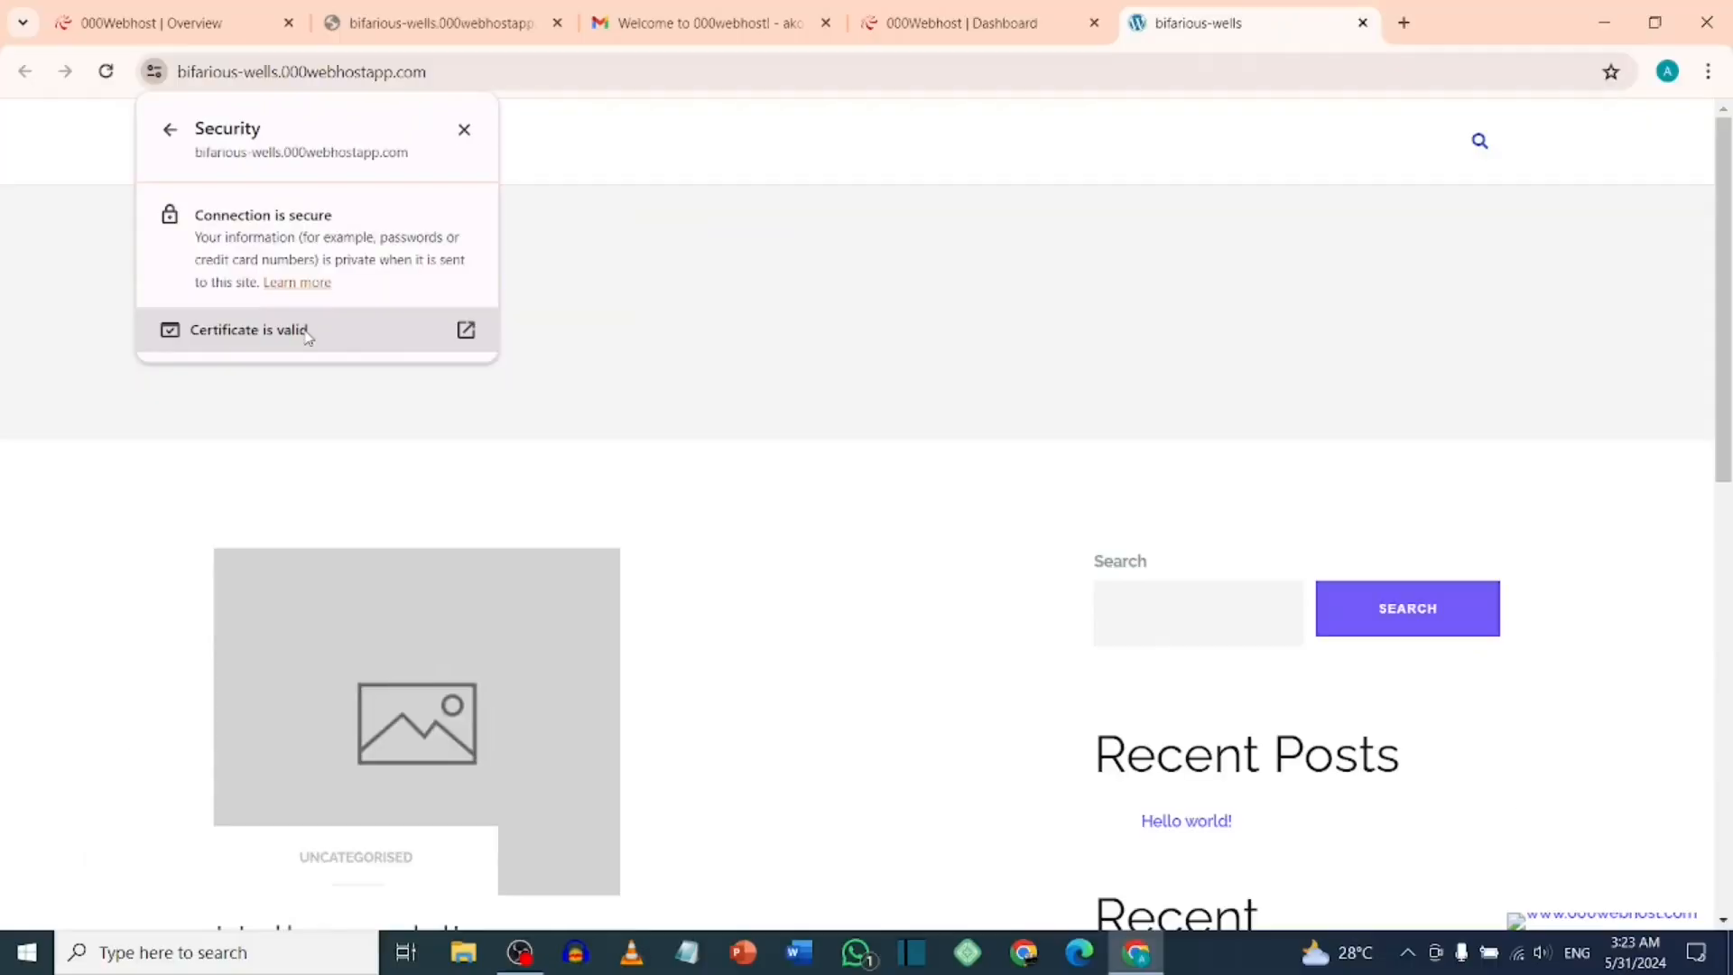
click(1433, 90)
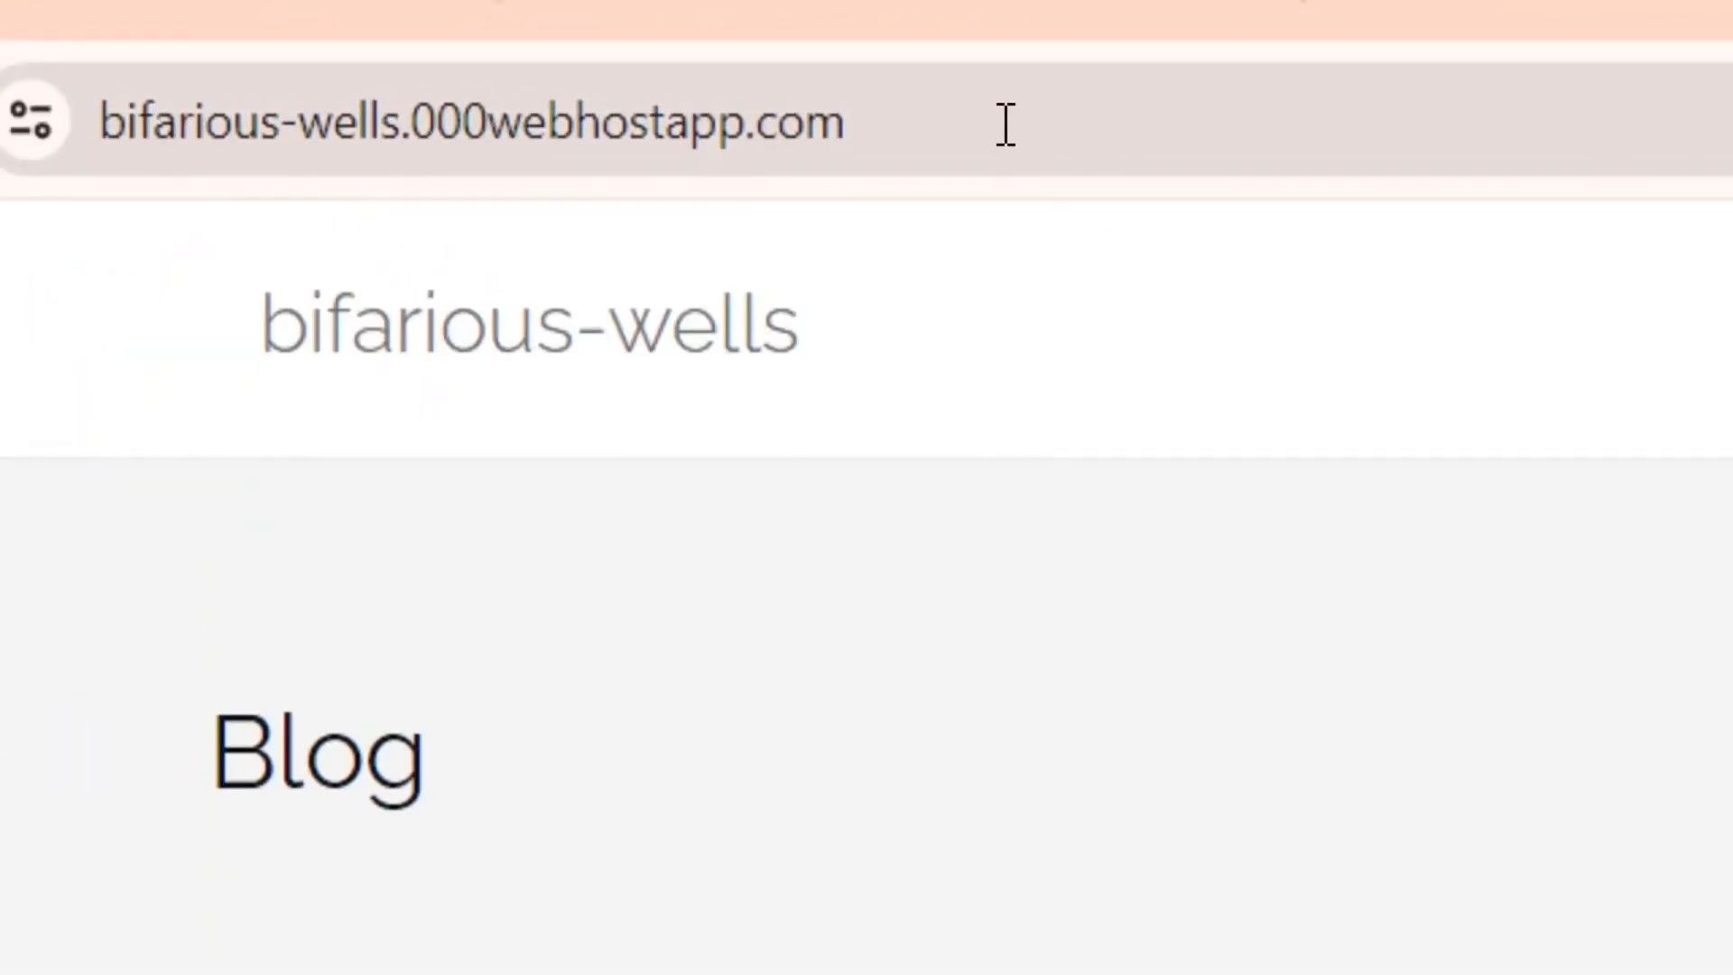
Step: Copy the full web address of the bifarious-wells site
click(478, 71)
click(479, 72)
triple_click(561, 131)
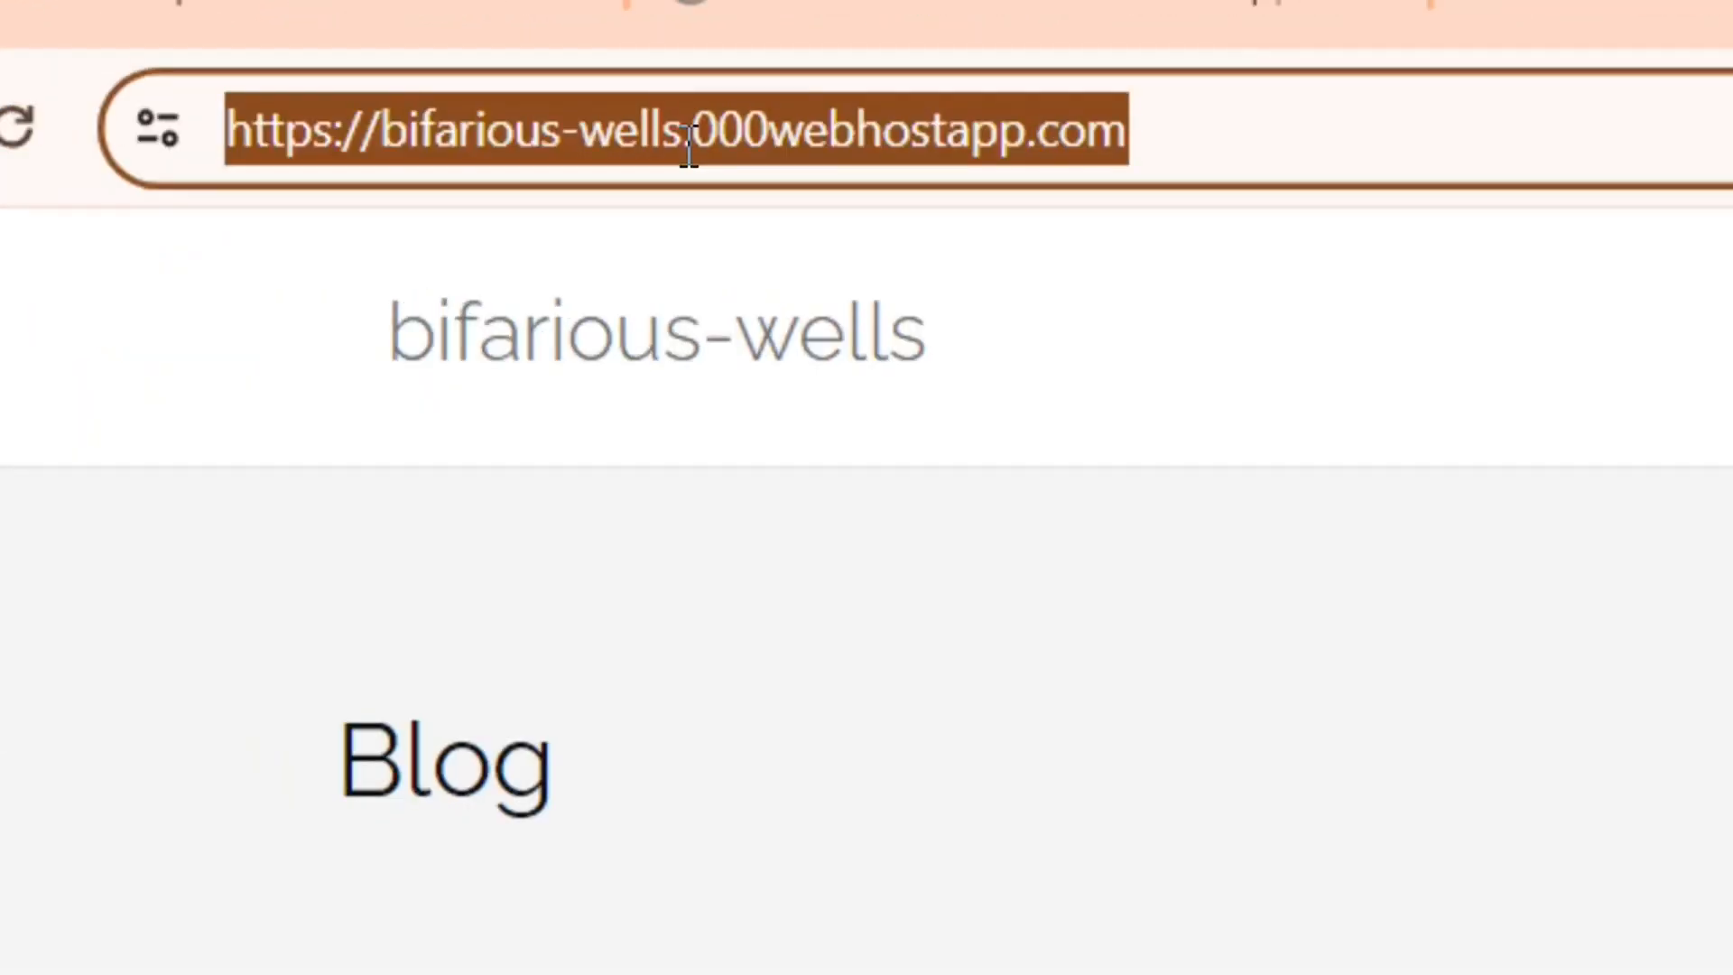
right_click(685, 113)
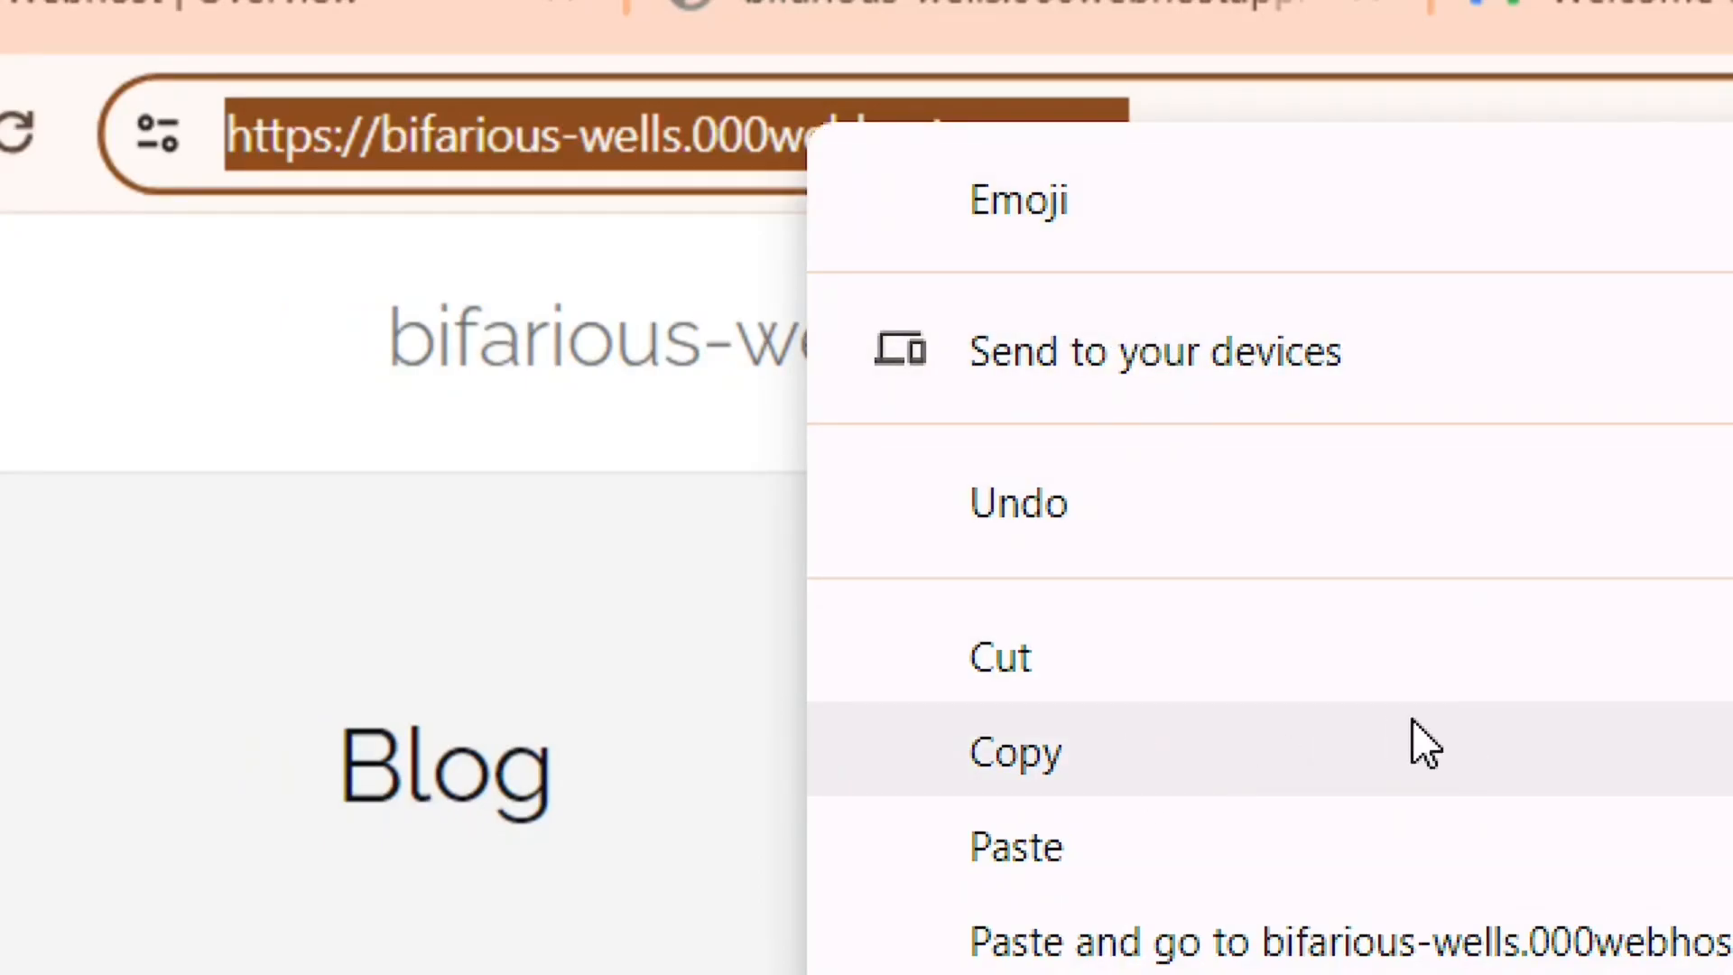
click(1287, 753)
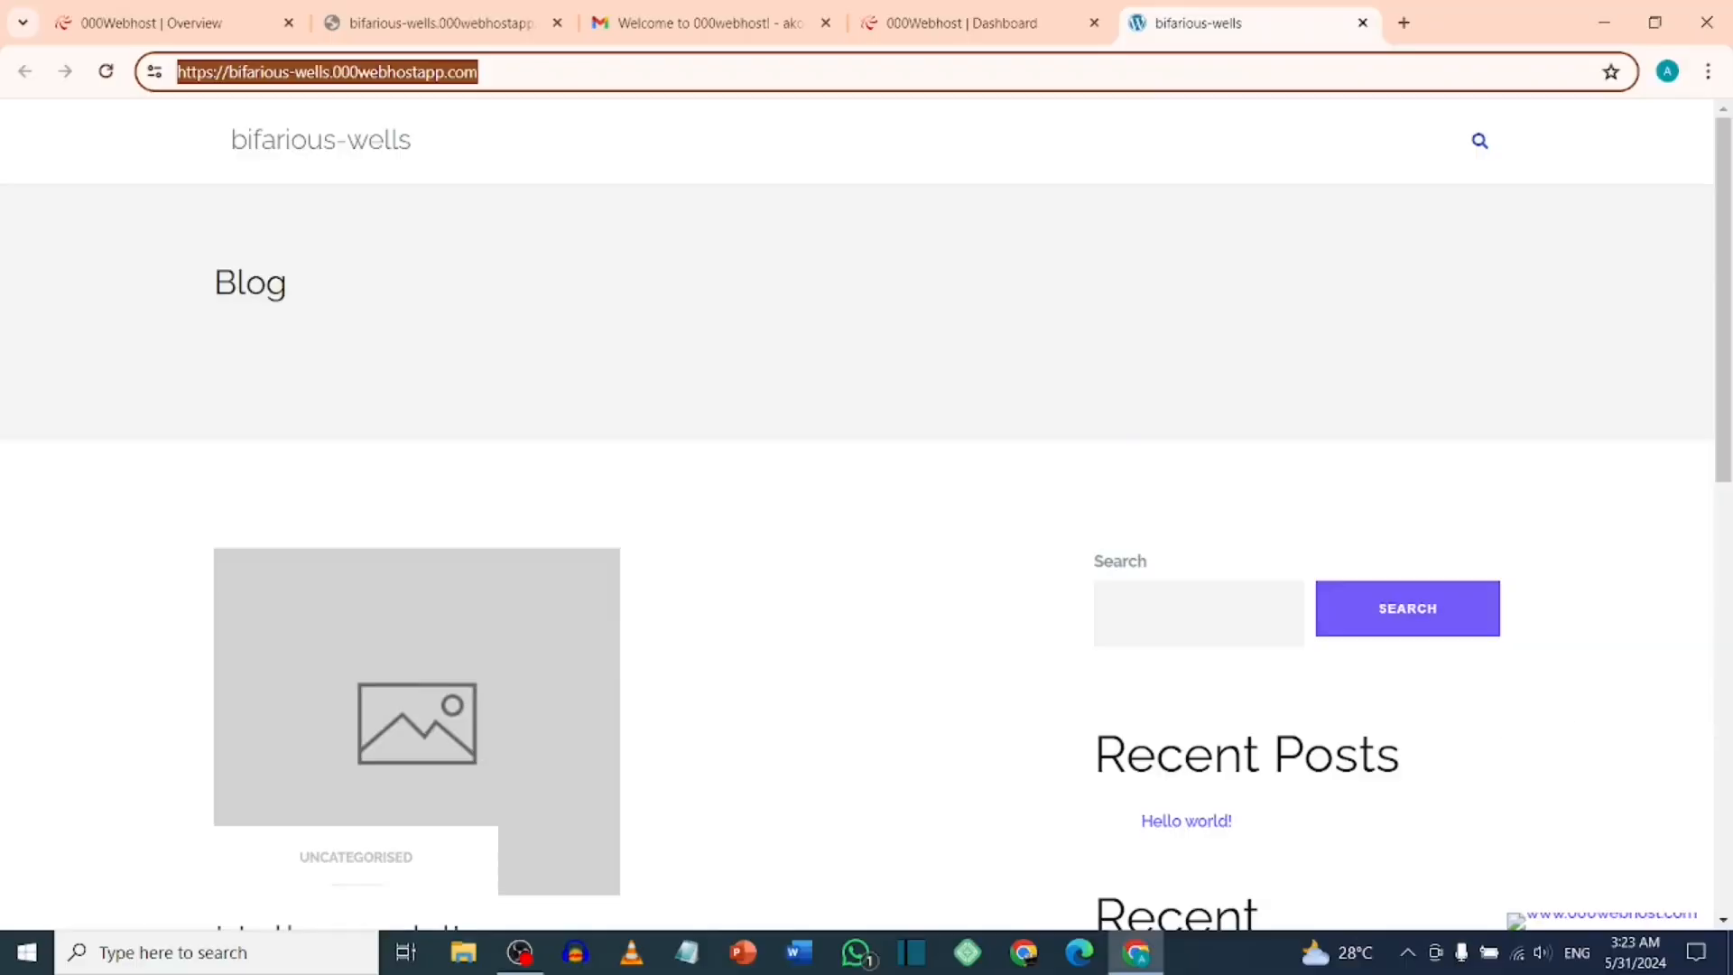
key(ctrl+t)
click(743, 512)
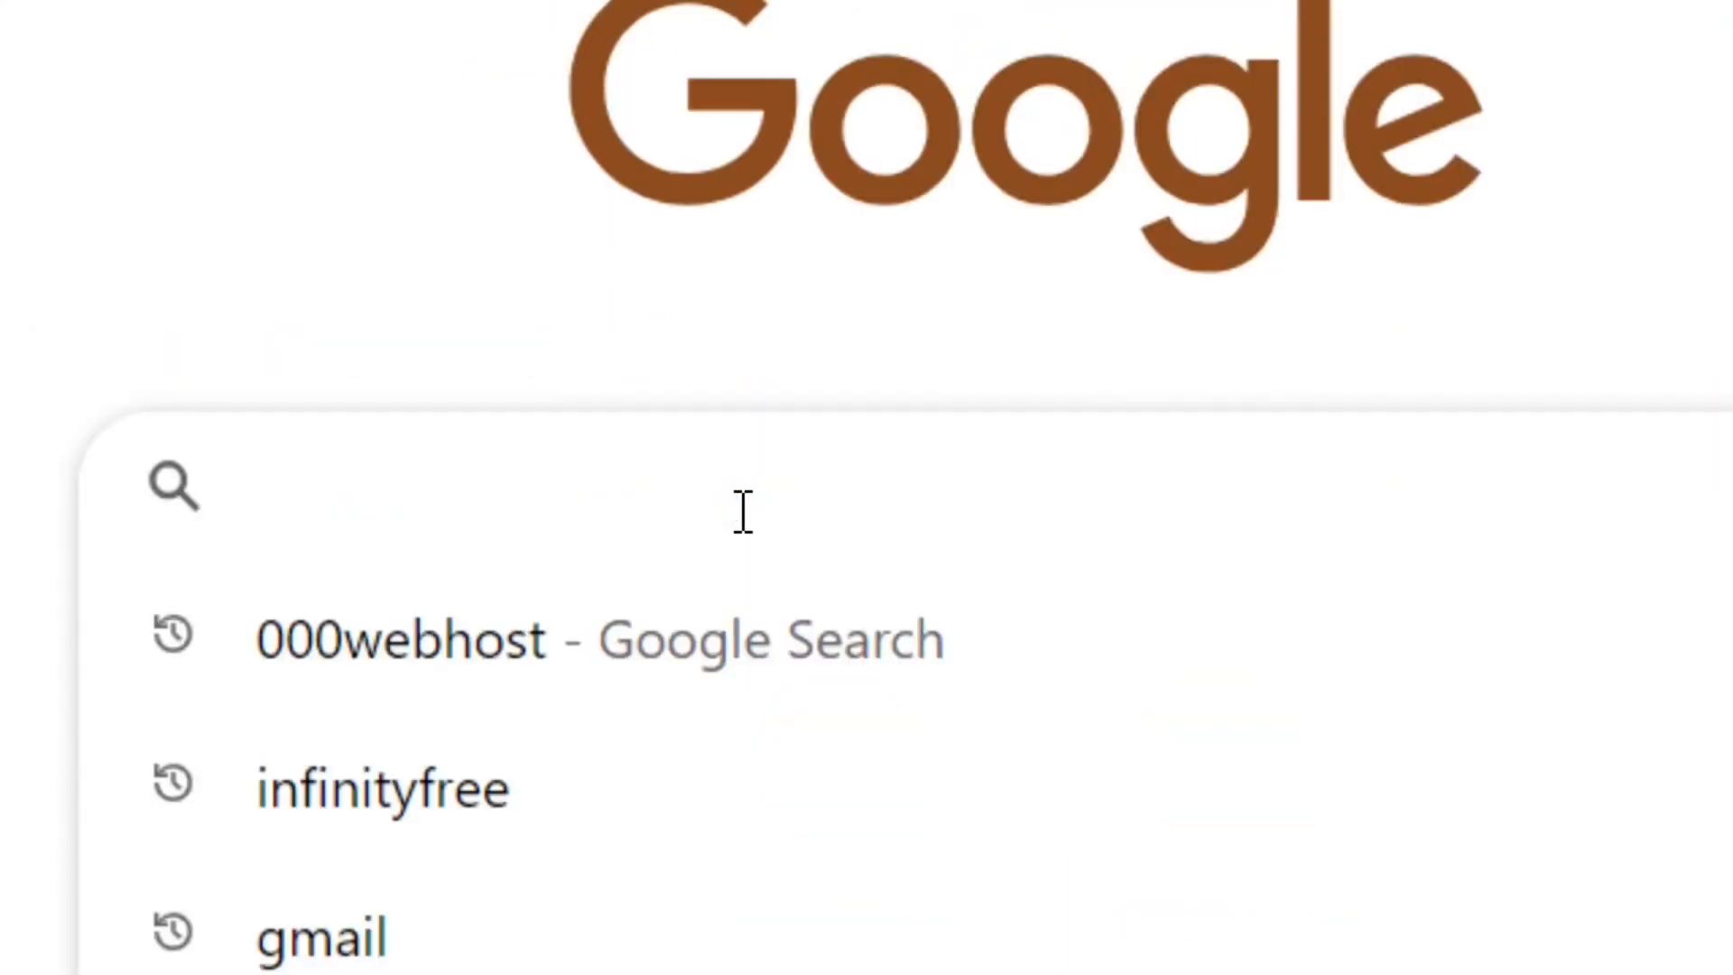
key(ctrl+v)
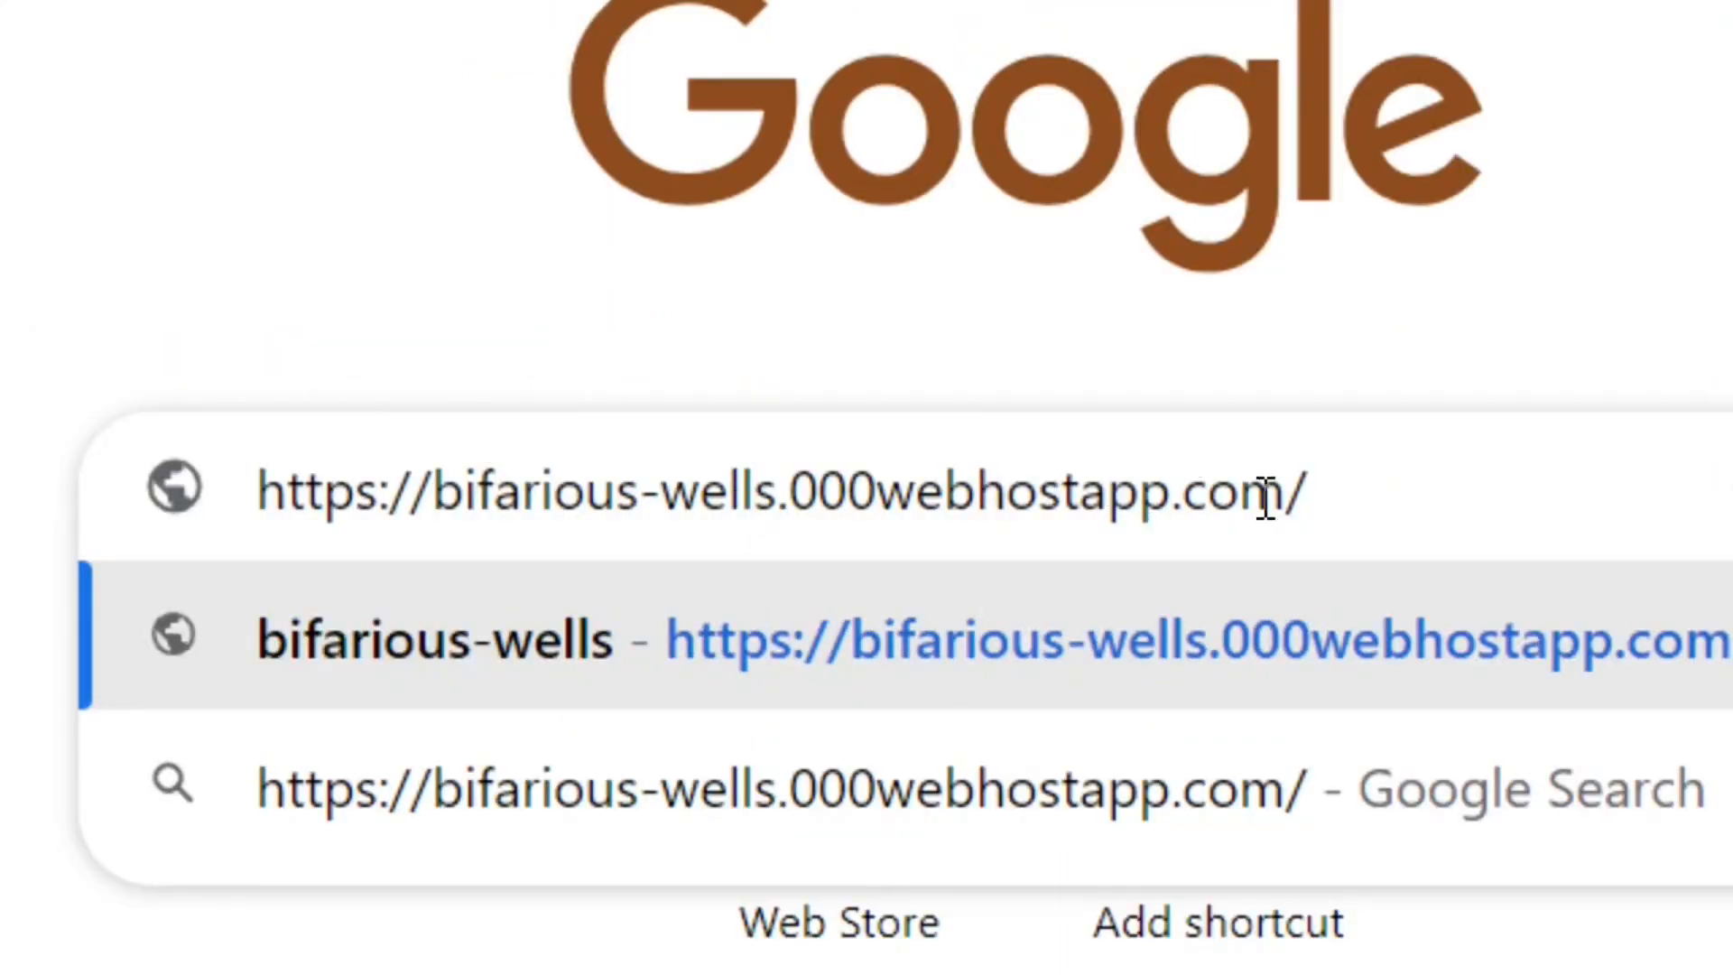
text(wp-)
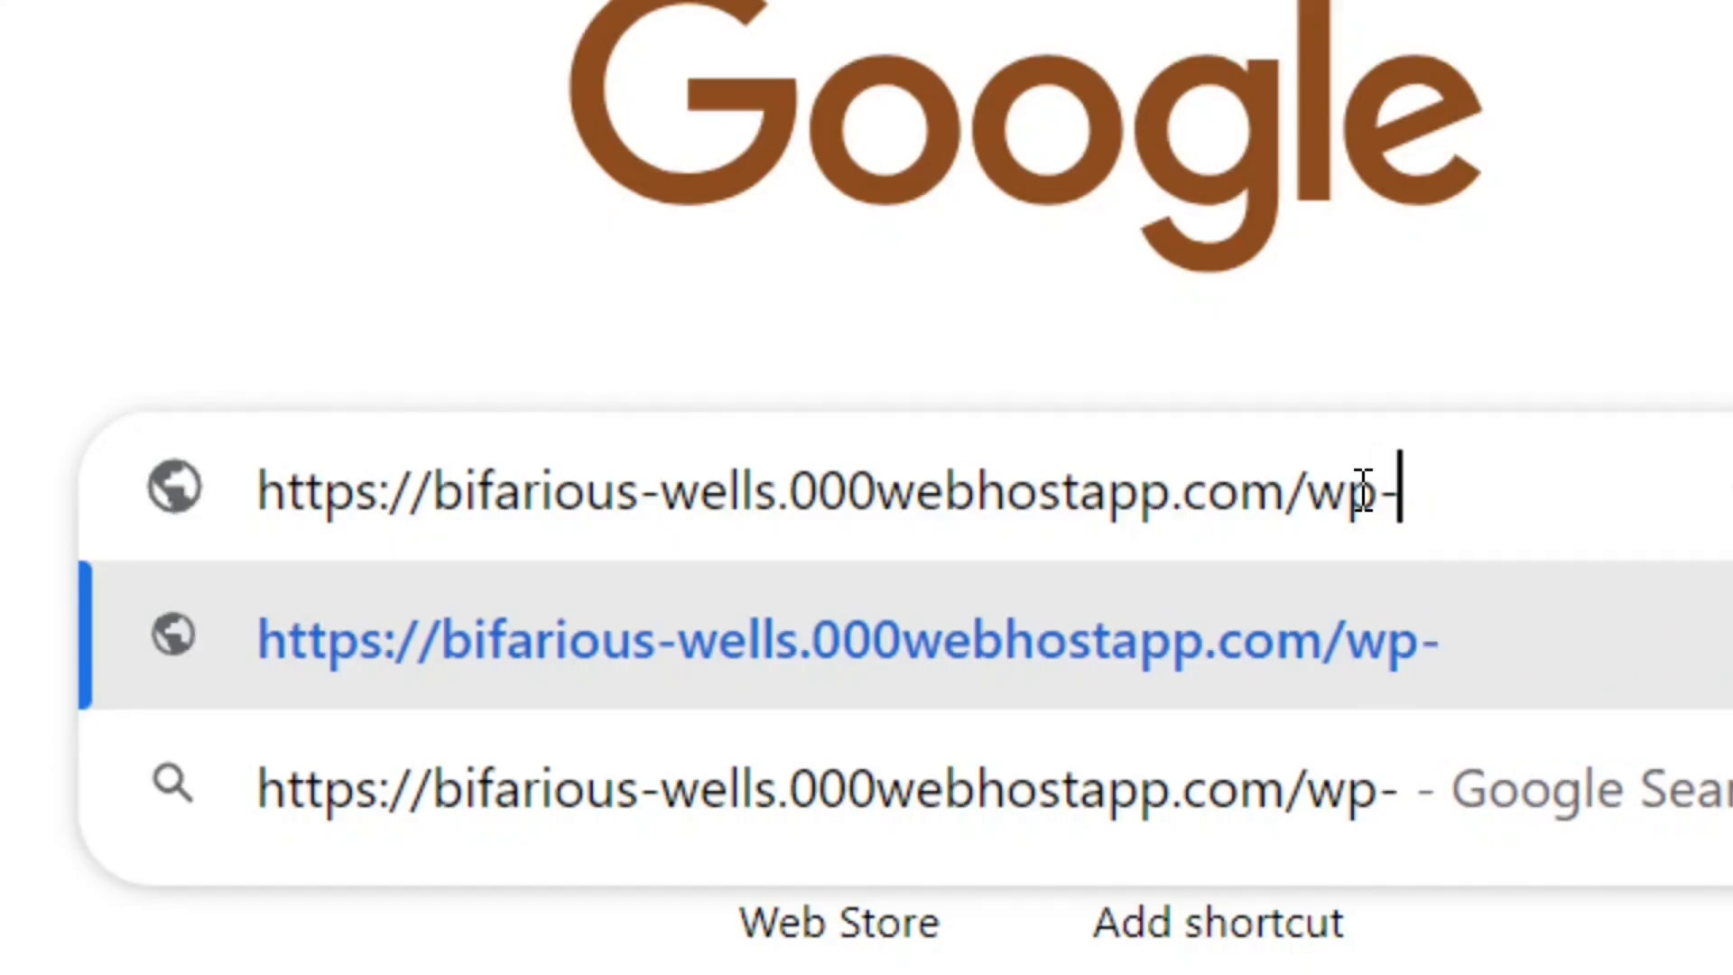
text(admin)
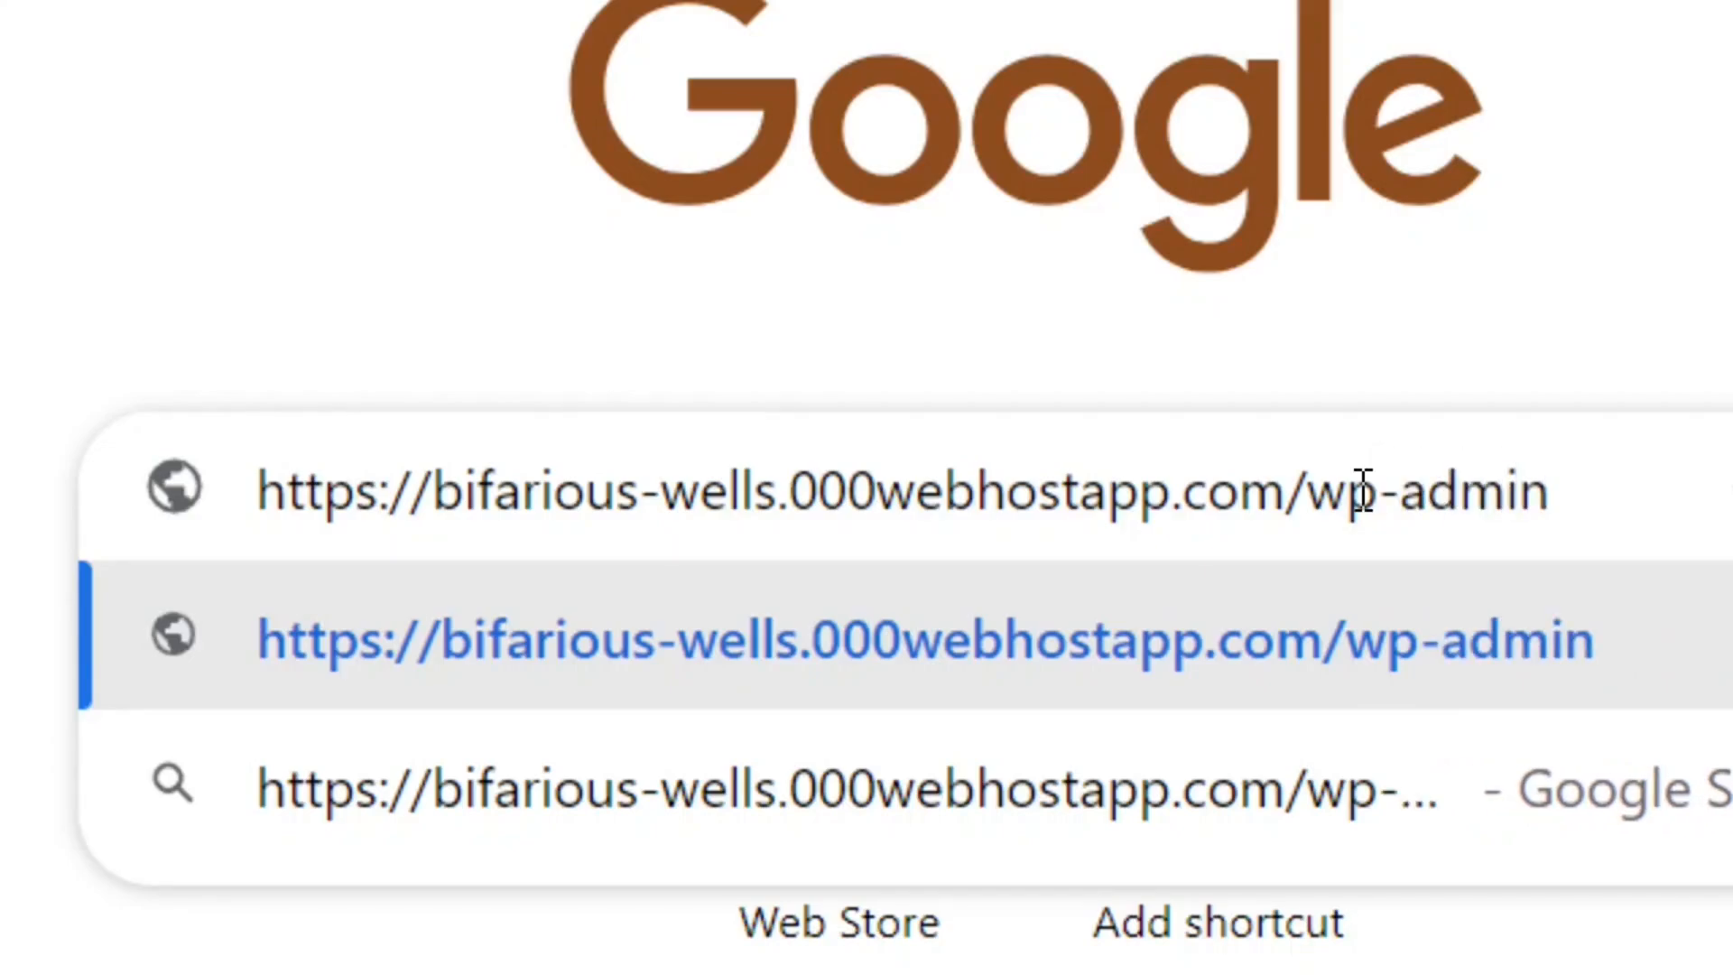
key(Return)
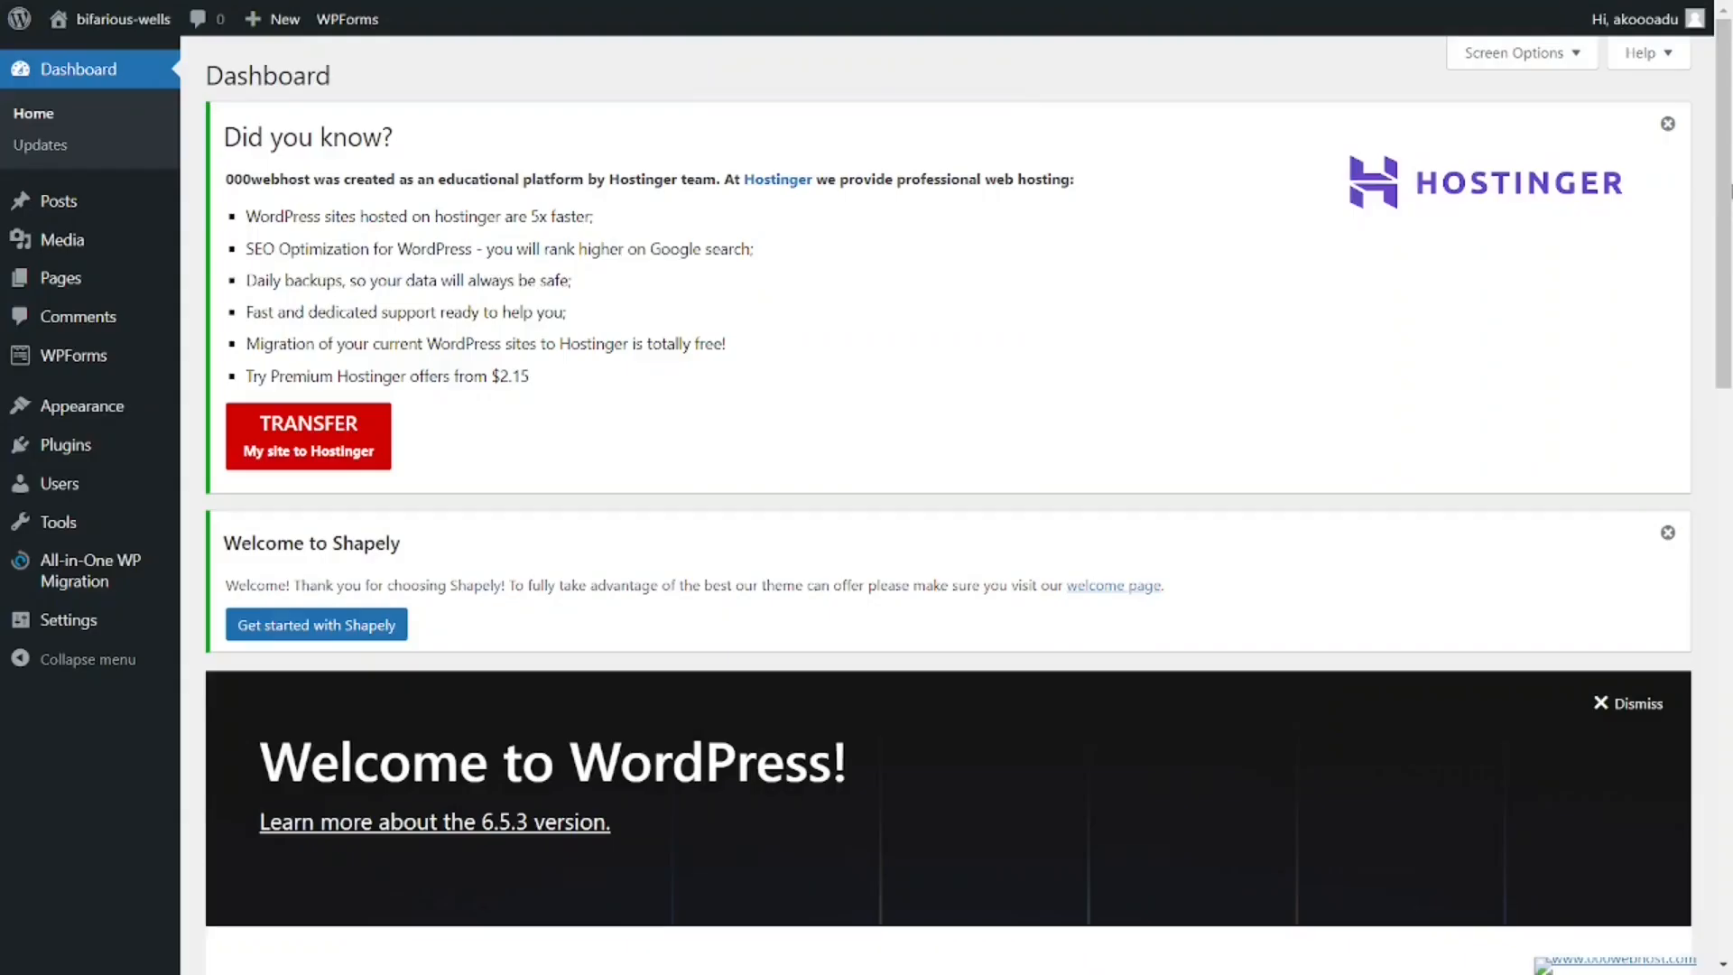
Step: Look over the WordPress dashboard, and go from the installed themes to adding a new theme
scroll(947, 496, down, 3)
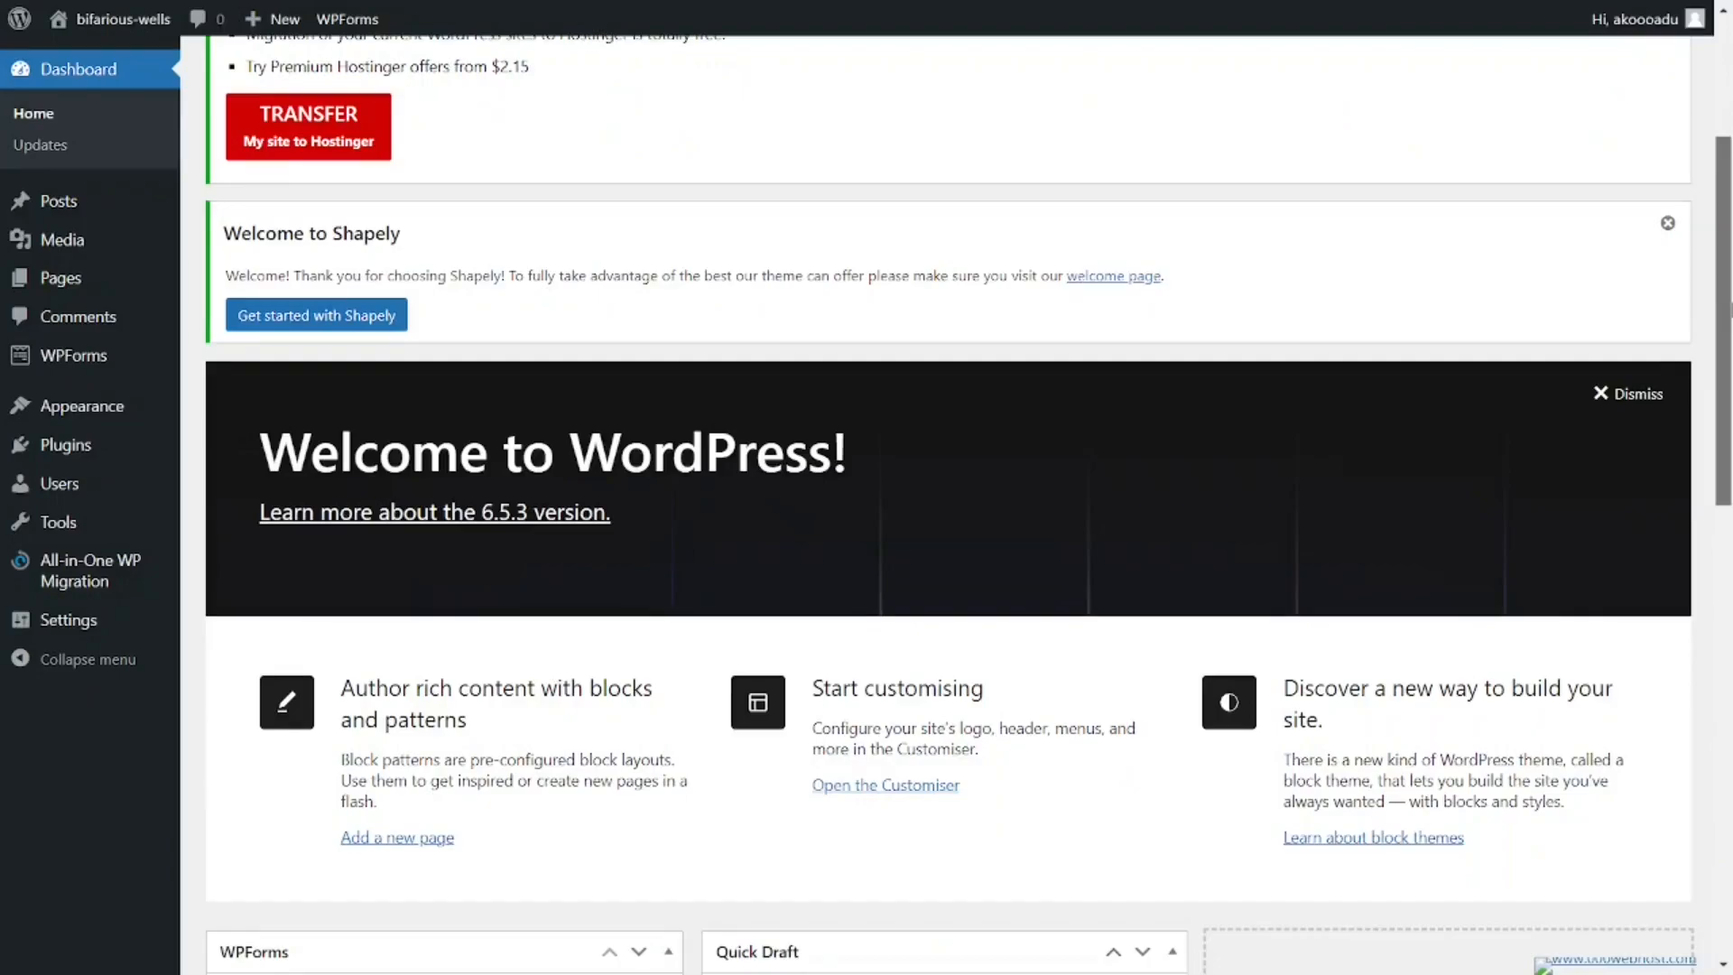
scroll(948, 496, down, 10)
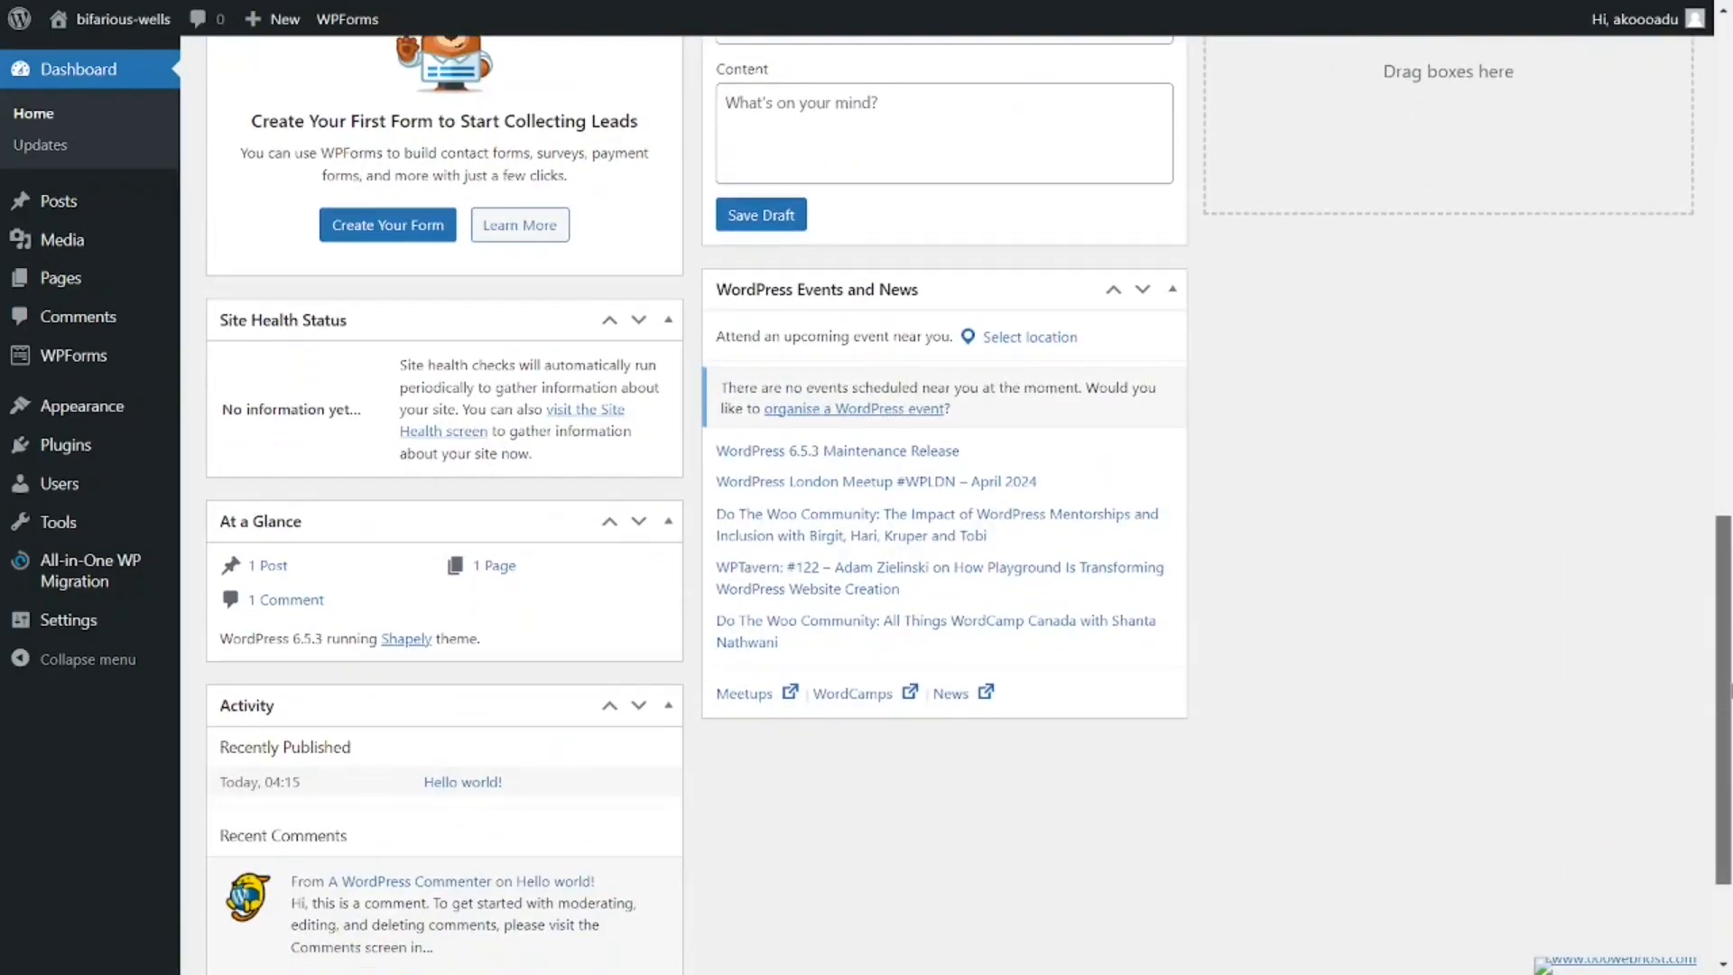
scroll(948, 496, down, 3)
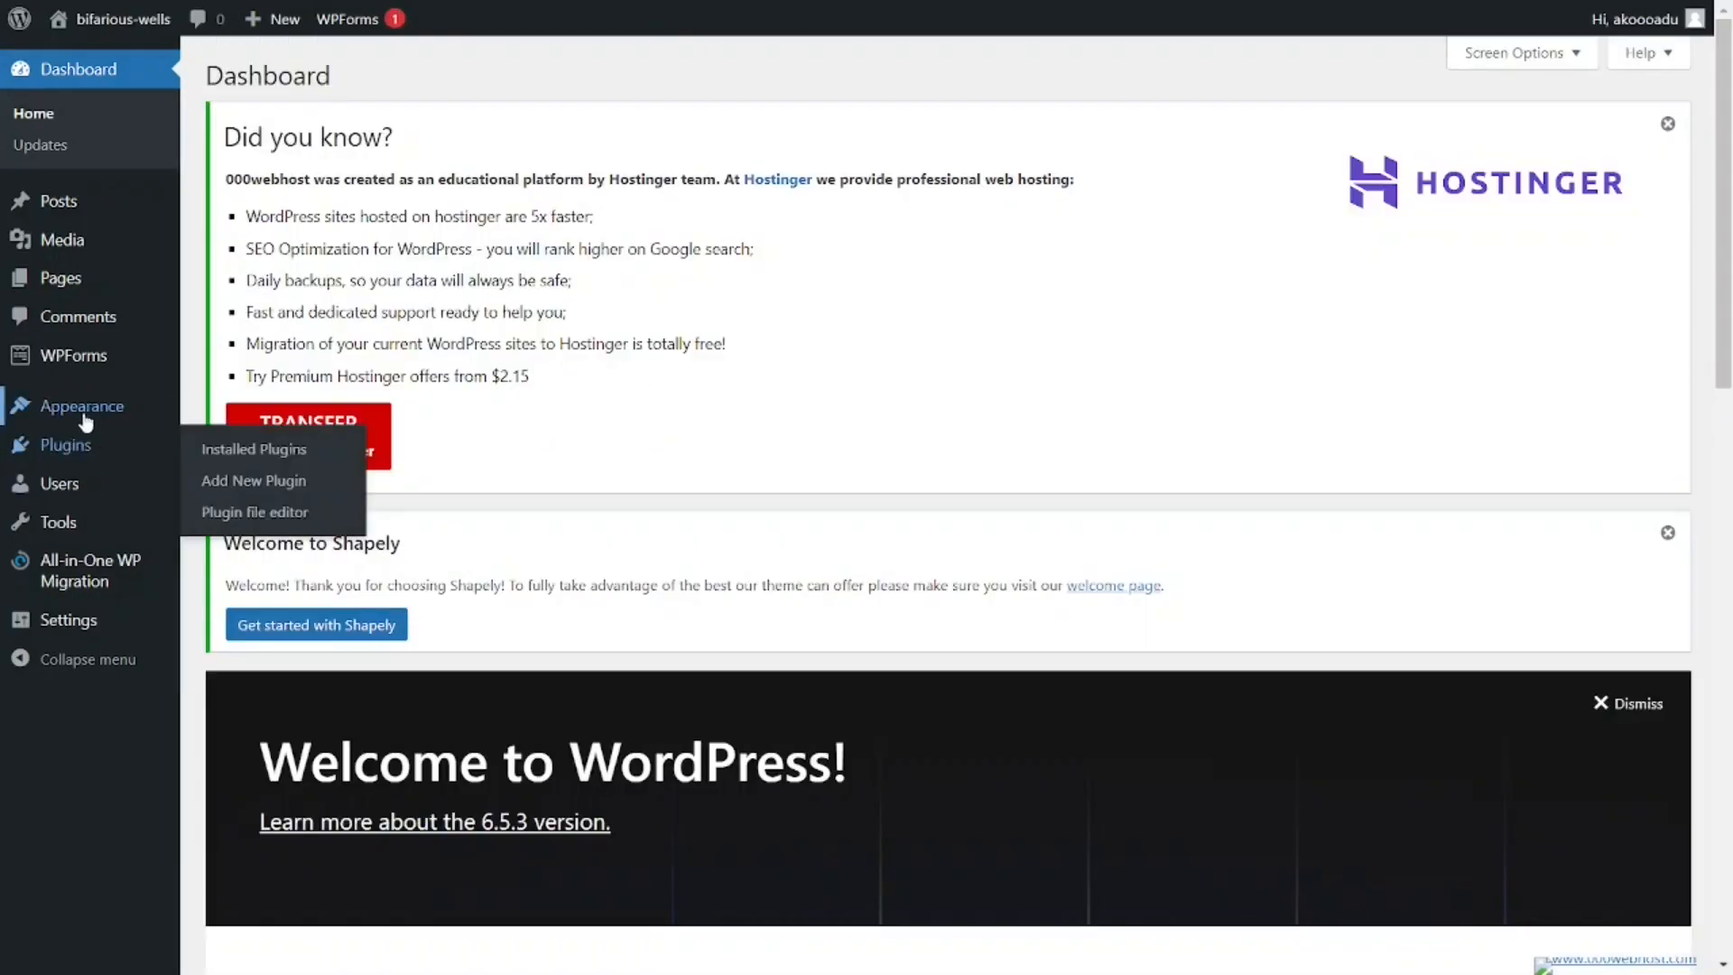
mouse_move(61, 415)
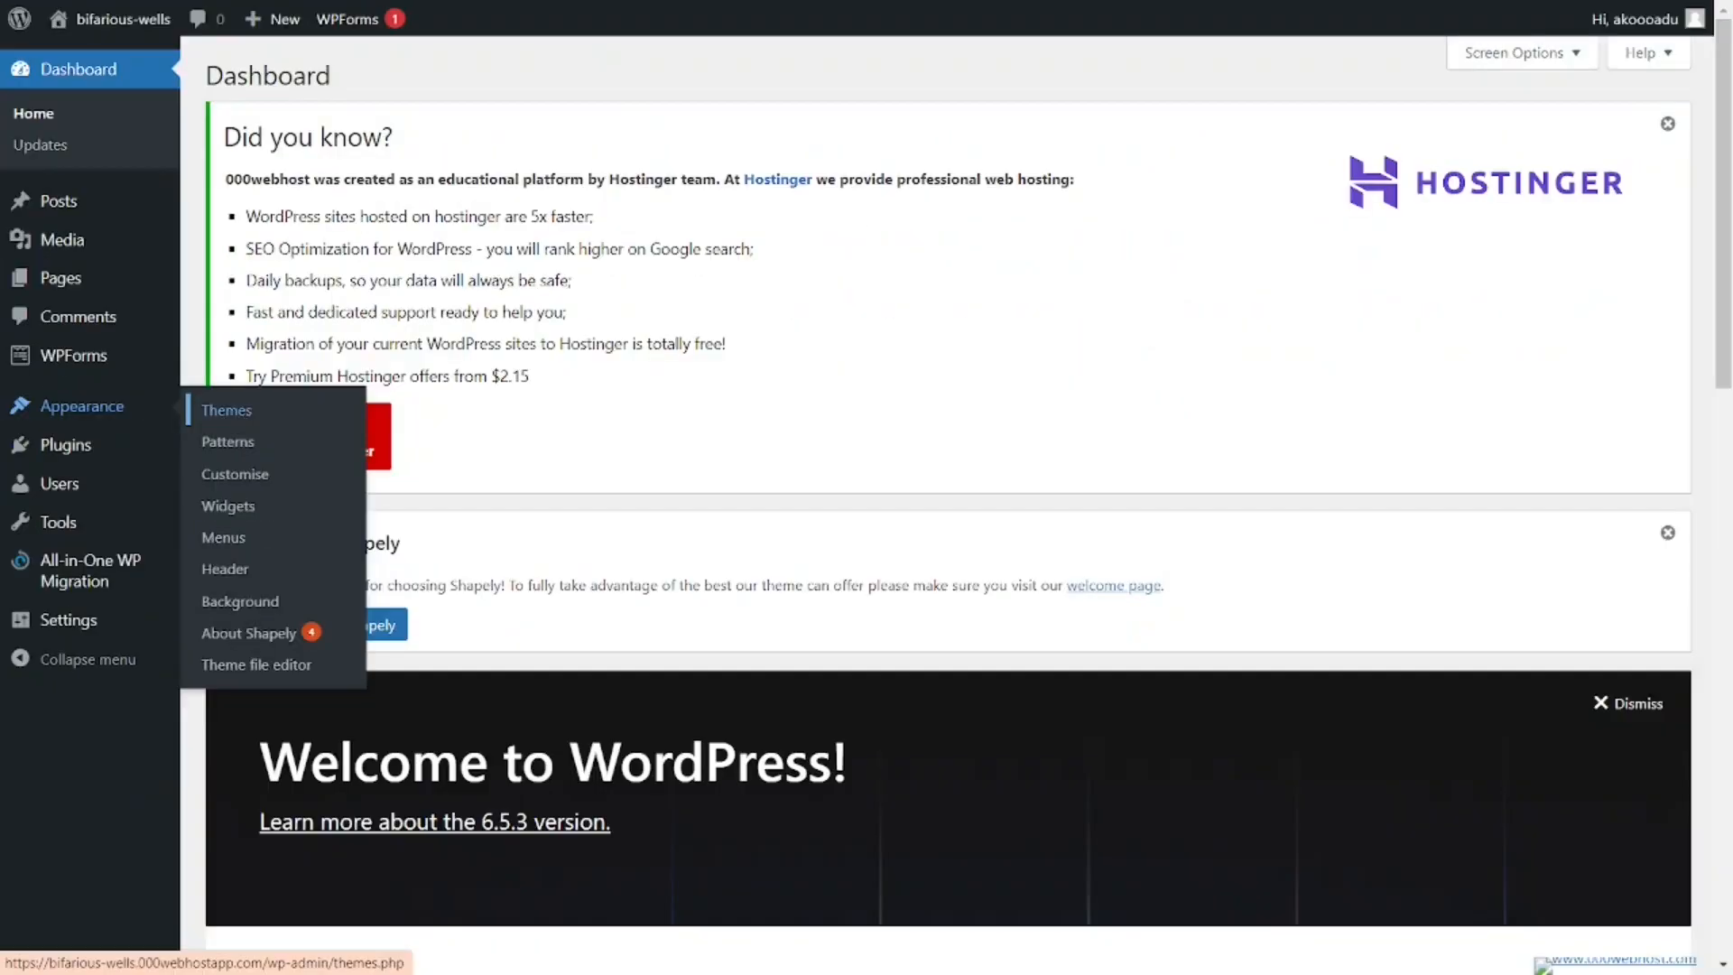
click(722, 442)
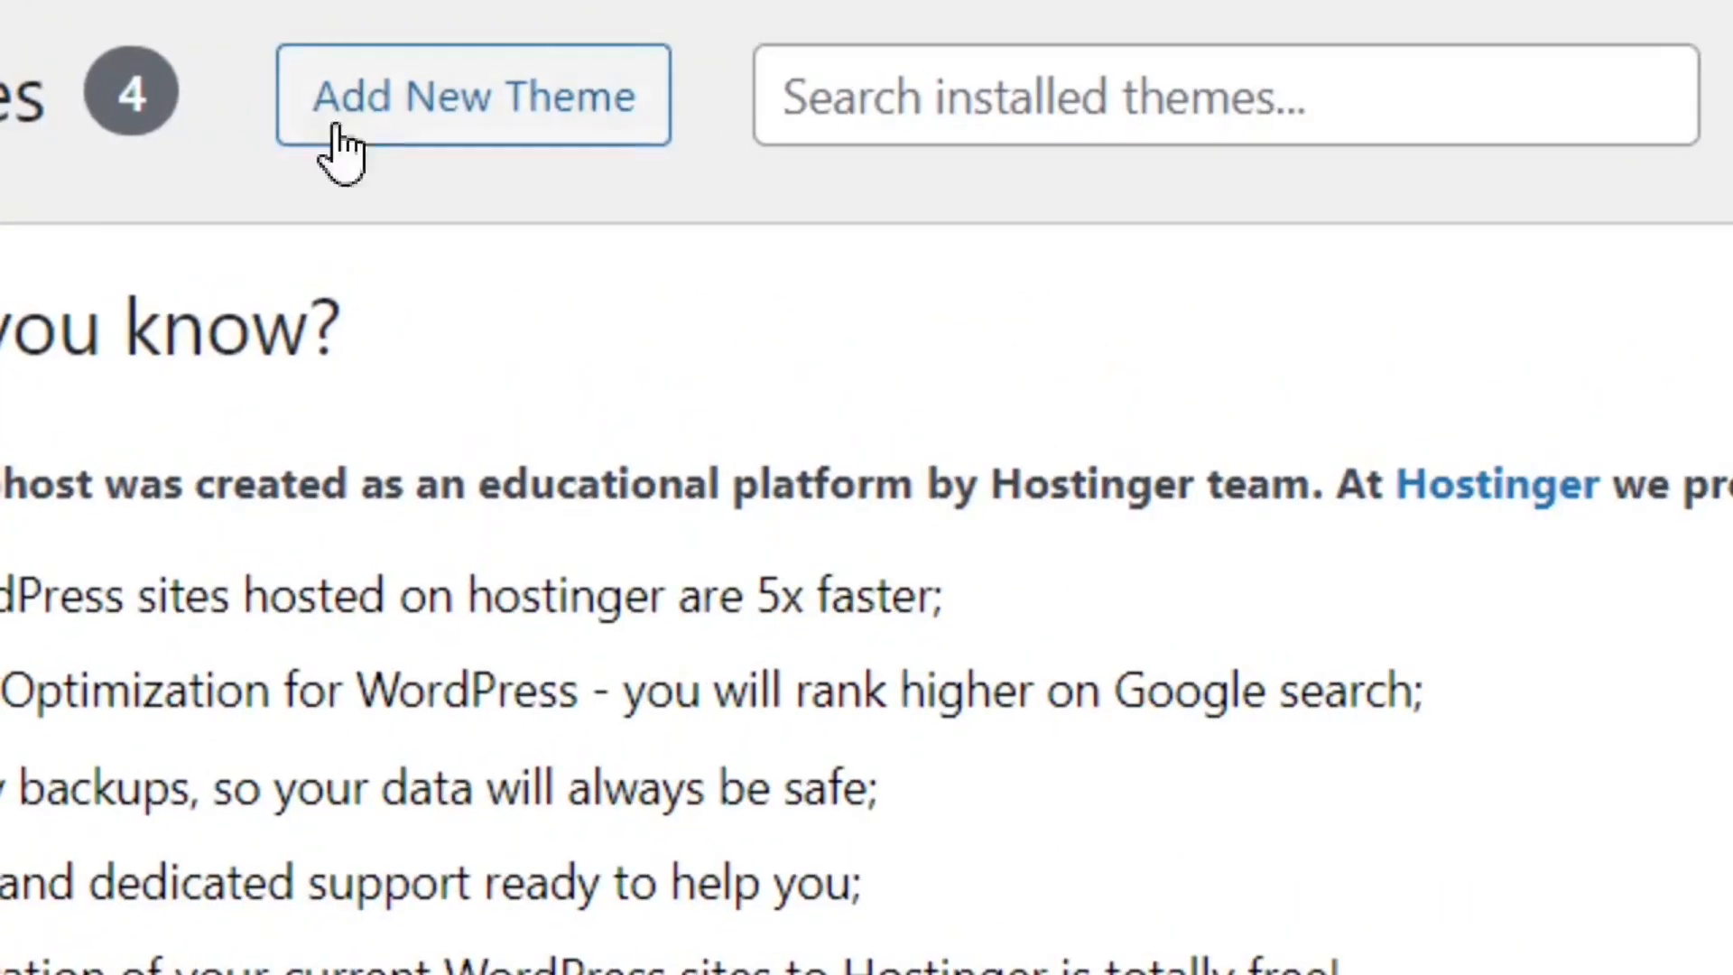
click(417, 136)
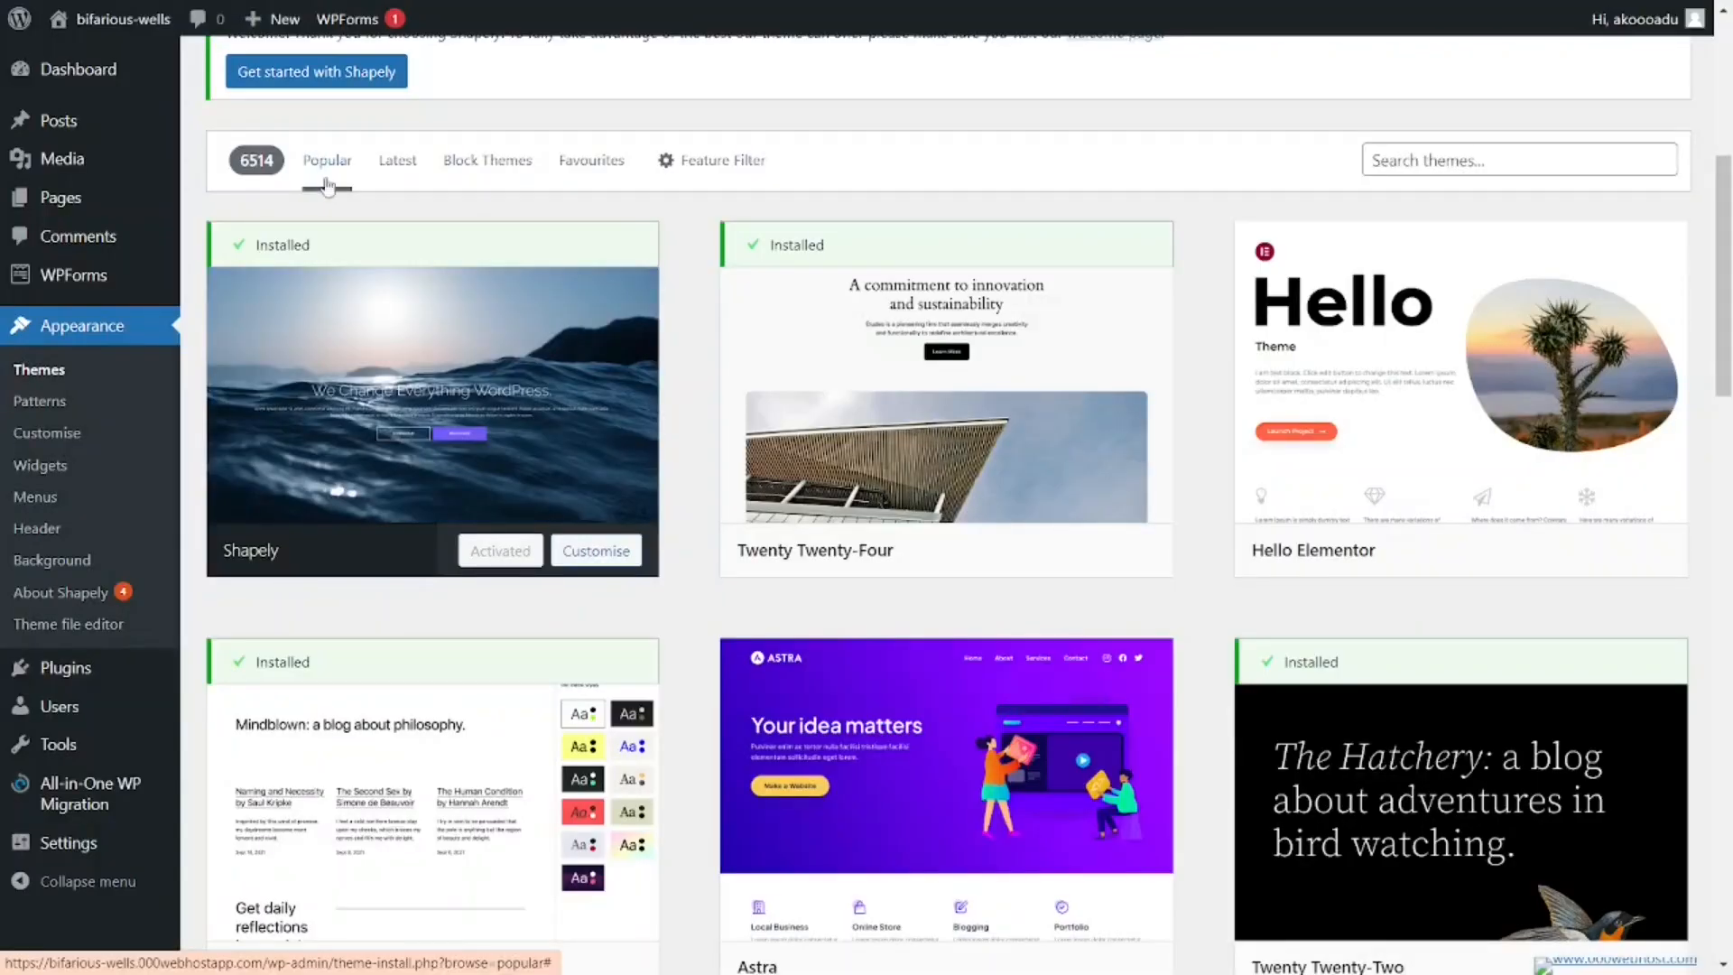
Step: Preview the Astra theme among the popular themes, and install and activate it
scroll(884, 570, down, 4)
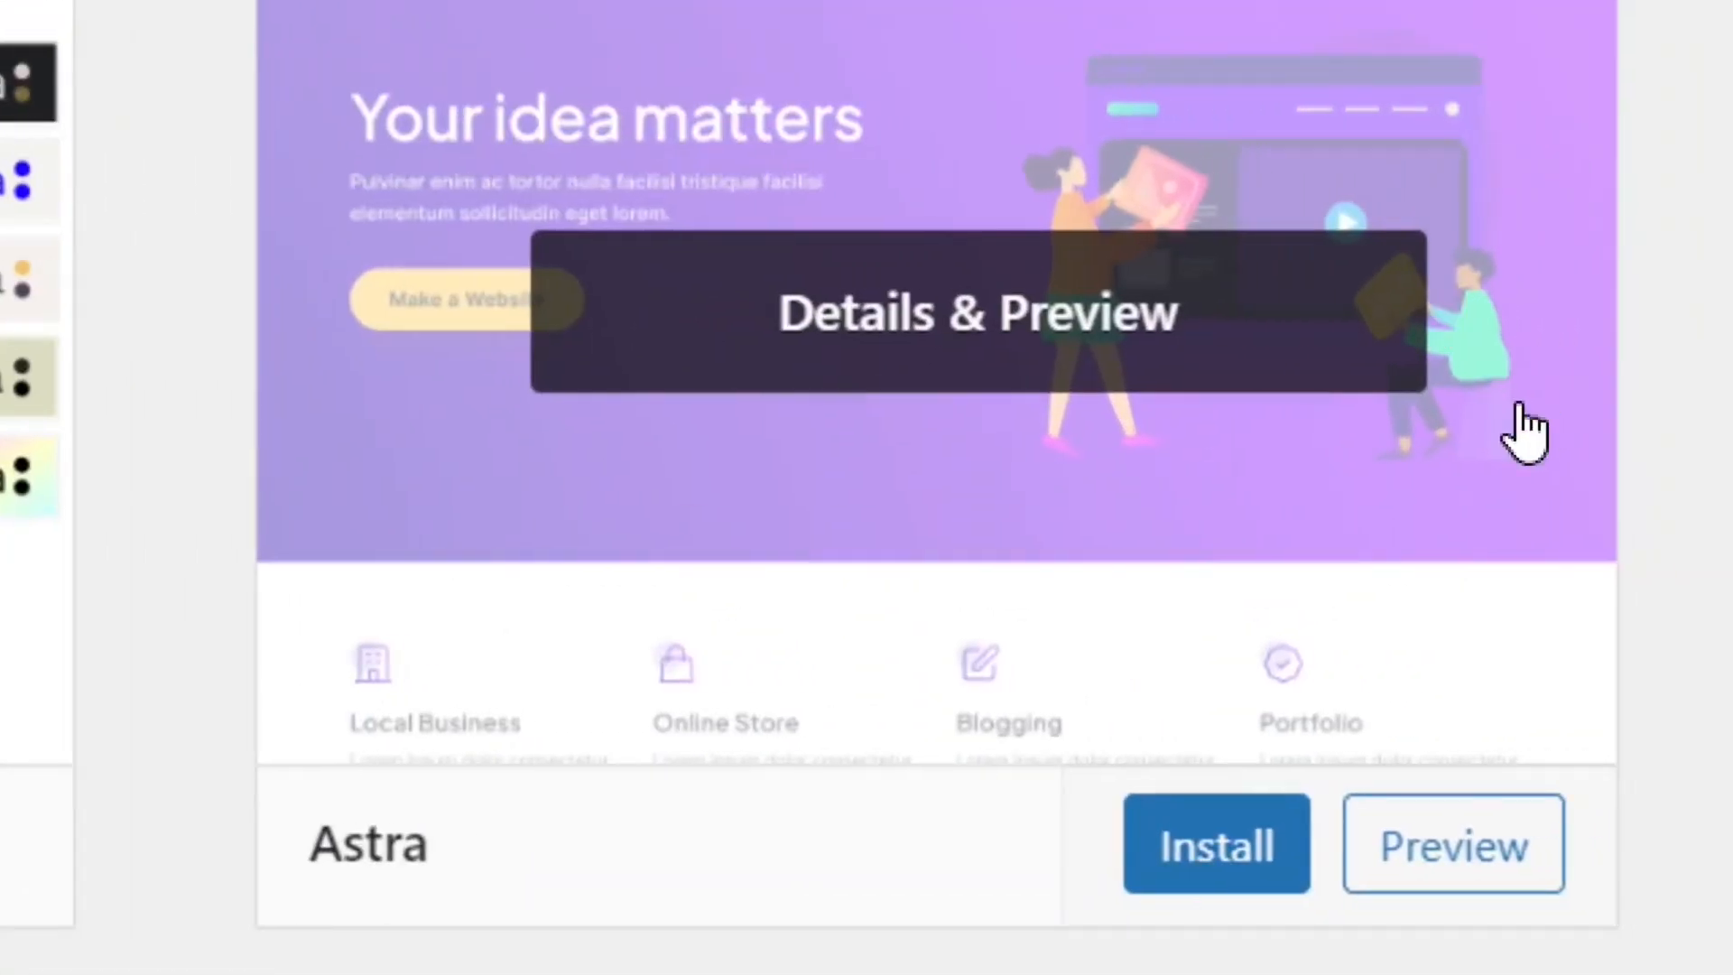
click(1435, 795)
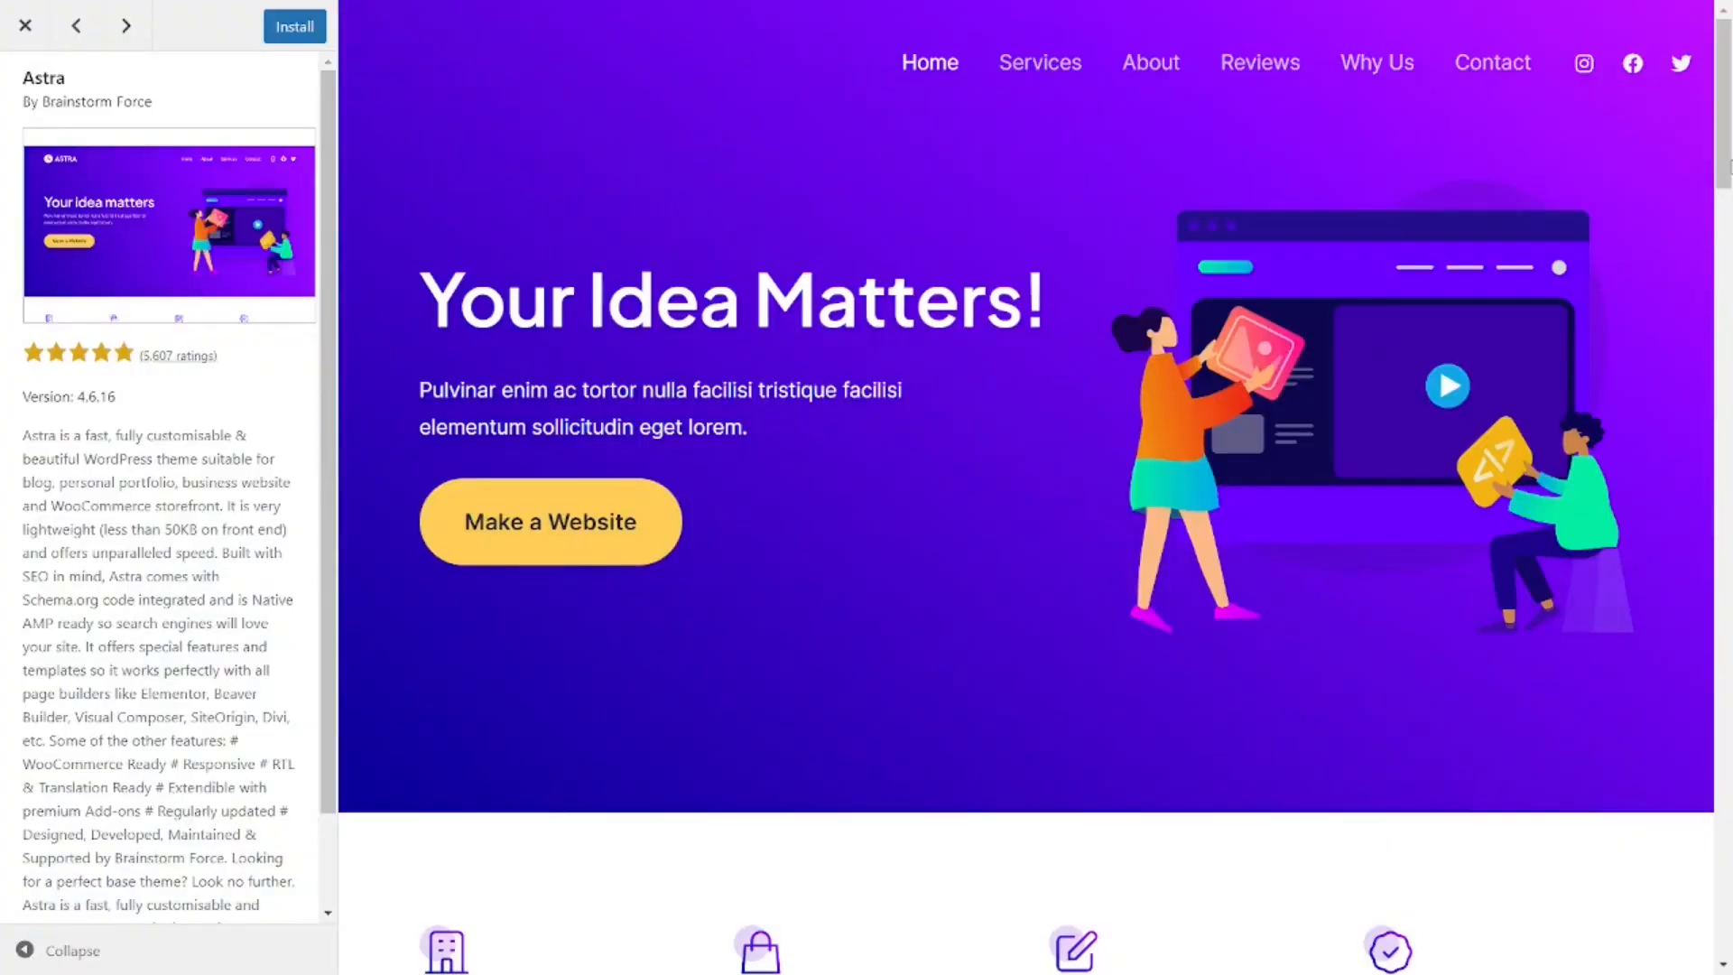
mouse_move(1726, 166)
mouse_down()
mouse_move(1726, 939)
mouse_move(1726, 162)
mouse_up()
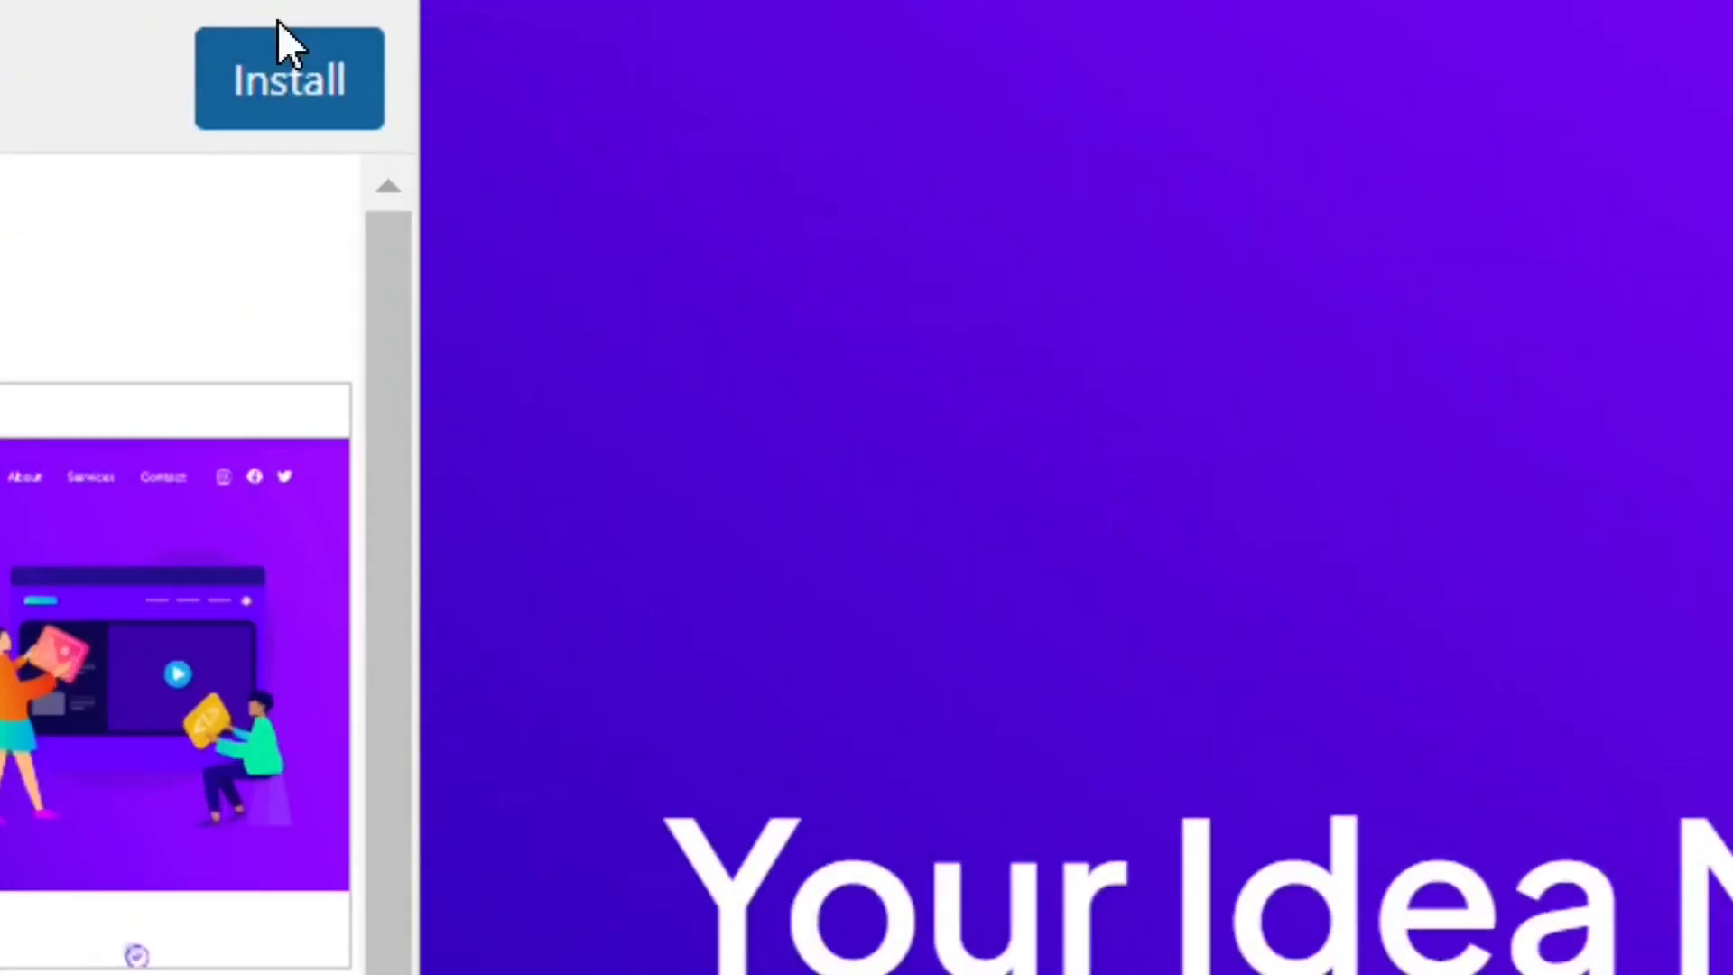
click(303, 107)
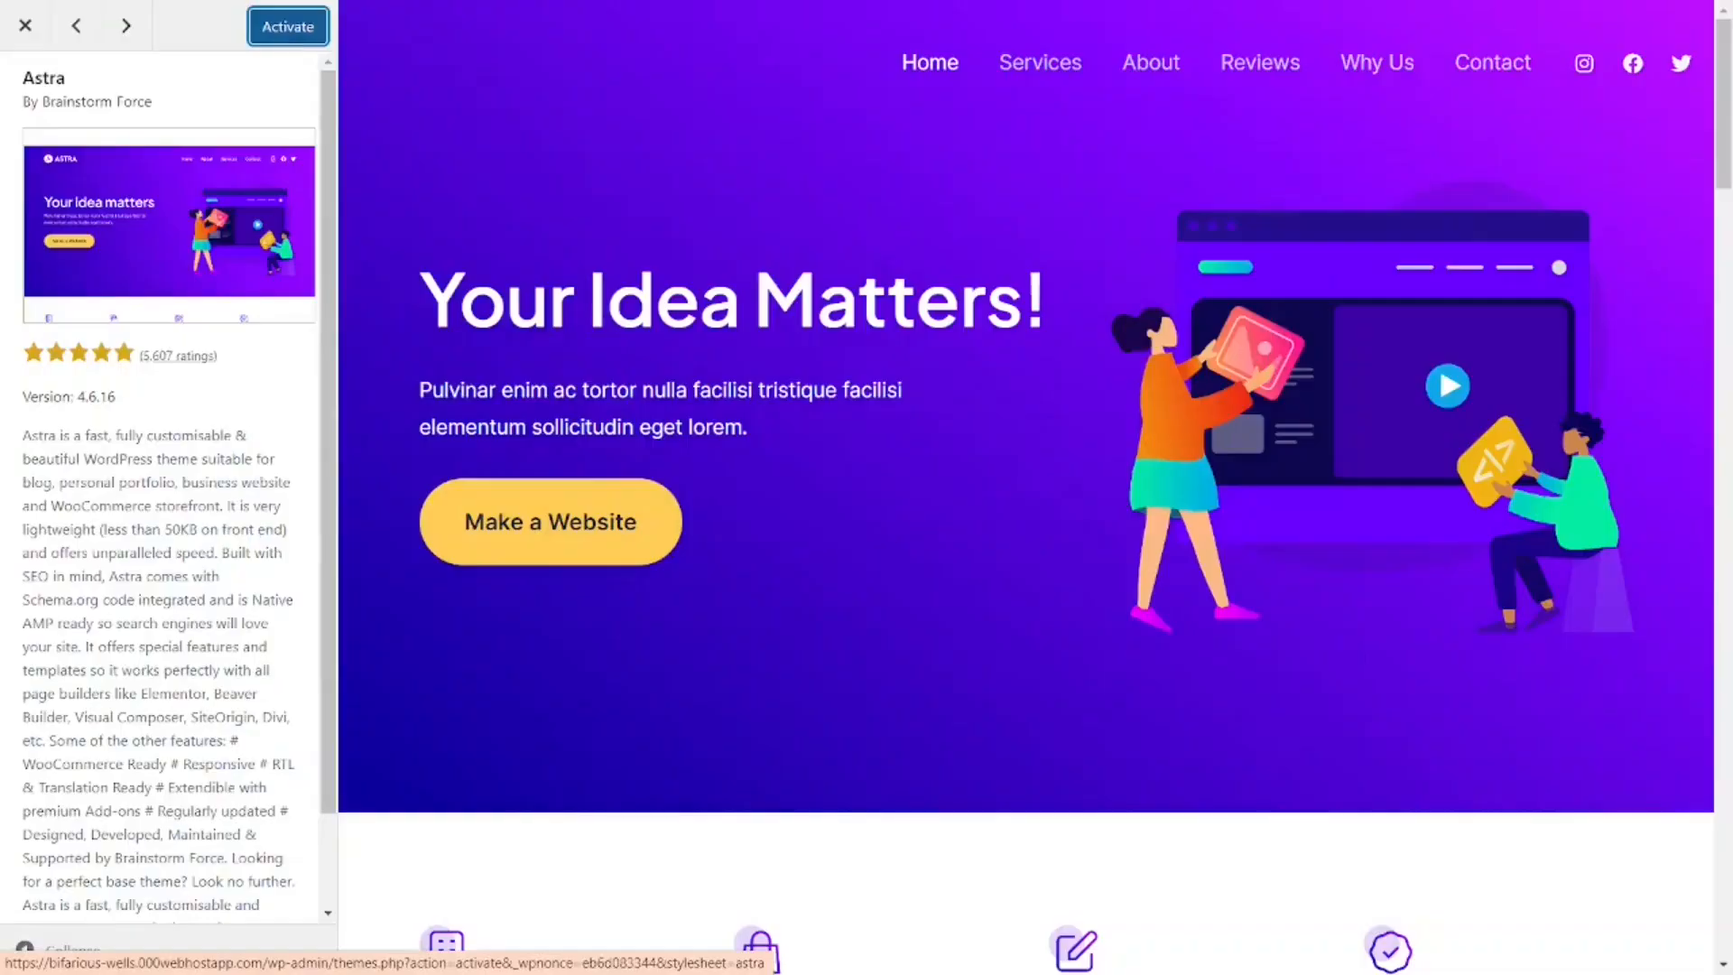
click(322, 121)
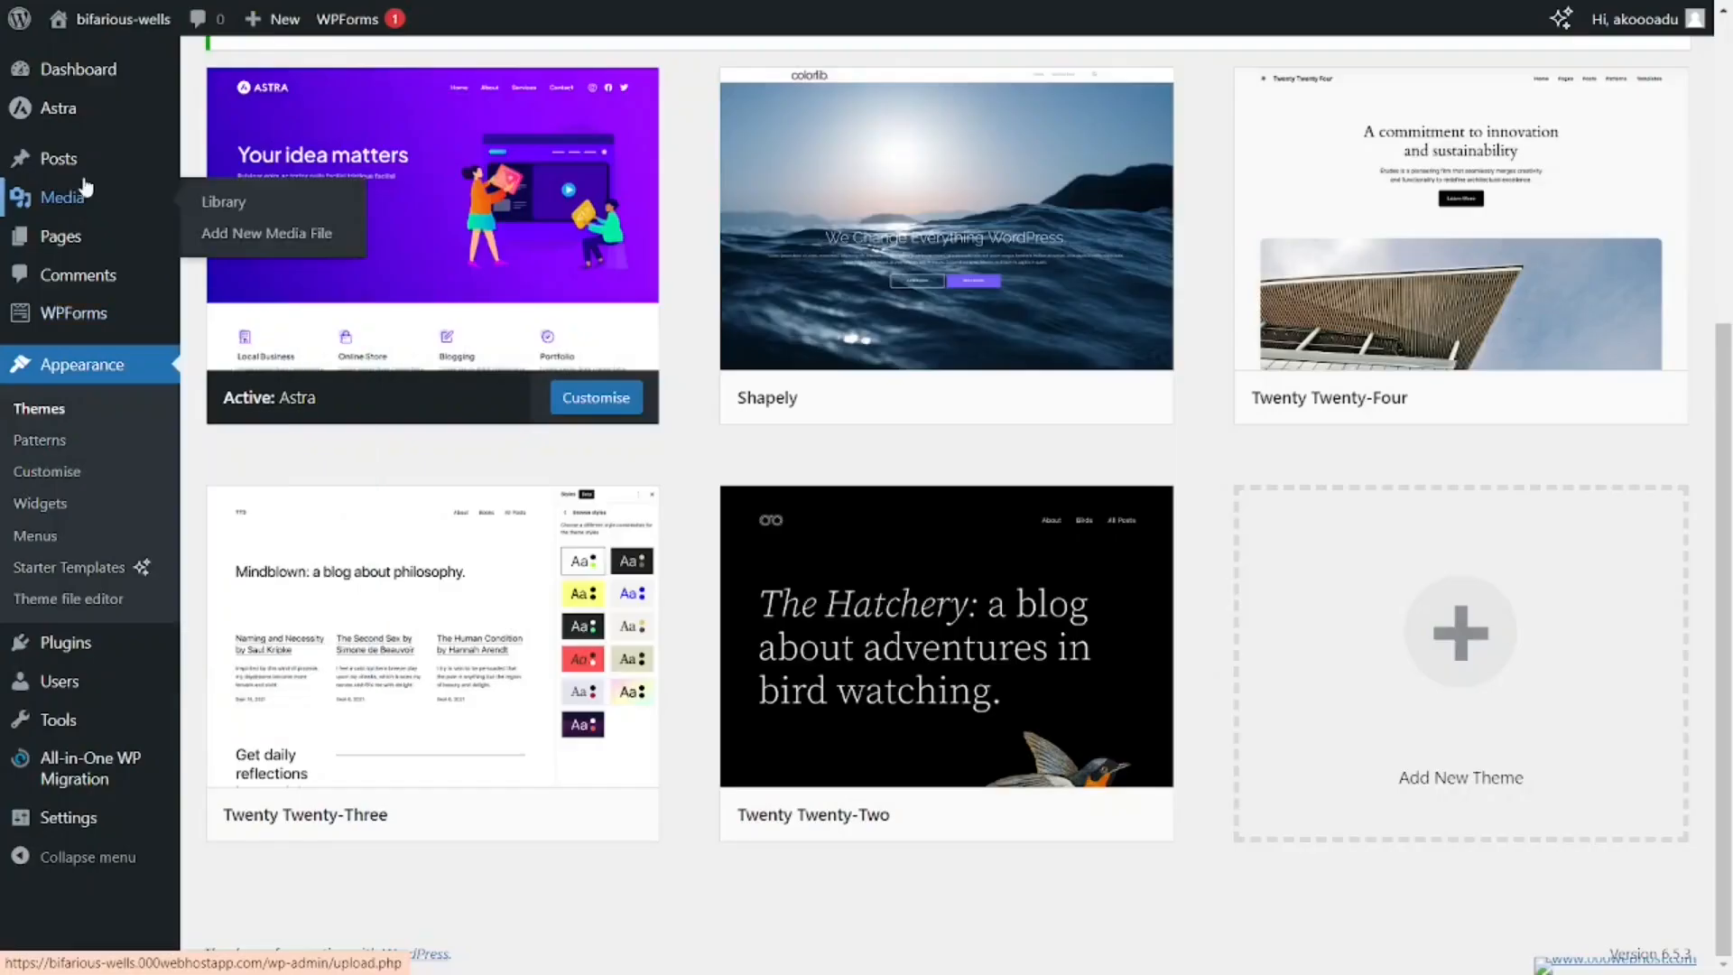
Step: Open the Astra theme's own dashboard and start customising the site
mouse_move(51, 115)
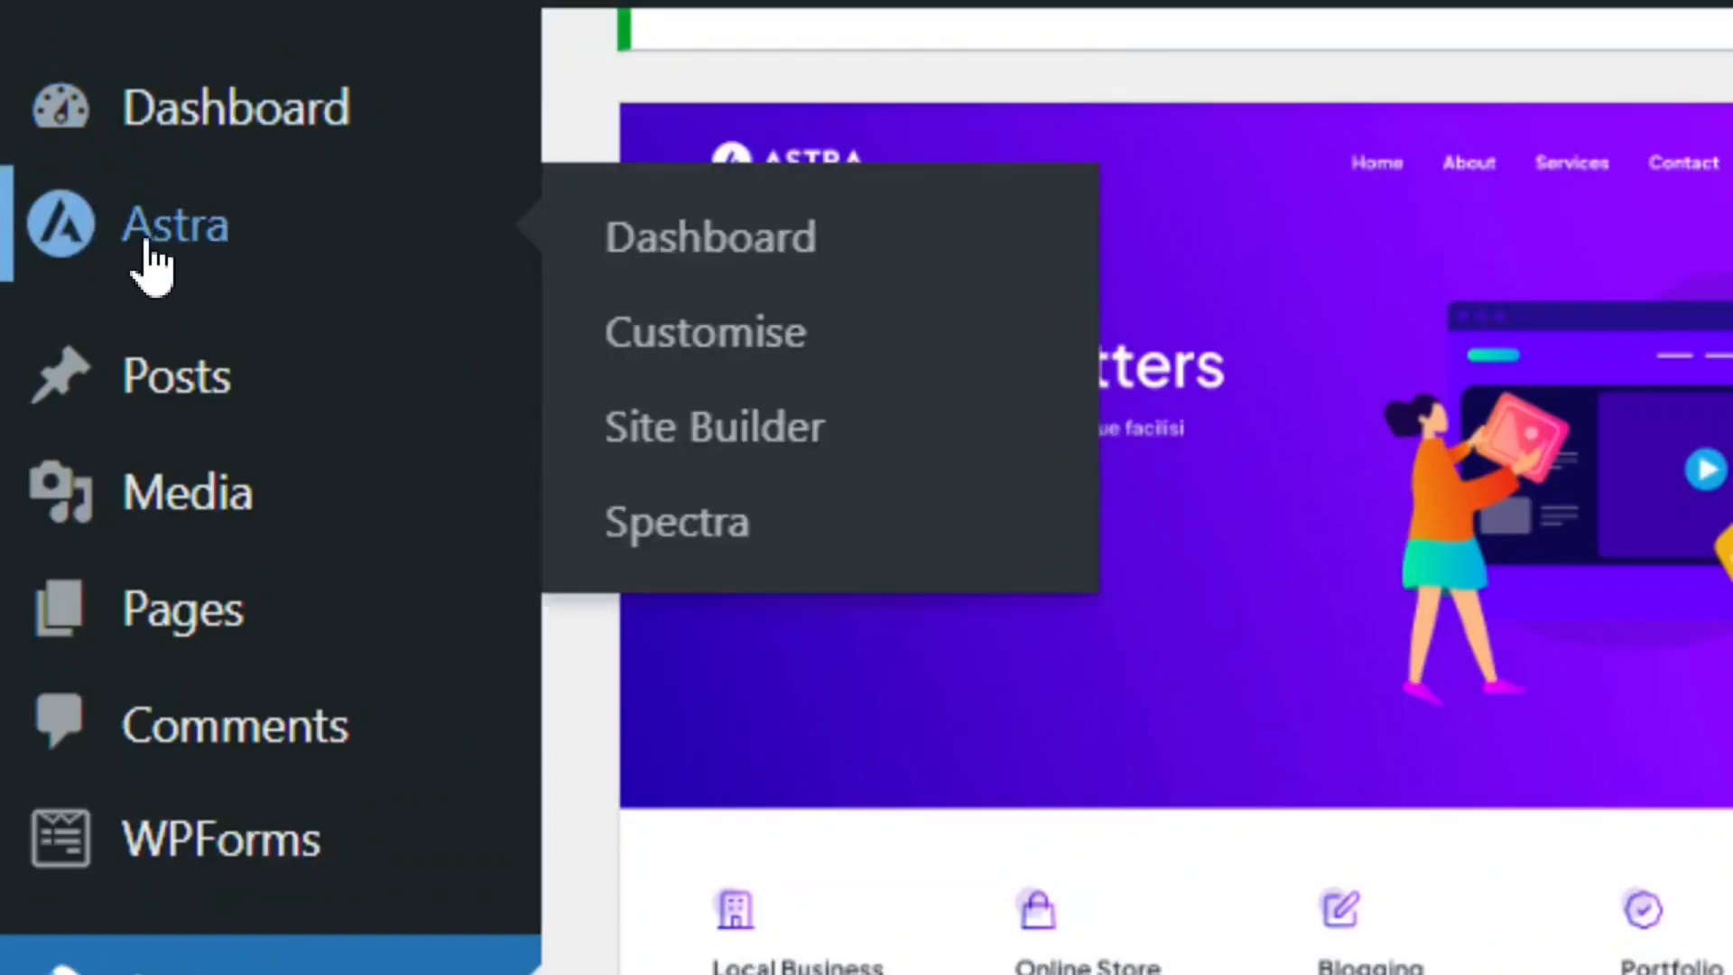
mouse_move(192, 248)
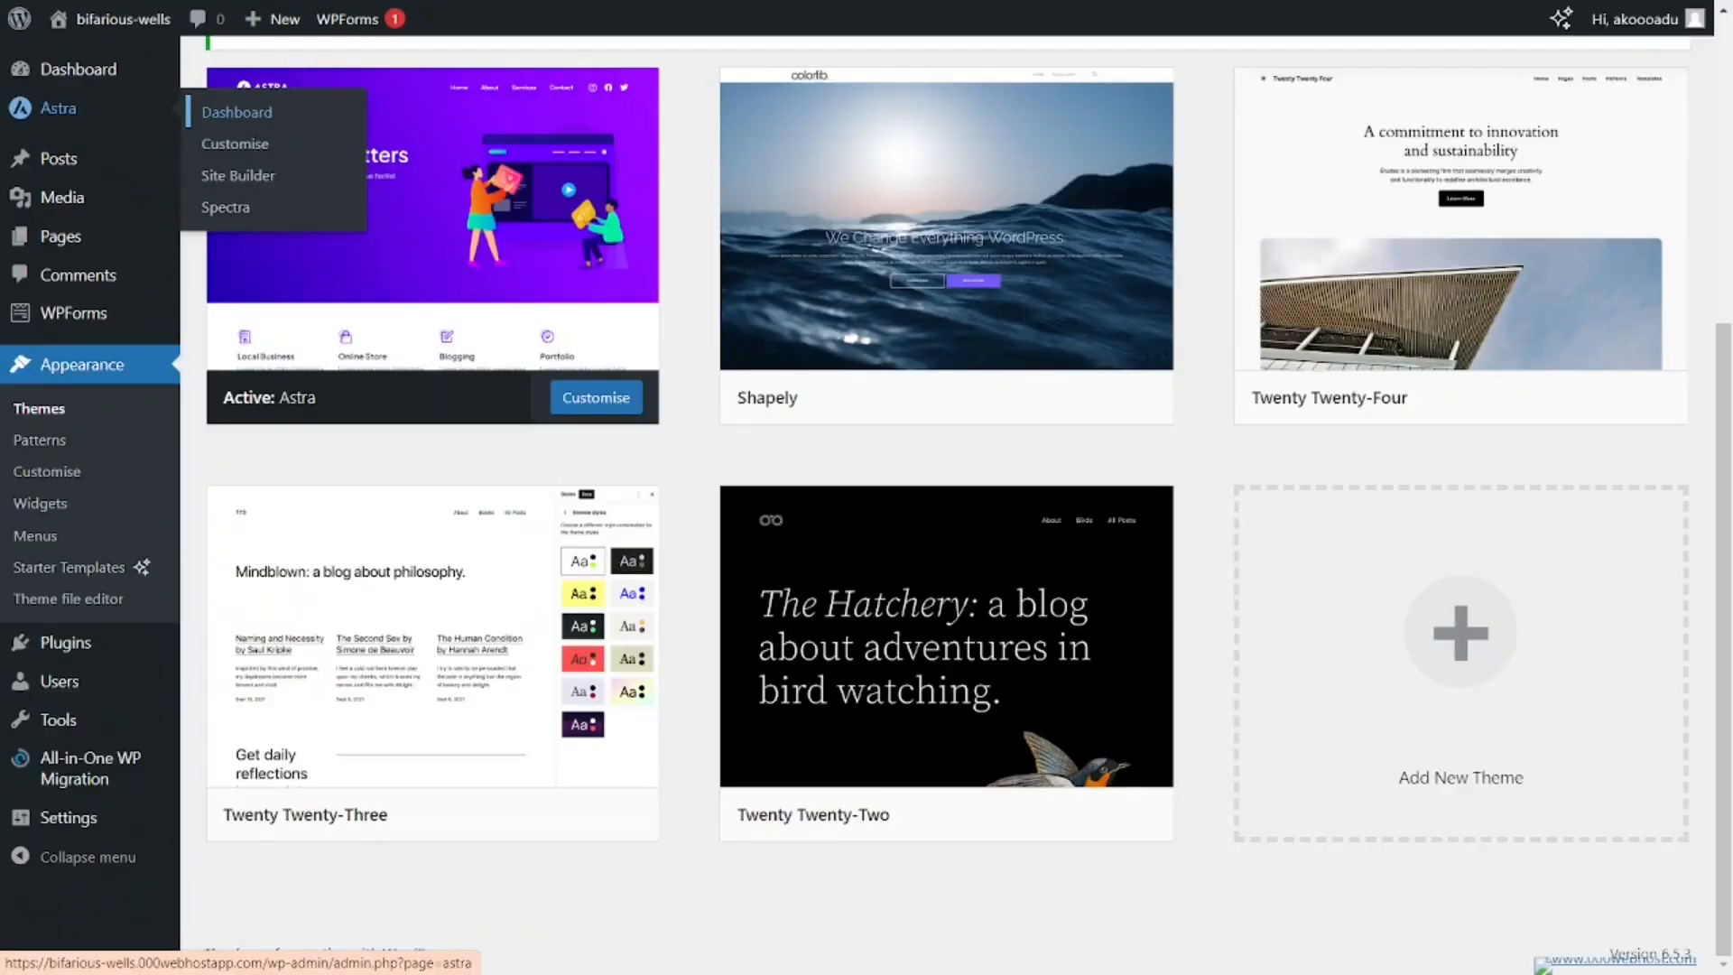
click(767, 262)
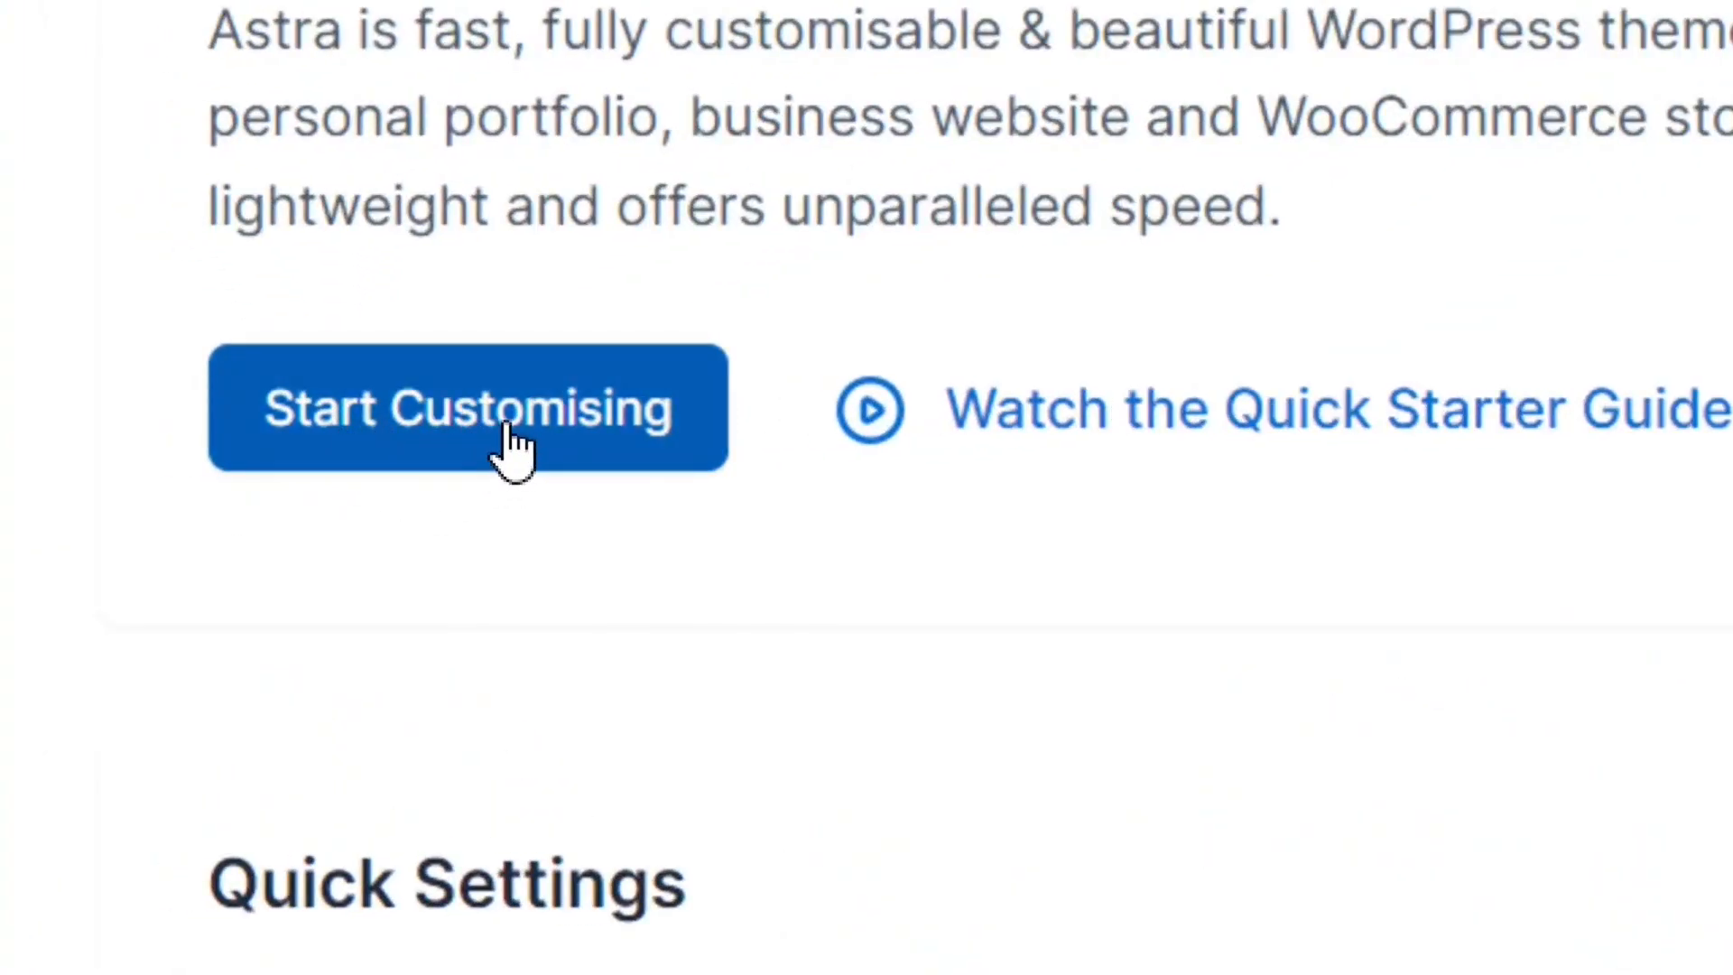
click(393, 468)
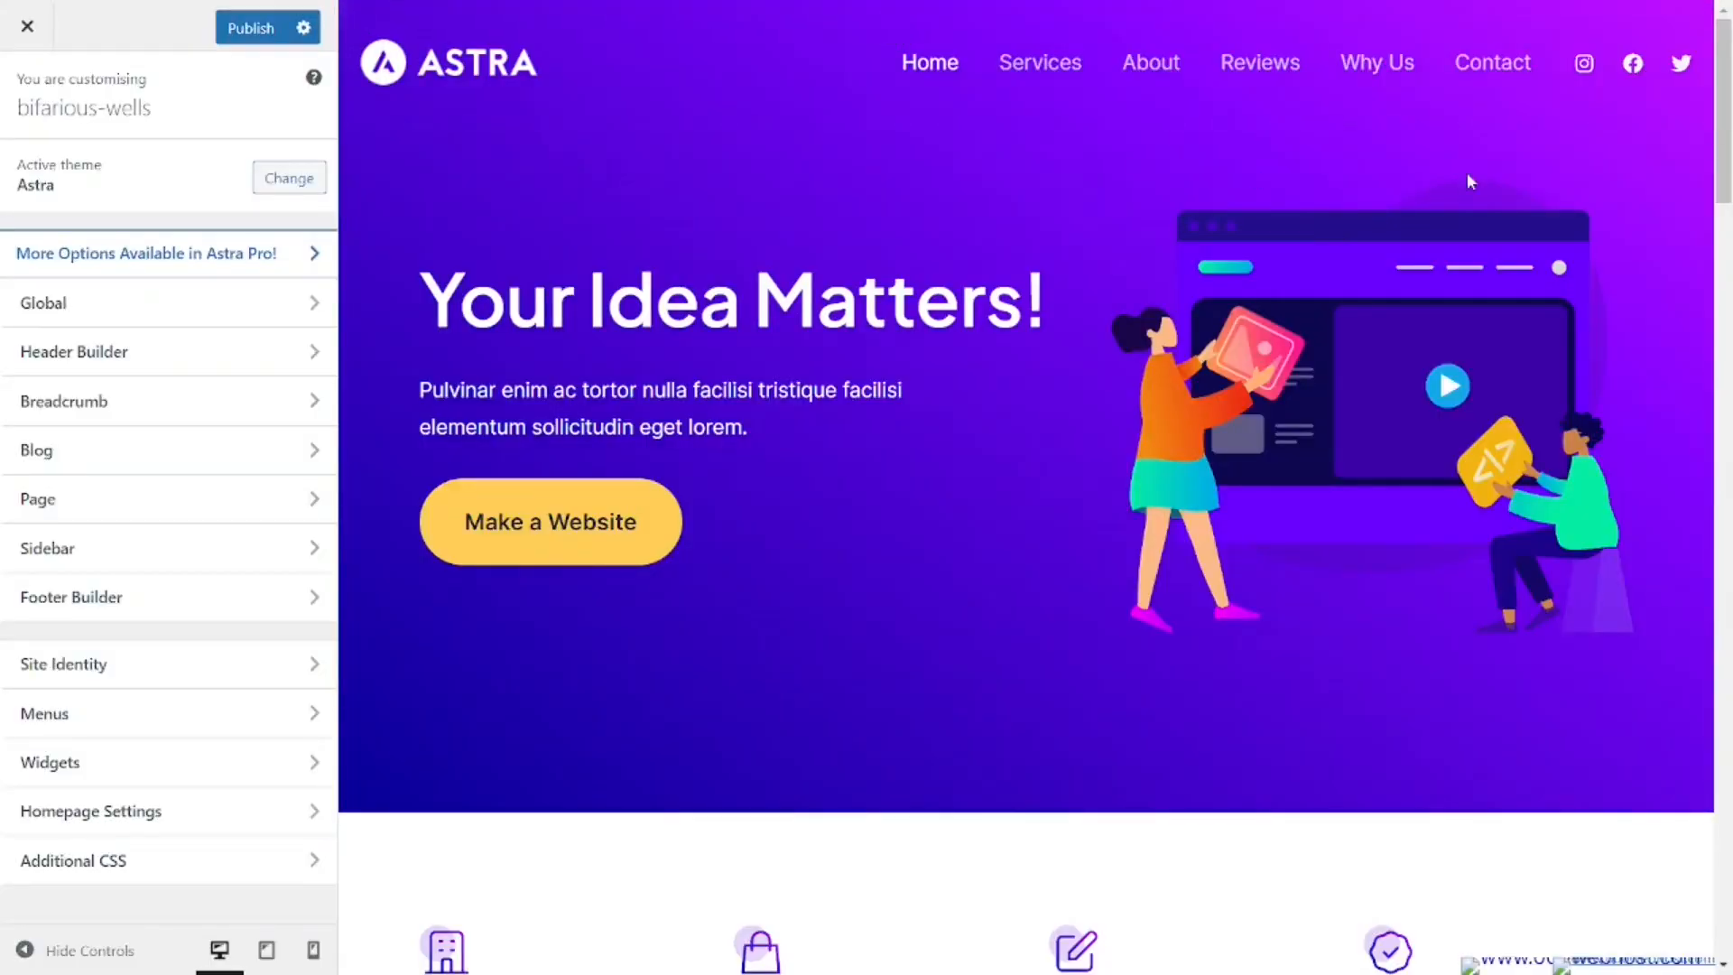
Step: Look through the homepage preview, and try to leave the theme customiser without publishing
scroll(1026, 488, down, 15)
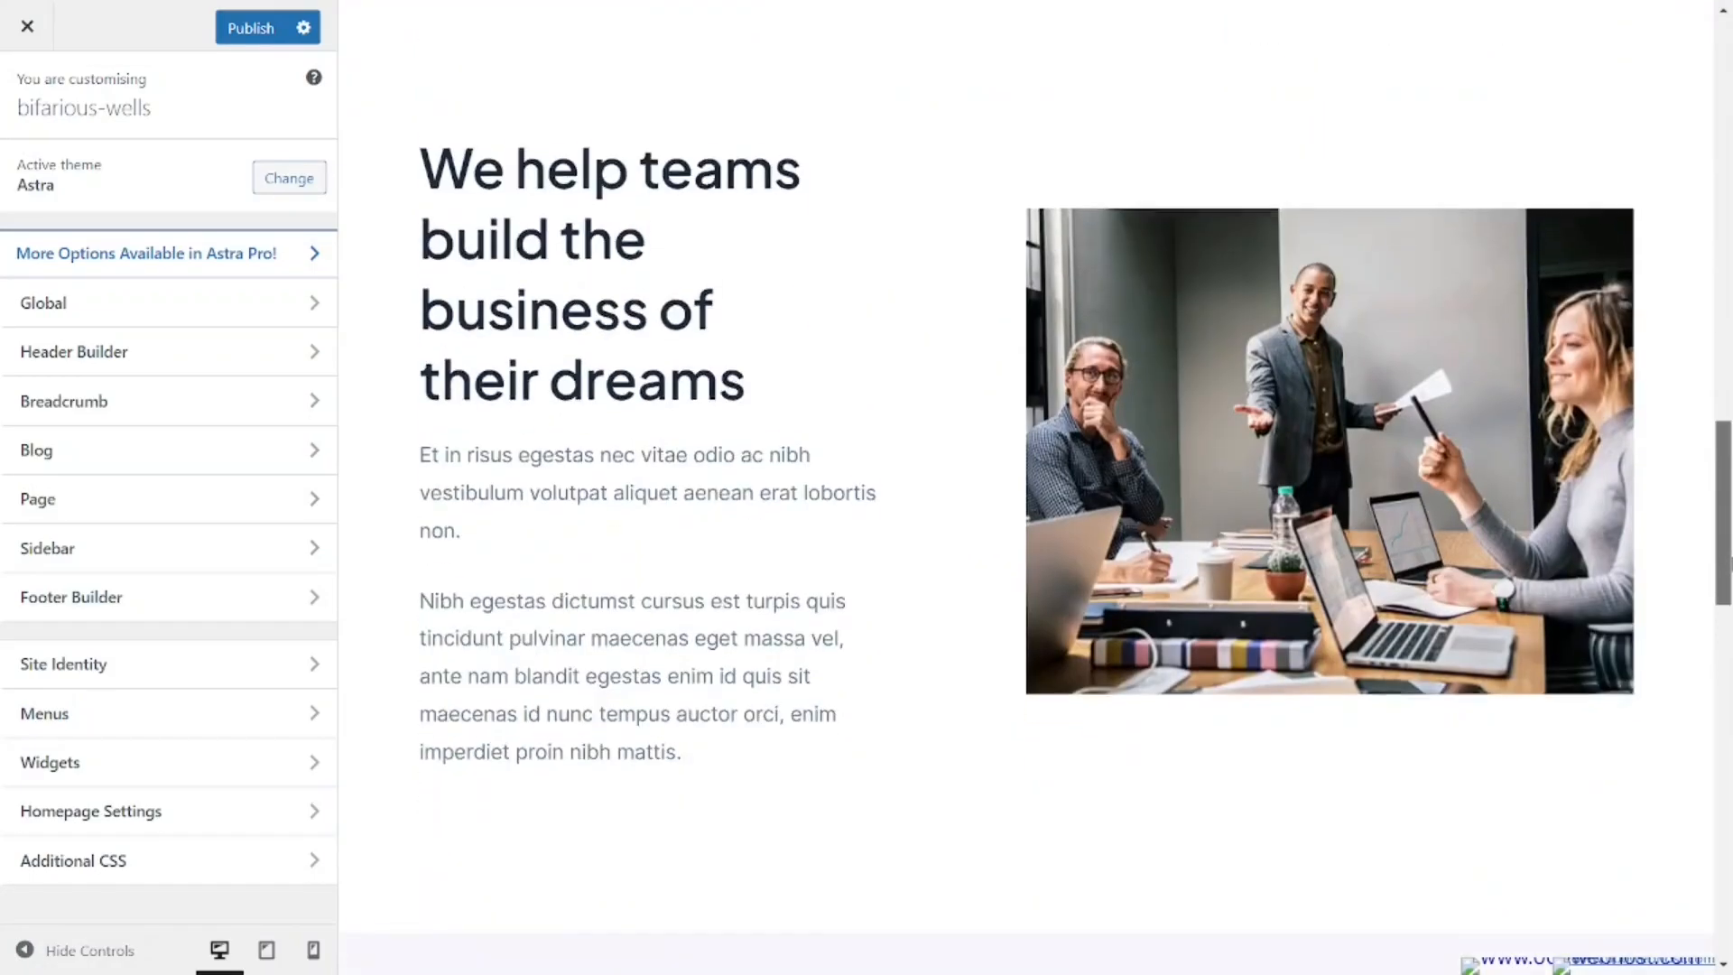
drag(1731, 564, 1730, 164)
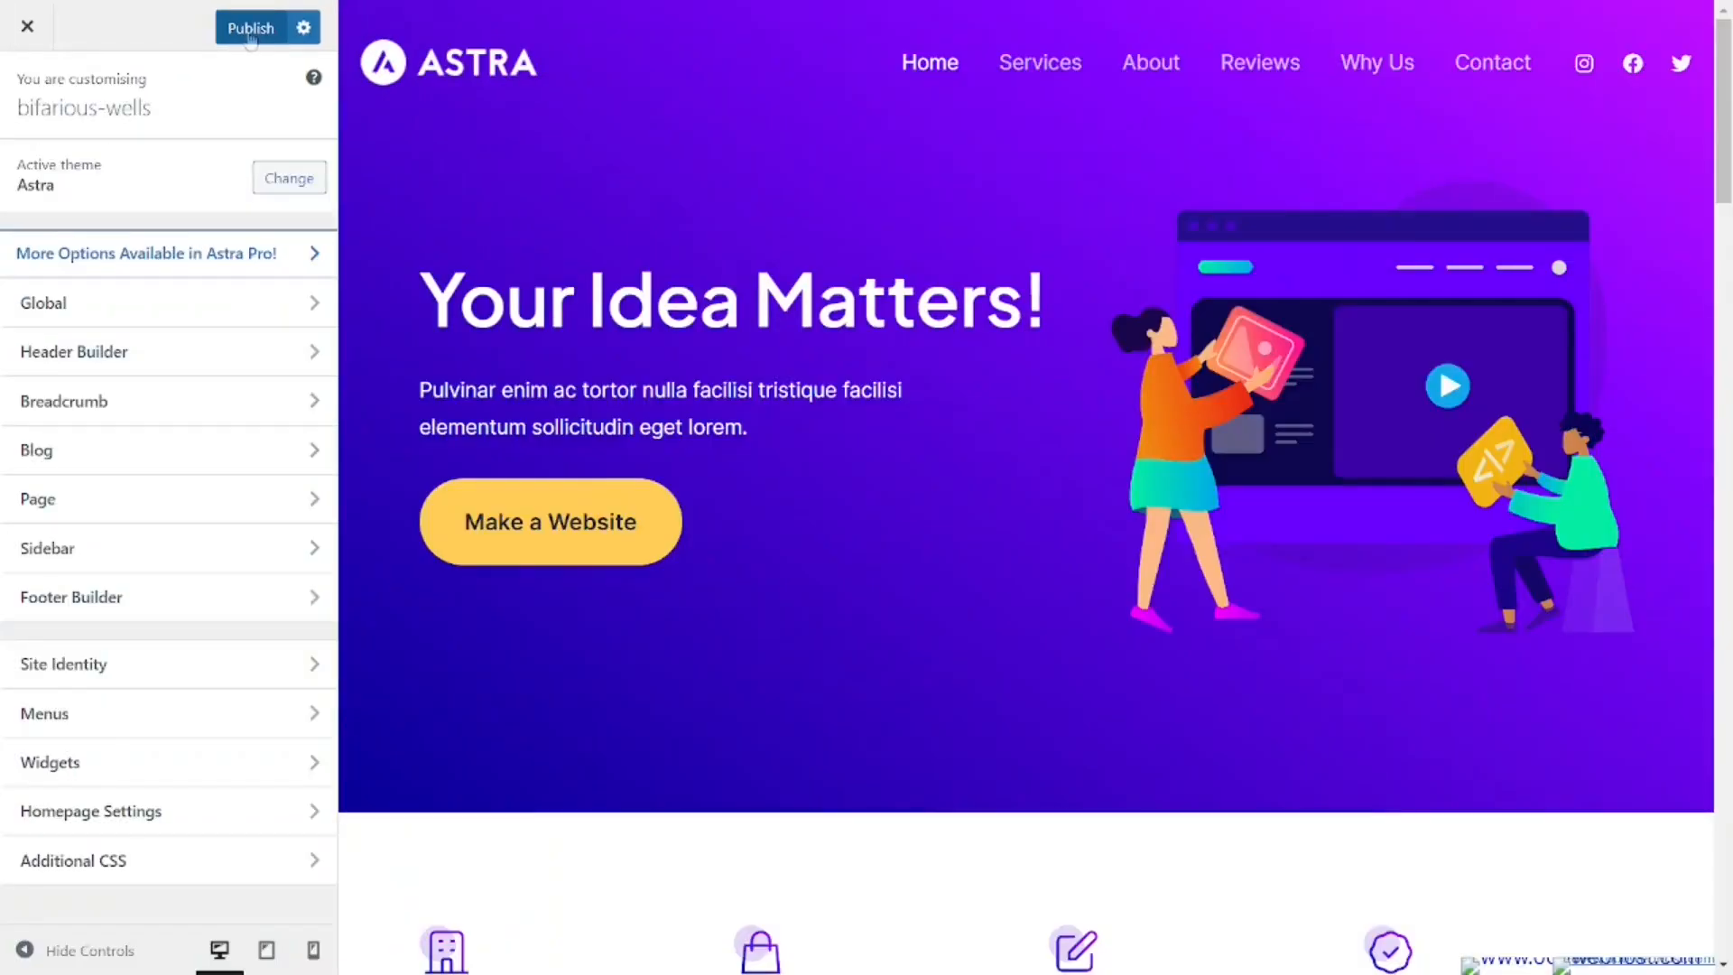
click(35, 39)
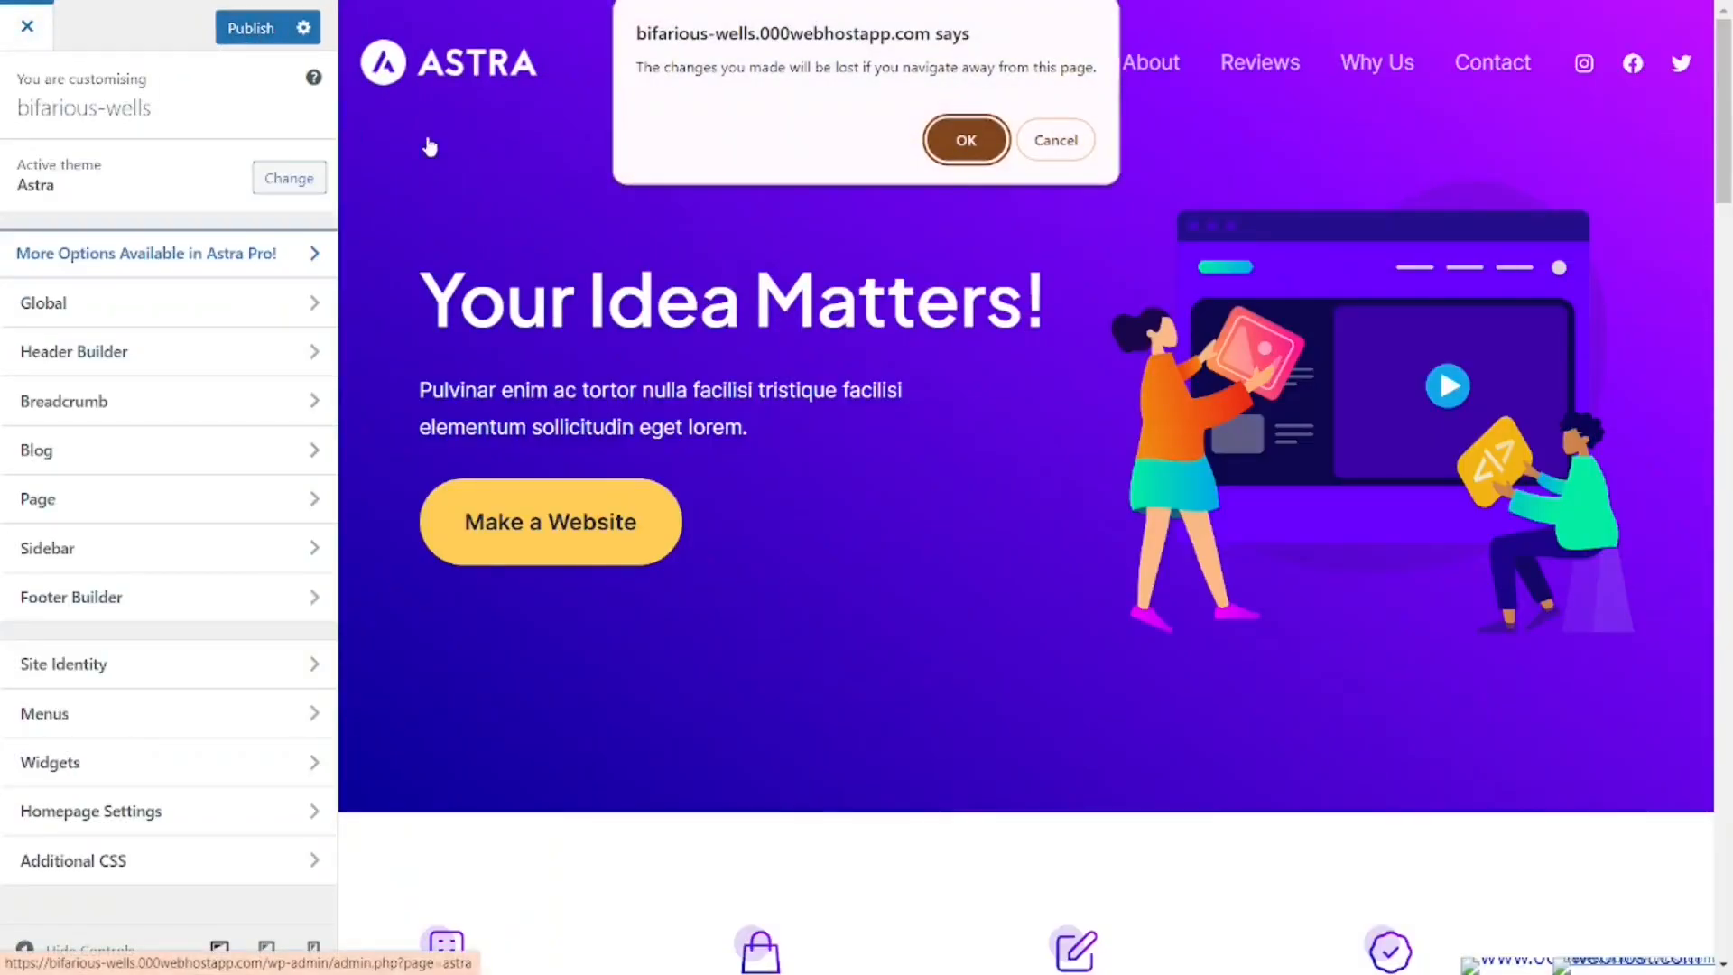
click(963, 140)
Step: Examine the sections of the Astra homepage preview in the customiser
scroll(729, 178, down, 8)
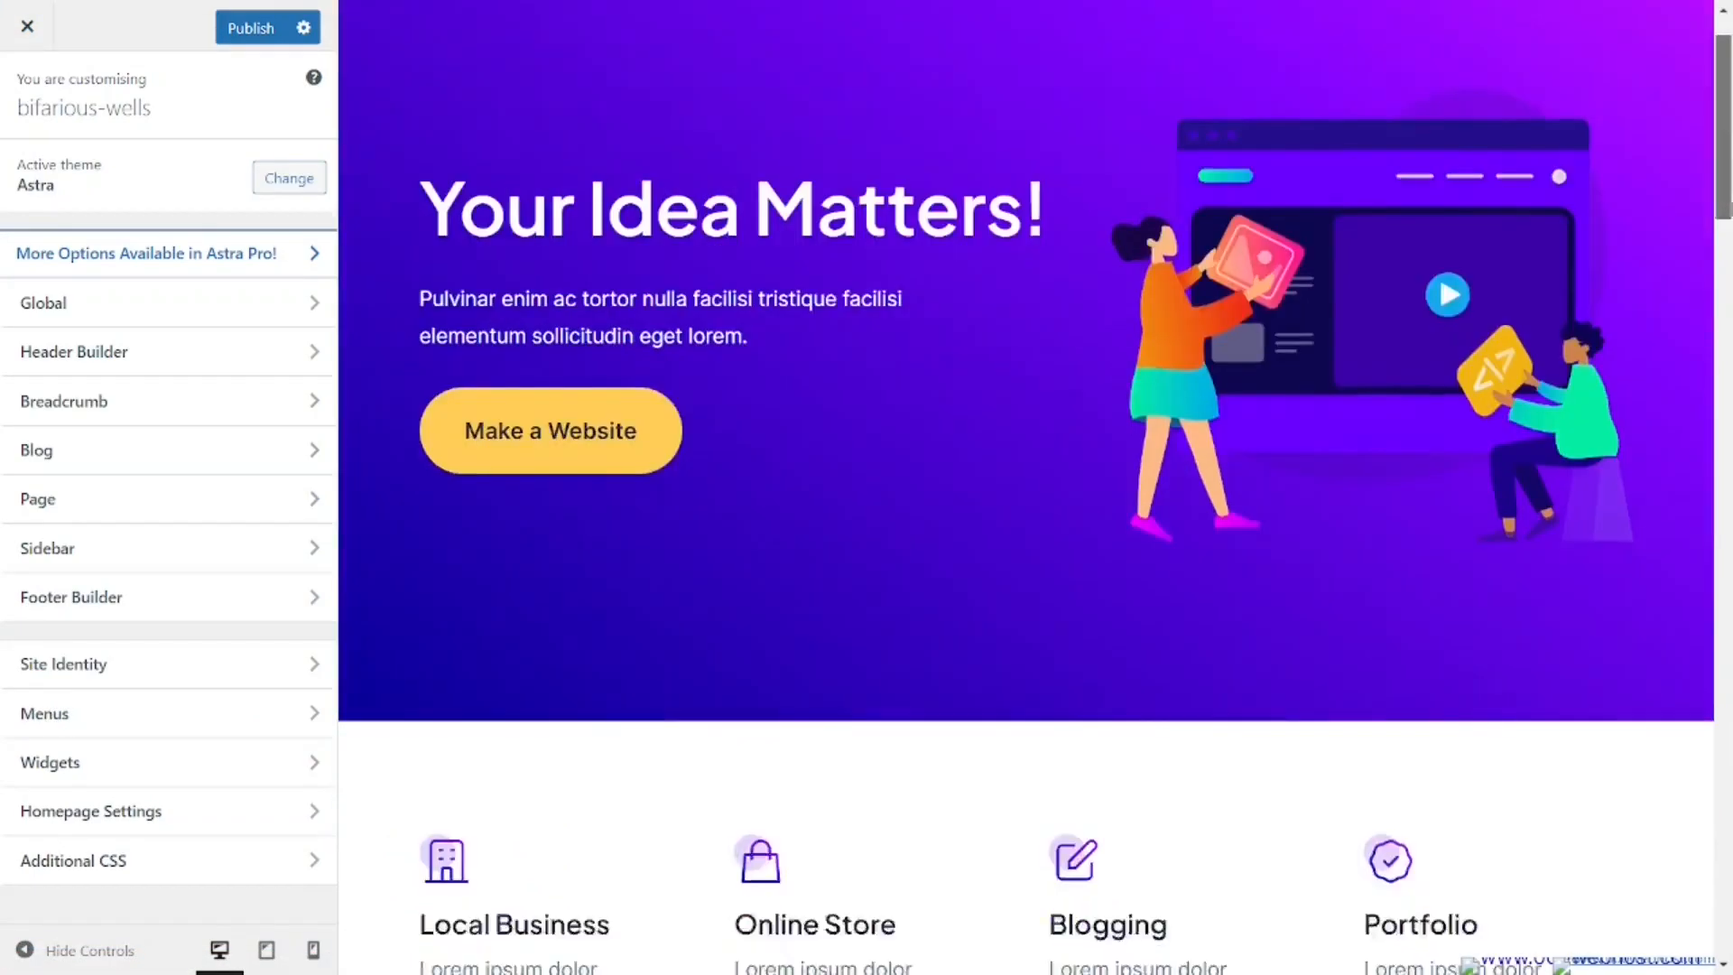
scroll(1026, 487, down, 10)
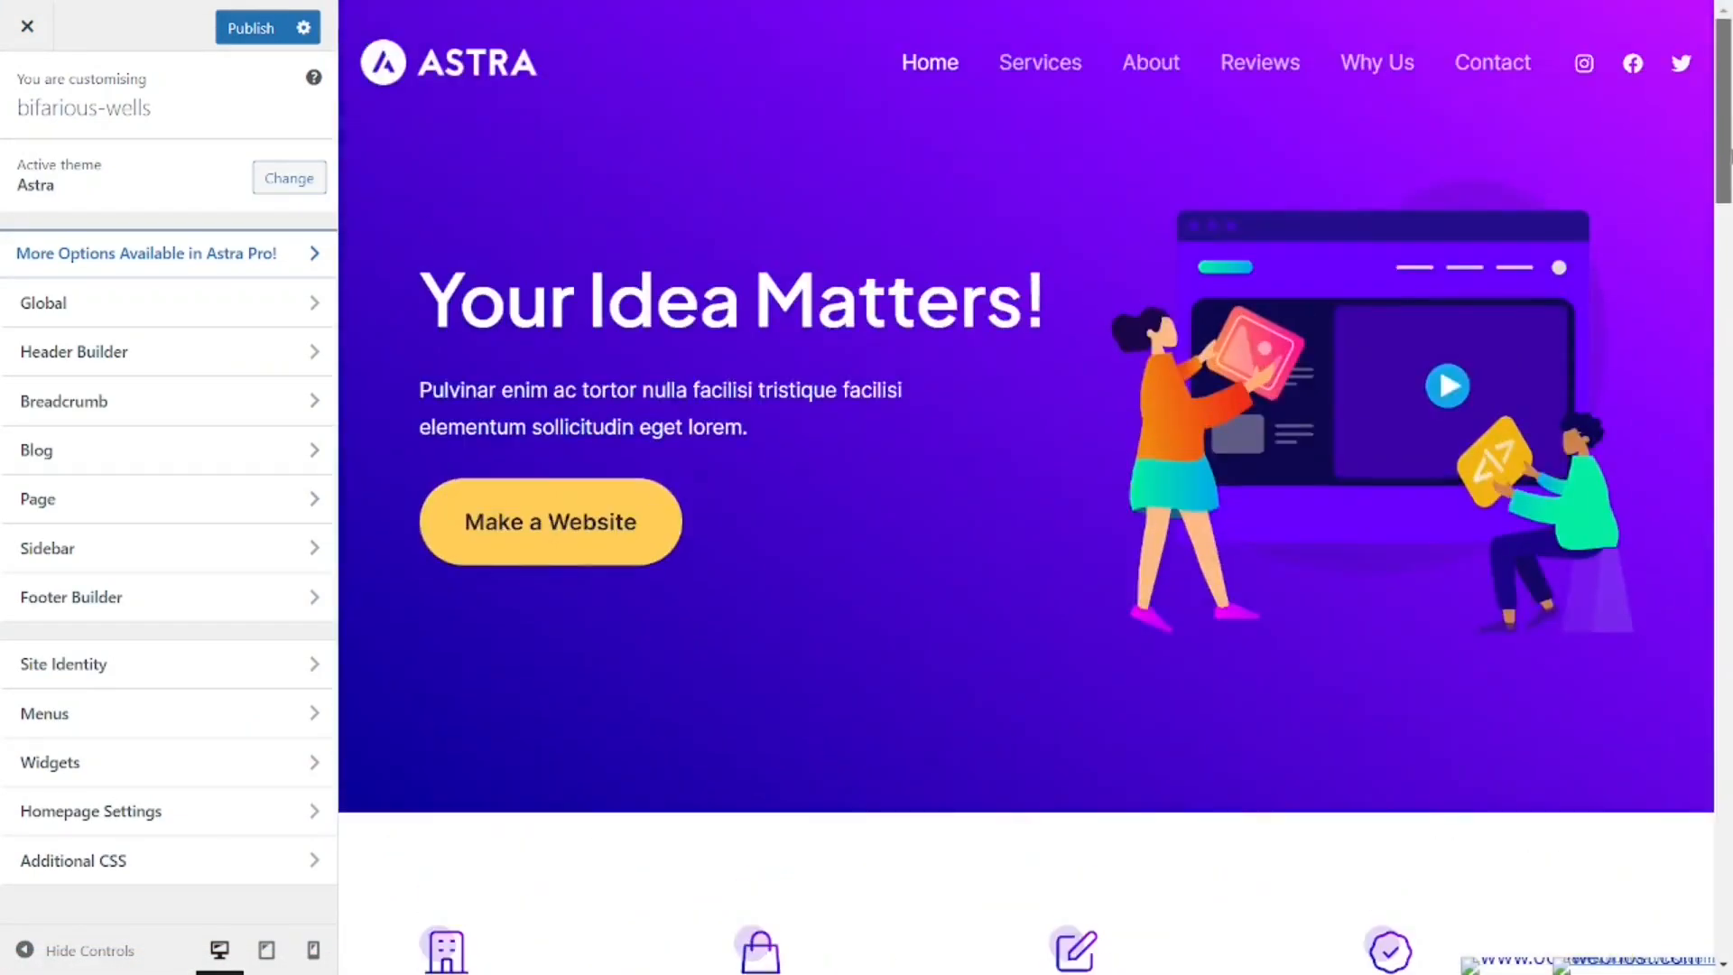
scroll(1026, 487, down, 10)
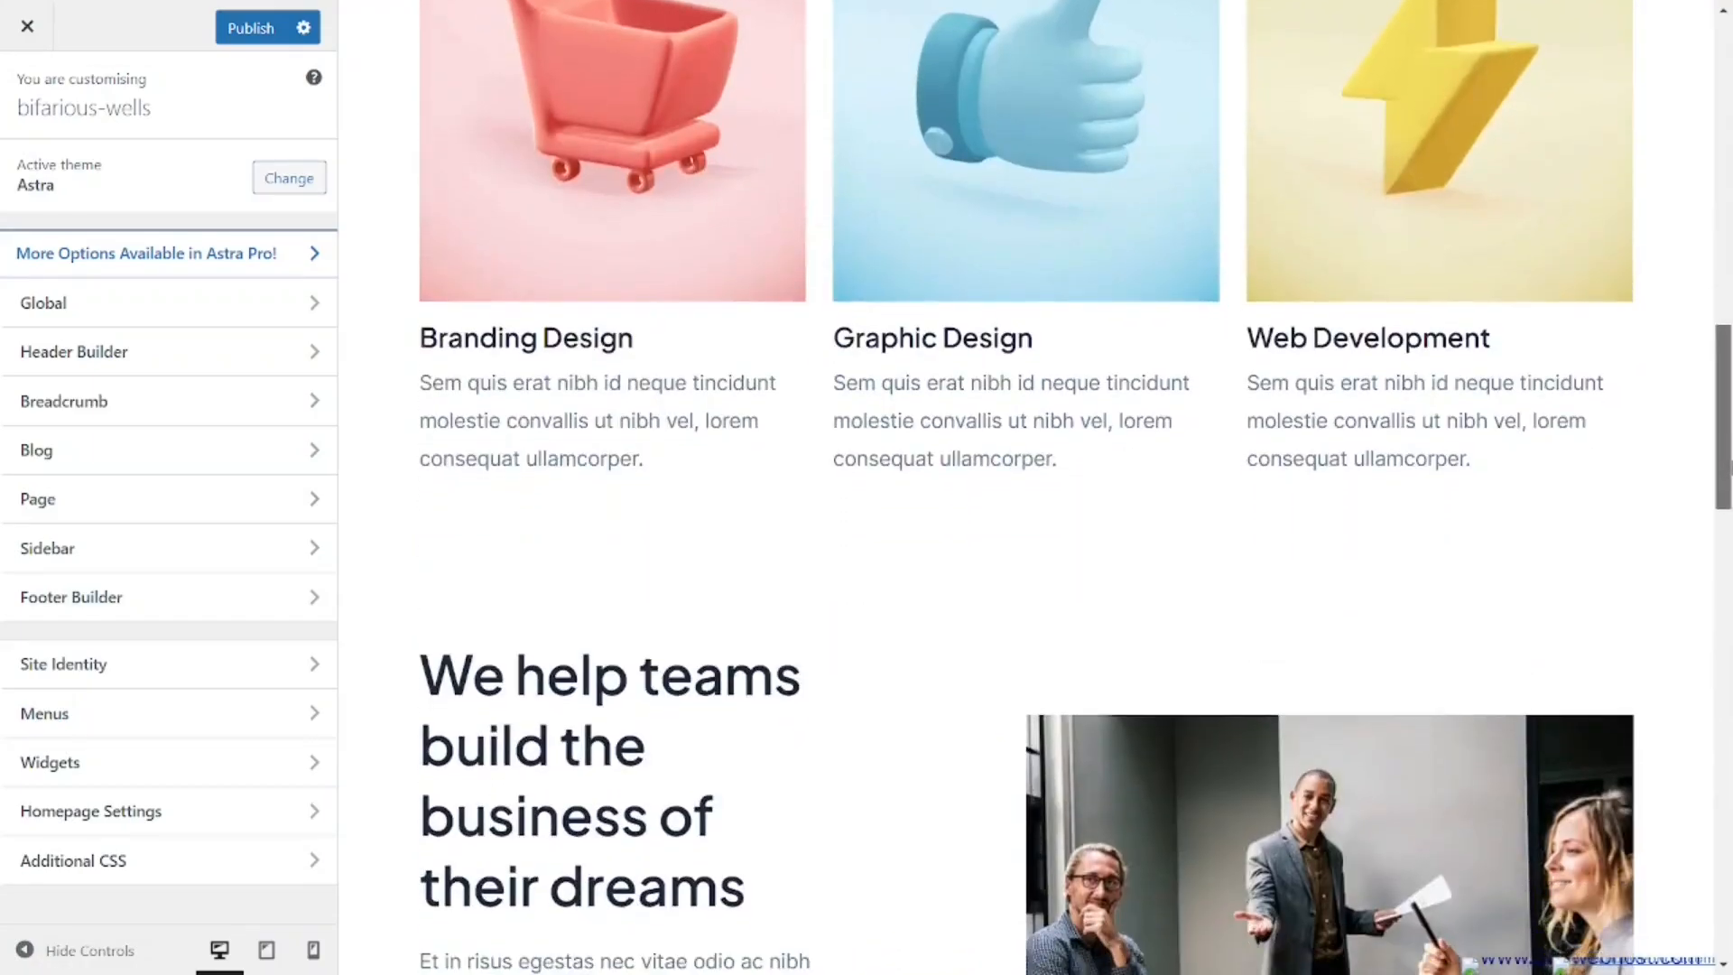